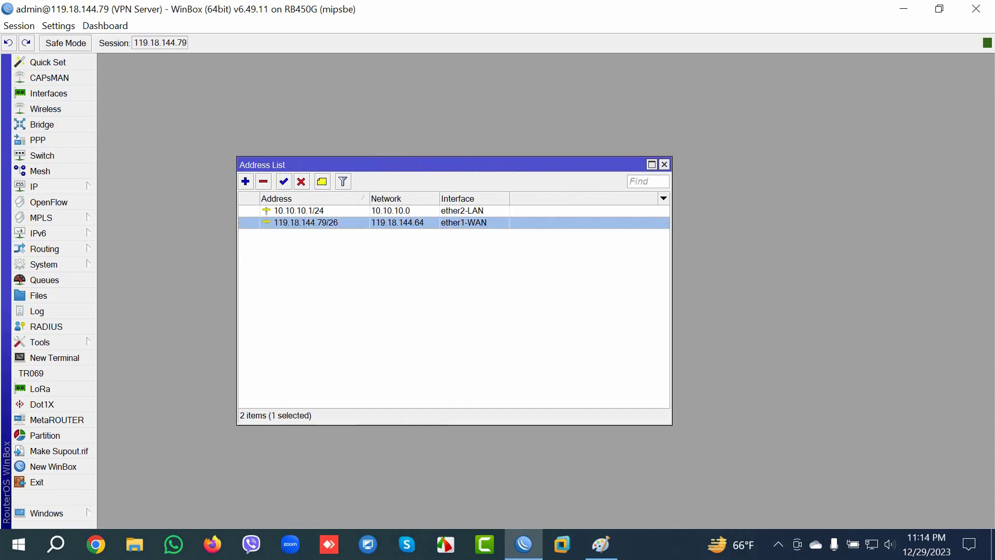
Step: Launch a second WinBox and connect to the saved remote router 20.20.20.1
click(299, 210)
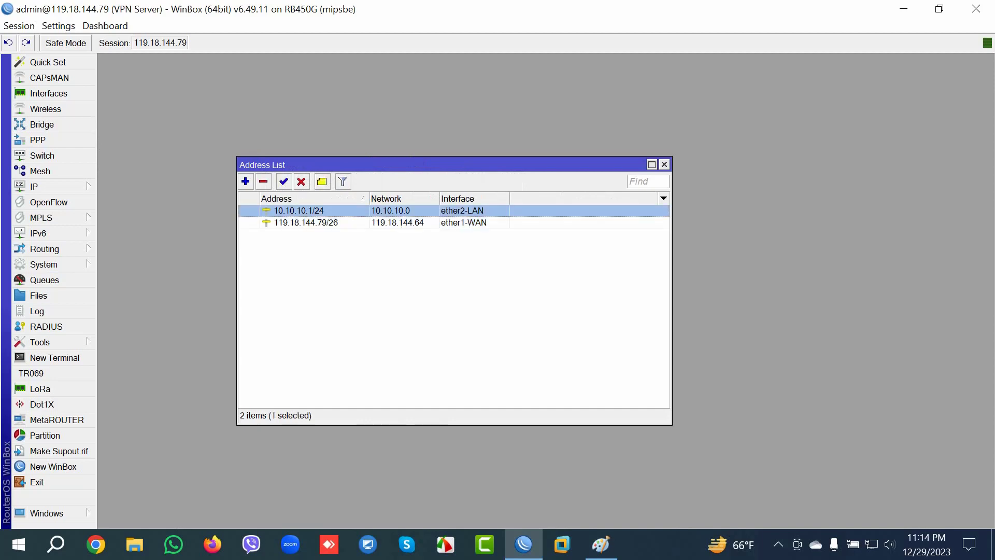
right_click(523, 544)
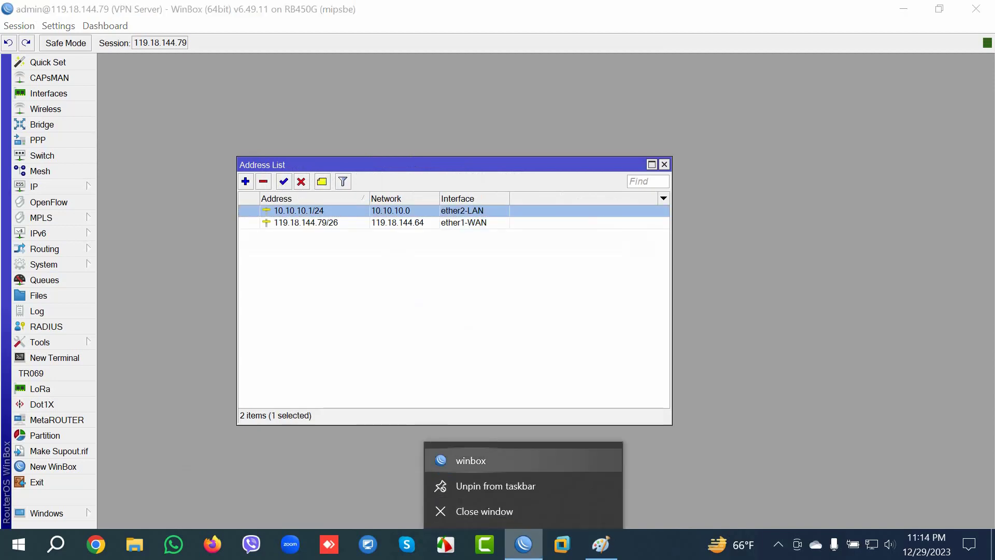
click(472, 455)
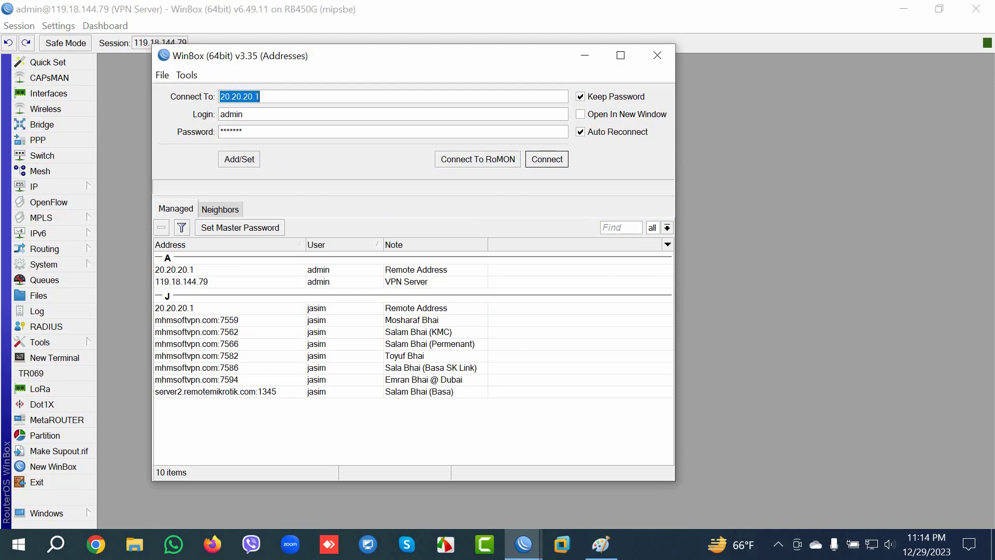
click(174, 270)
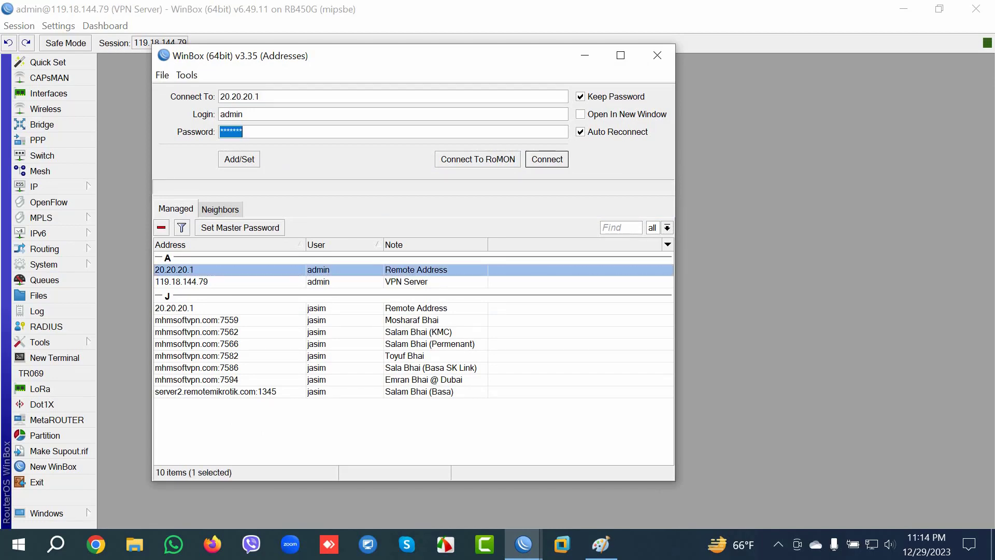
key(Return)
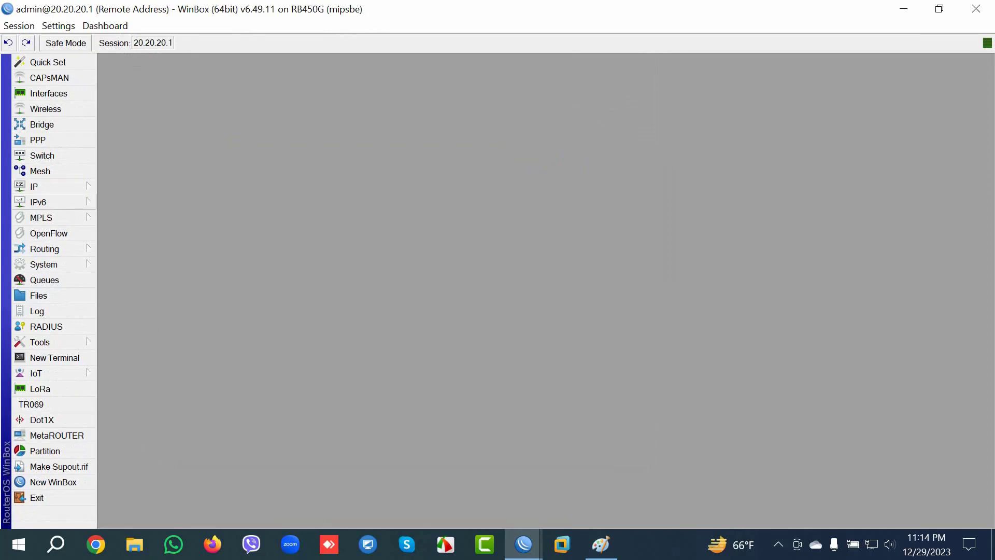
Step: Check the remote router's addresses 10.10.10.2/24 and 20.20.20.1/24 and its PPP, then return to the VPN Server session
click(34, 187)
click(119, 162)
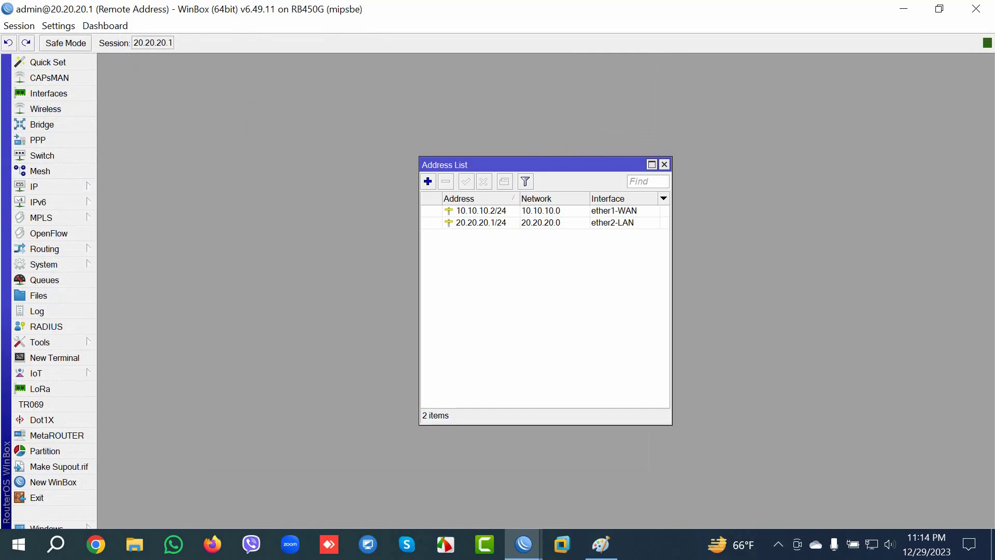
click(481, 211)
click(481, 223)
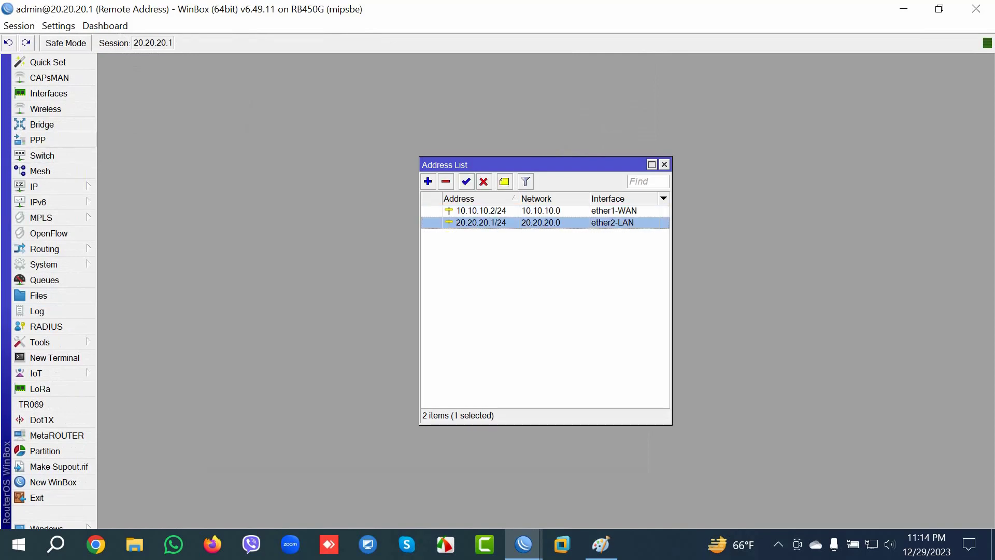
click(38, 140)
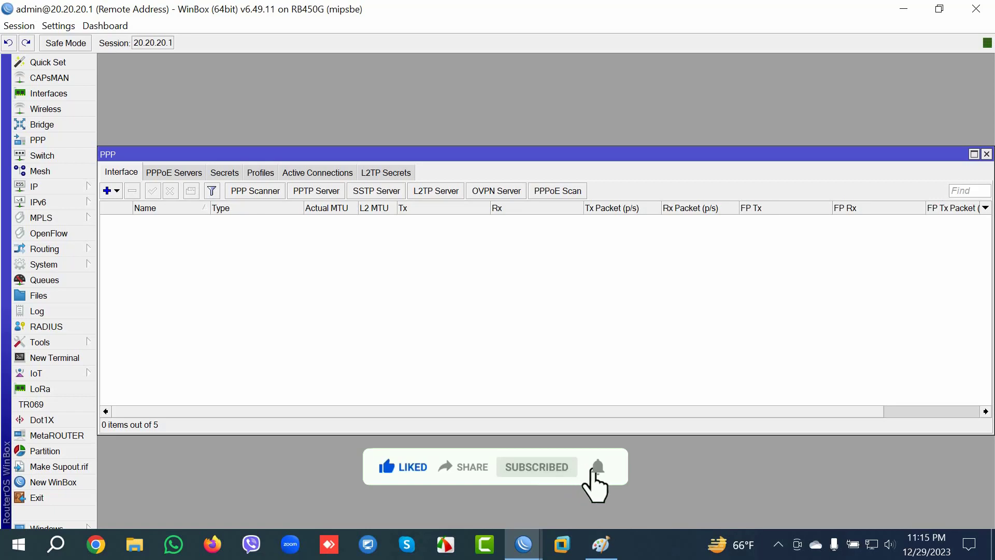
click(523, 544)
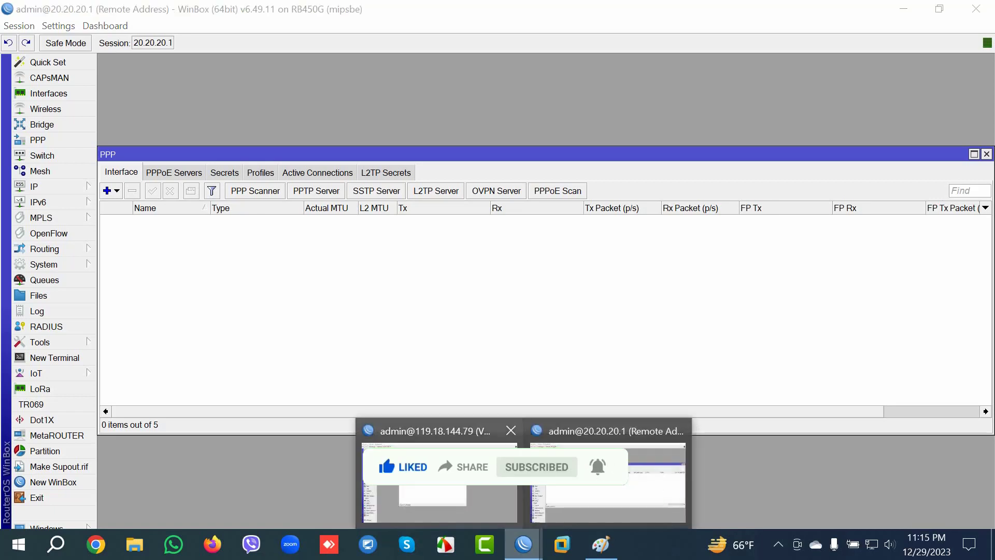
click(437, 479)
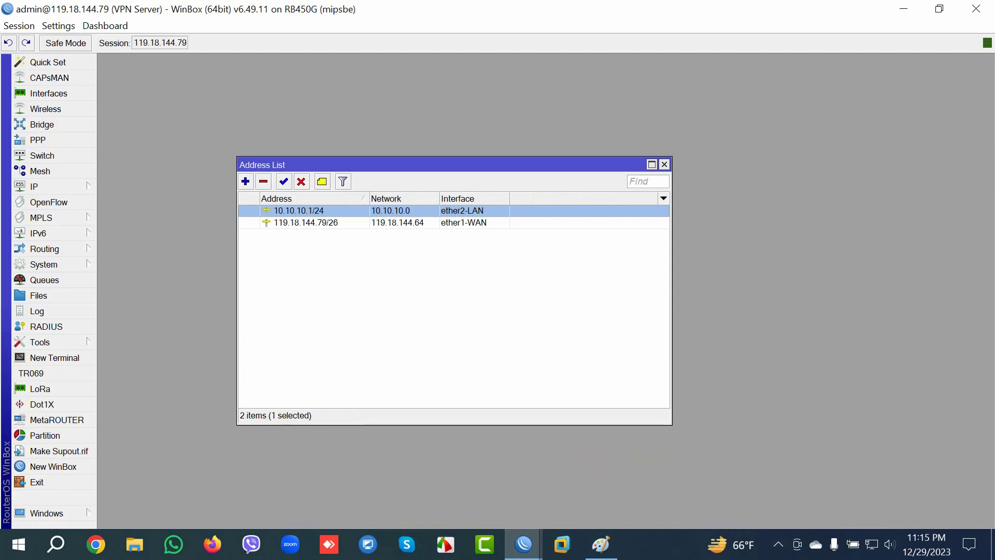
Step: Enable the PPTP server in the VPN Server's PPP settings and move the PPP window aside
click(38, 140)
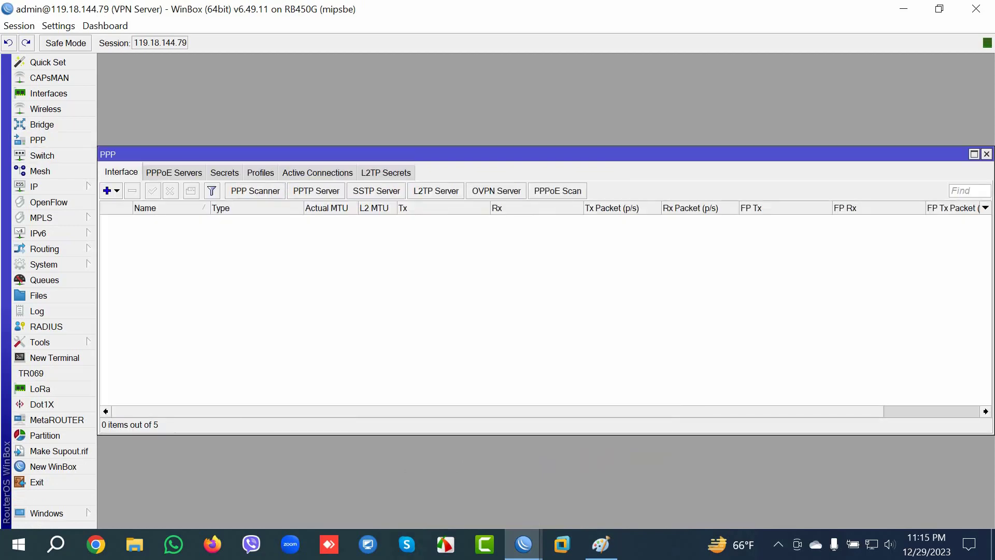
click(316, 191)
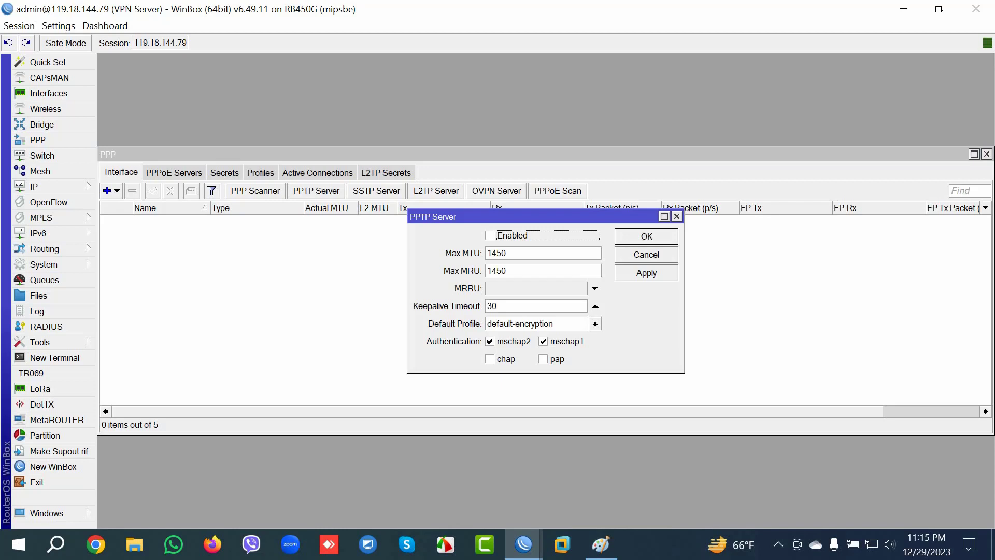
key(space)
key(Return)
drag(363, 154, 391, 134)
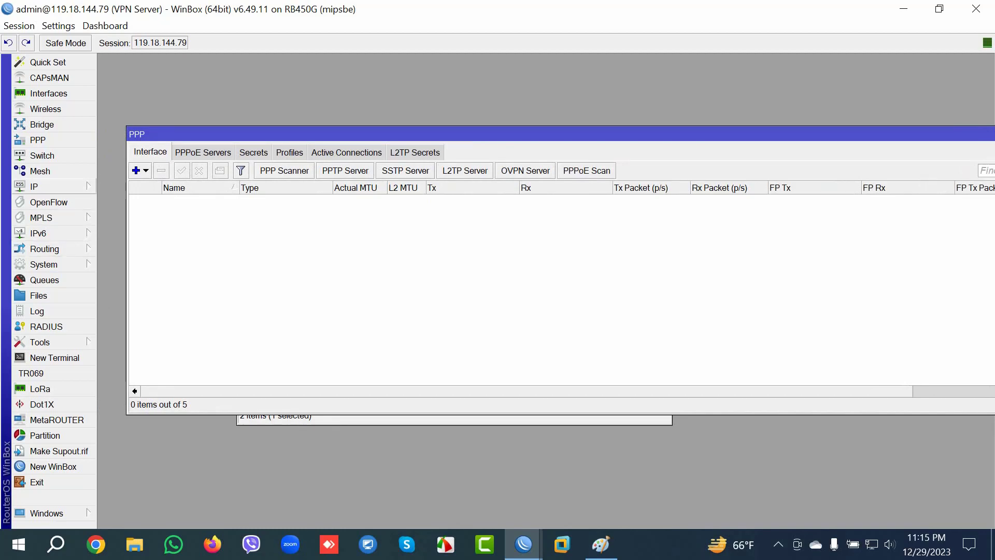
click(34, 186)
Step: Add an IP pool named PPTP with range 30.30.30.2-30.30.30.254, fixing the mistyped end address
click(116, 348)
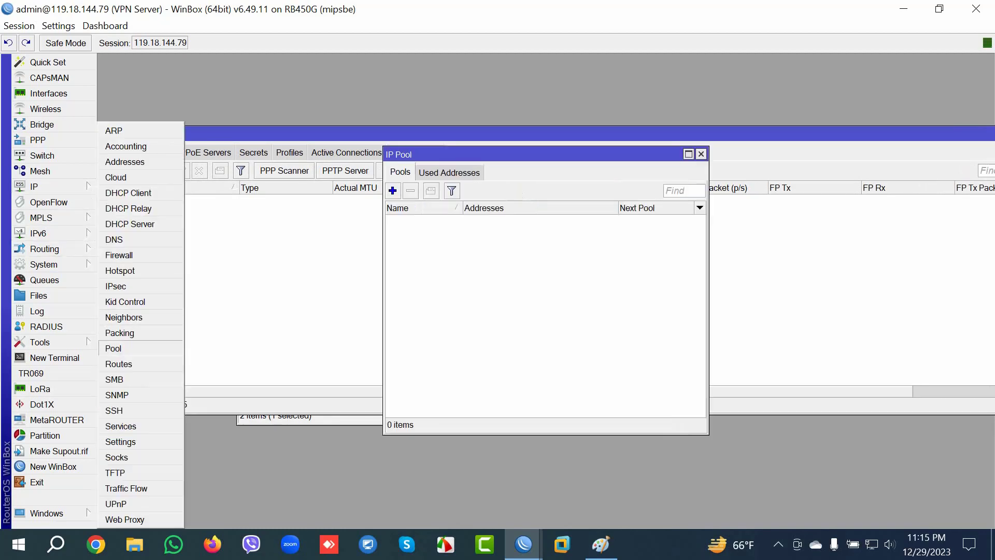
click(392, 191)
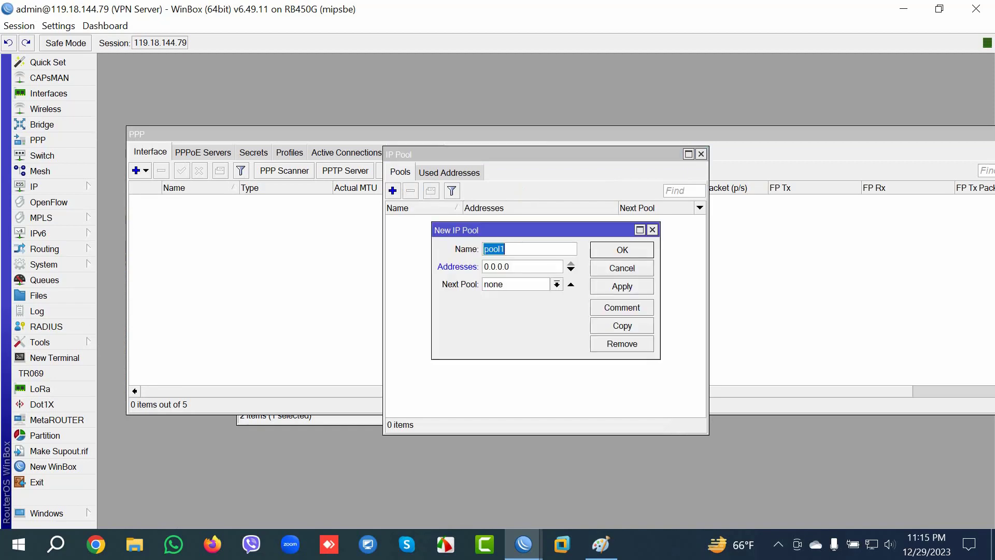
text(PPTP)
key(Tab)
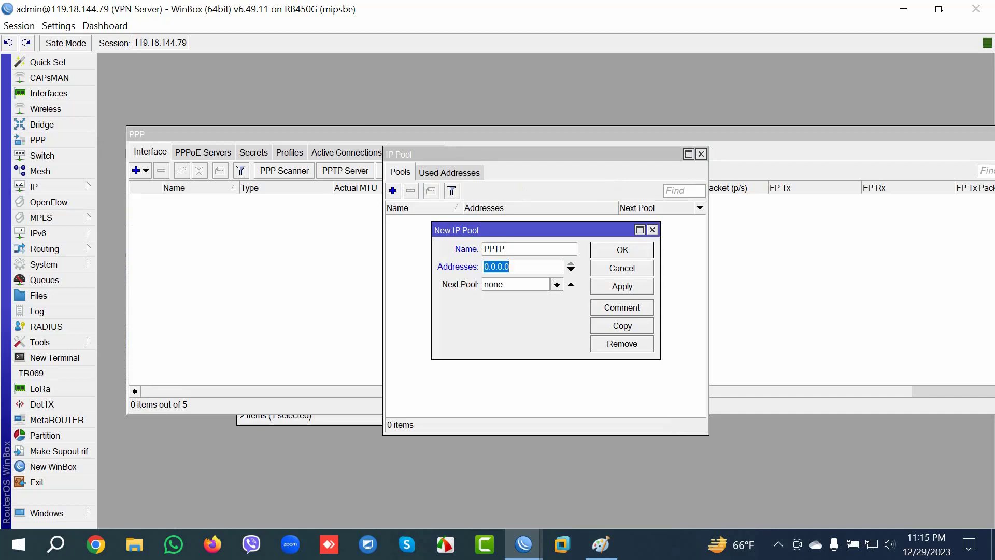
text(30.30.30)
text(.2-3)
text(0.30.30.)
text(2254)
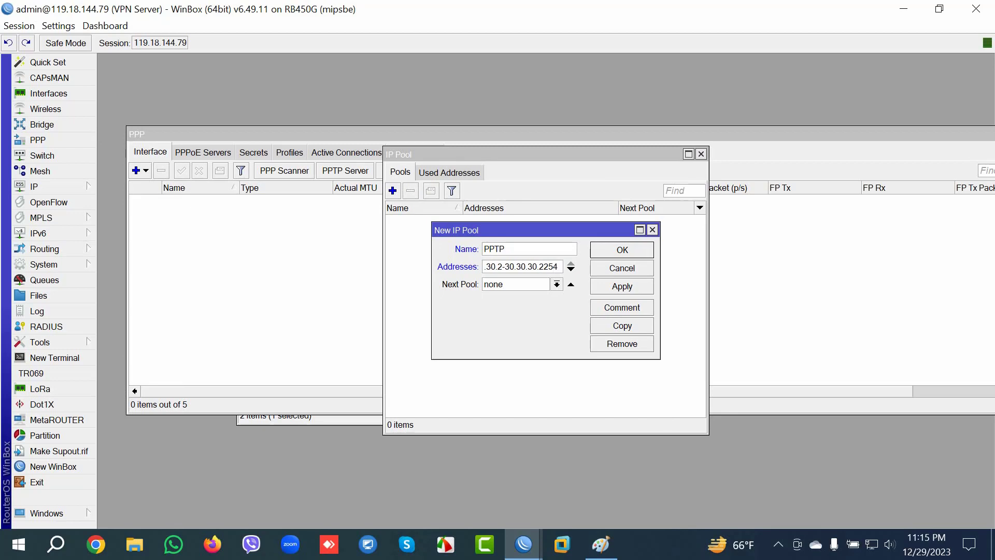
click(539, 266)
key(BackSpace)
key(Return)
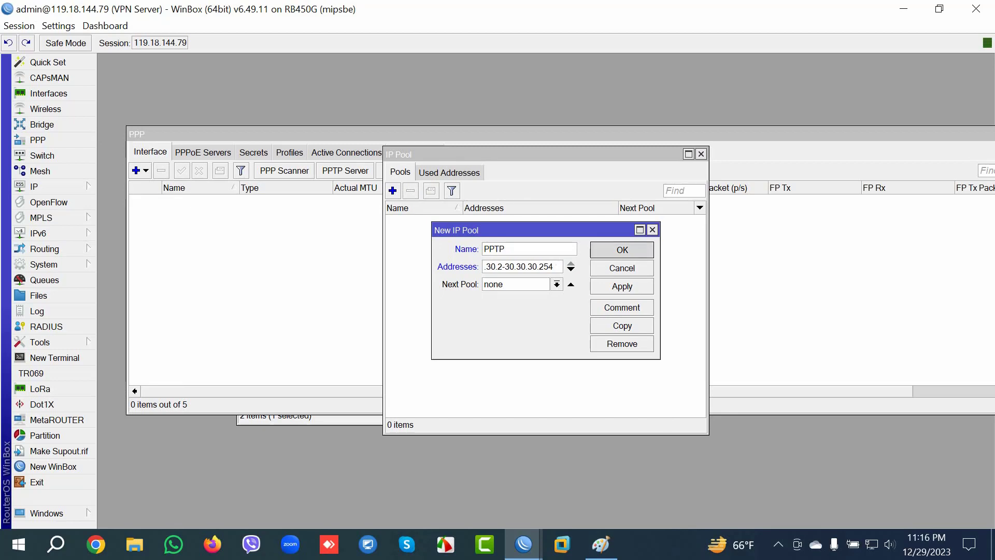
click(409, 220)
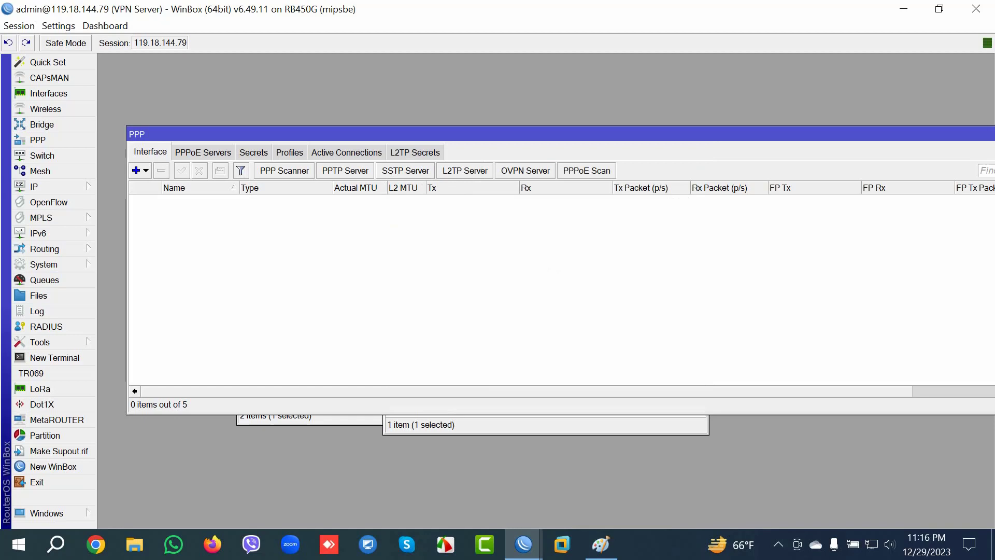
click(289, 152)
Step: Create PPP profile PPTP: local address 30.30.30.1, remote pool PPTP, DNS server 8.8.8.8
click(136, 170)
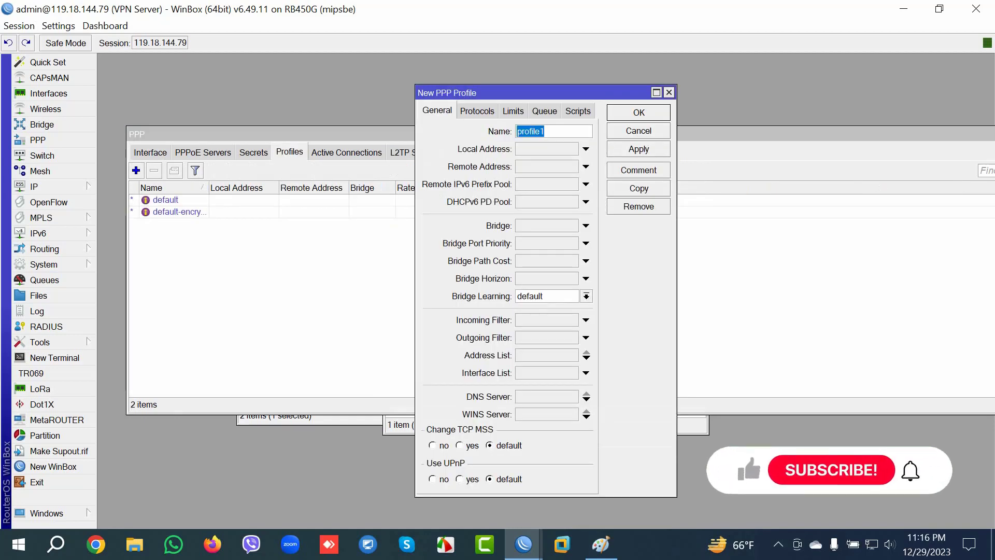
text(PPTP)
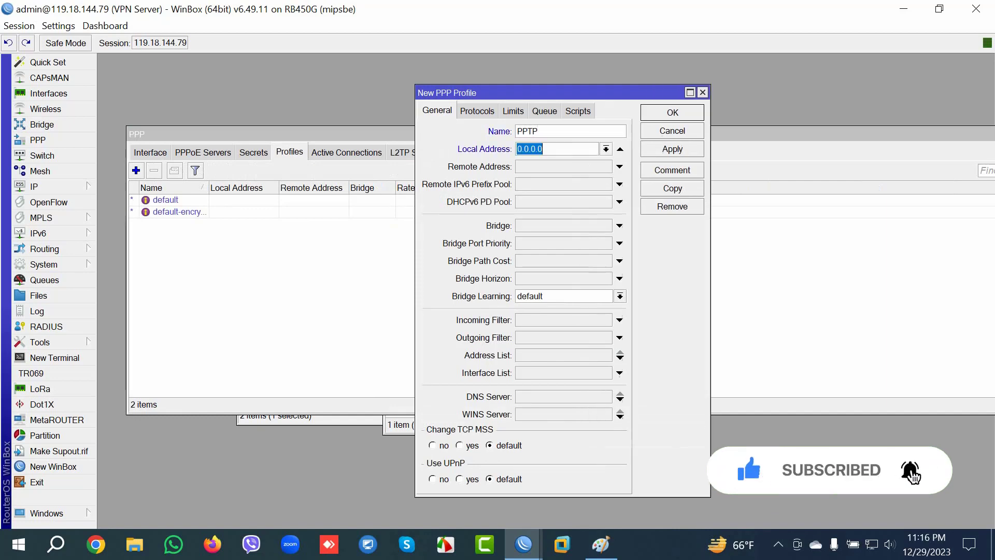
key(Tab)
text(30.30.30.1)
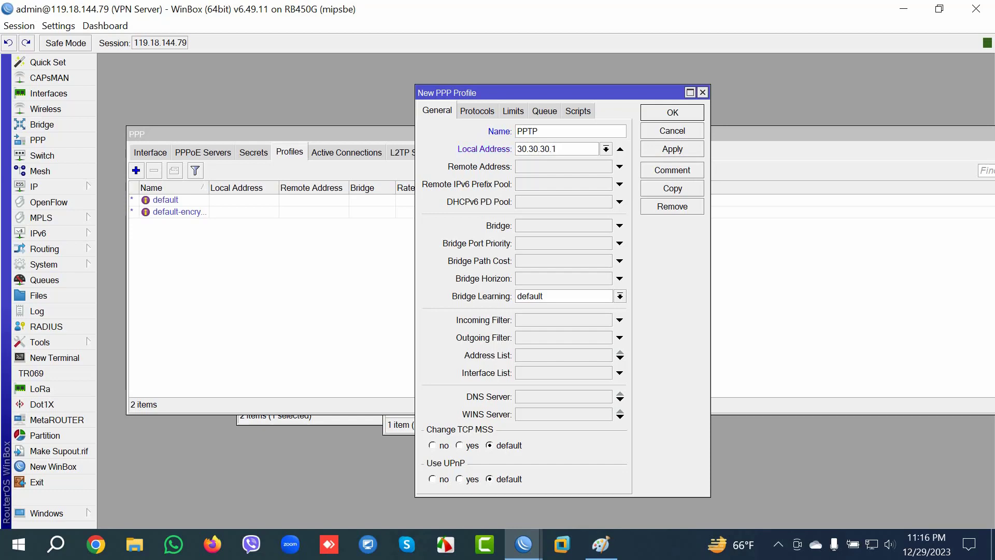
click(619, 166)
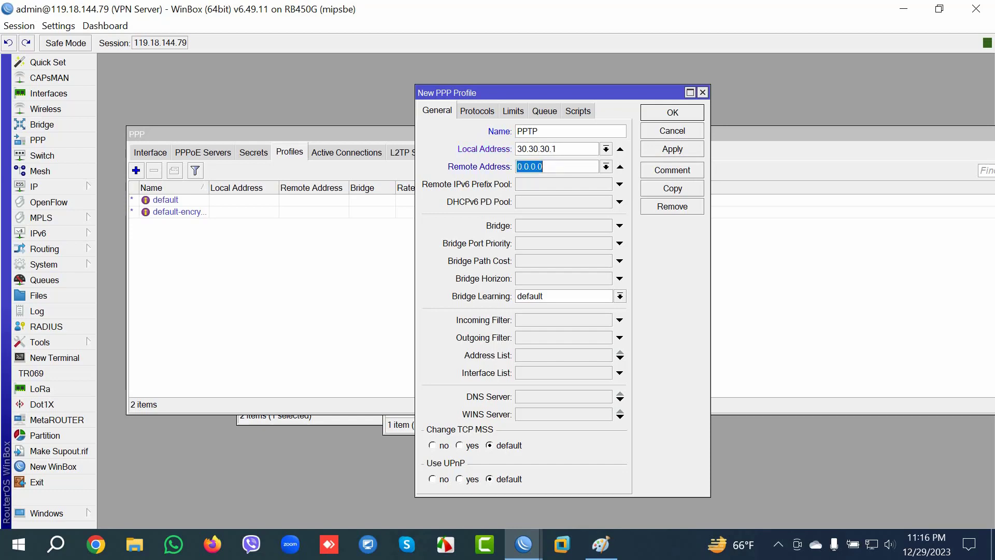
key(Down)
key(Return)
click(620, 396)
text(8)
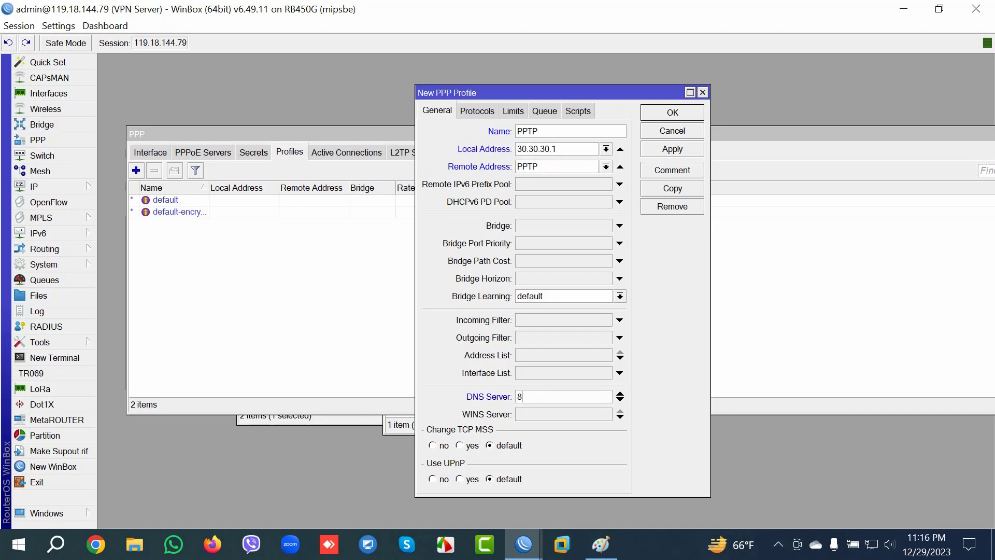
text(.8.8.8)
click(672, 149)
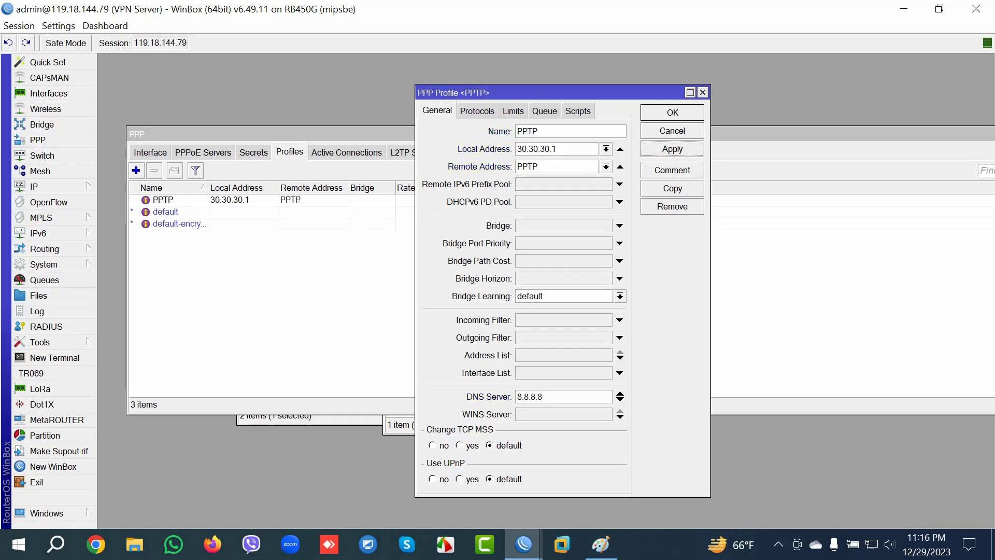
key(Return)
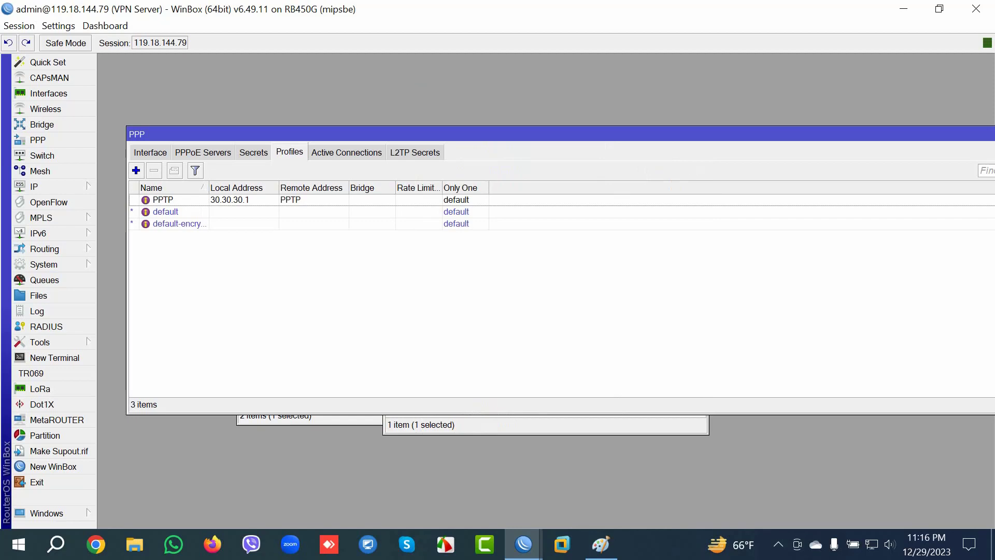
Step: Add a PPP secret named test with its password and service pptp
click(253, 152)
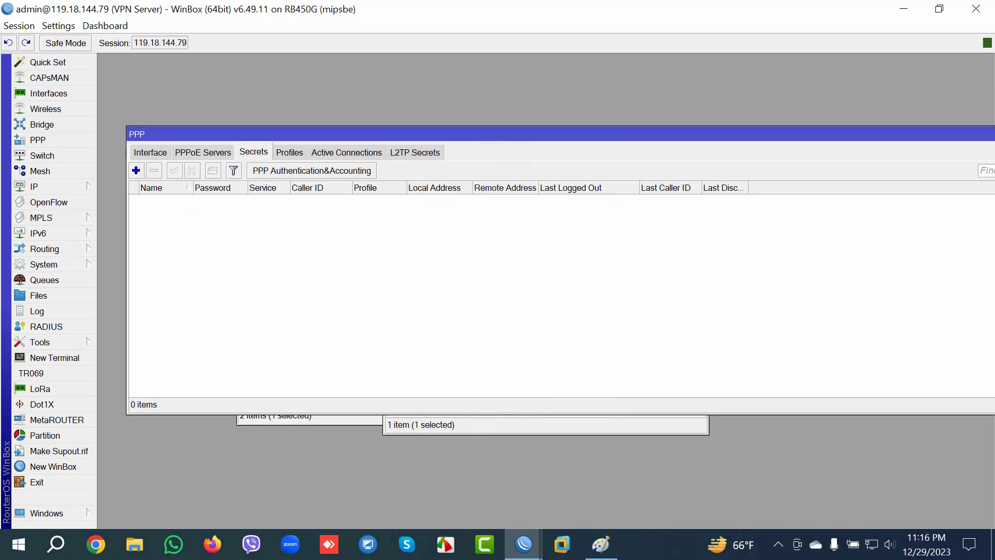
click(136, 170)
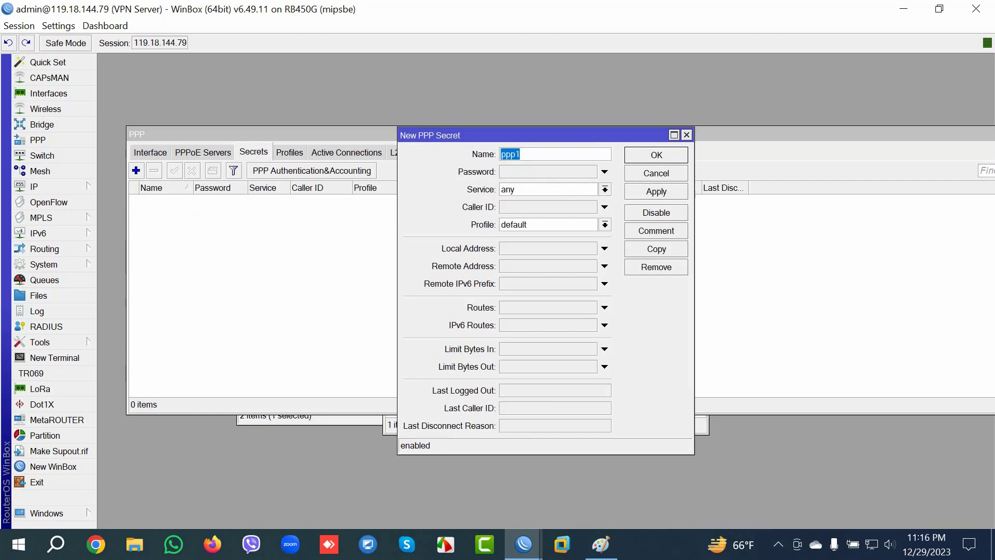
text(test)
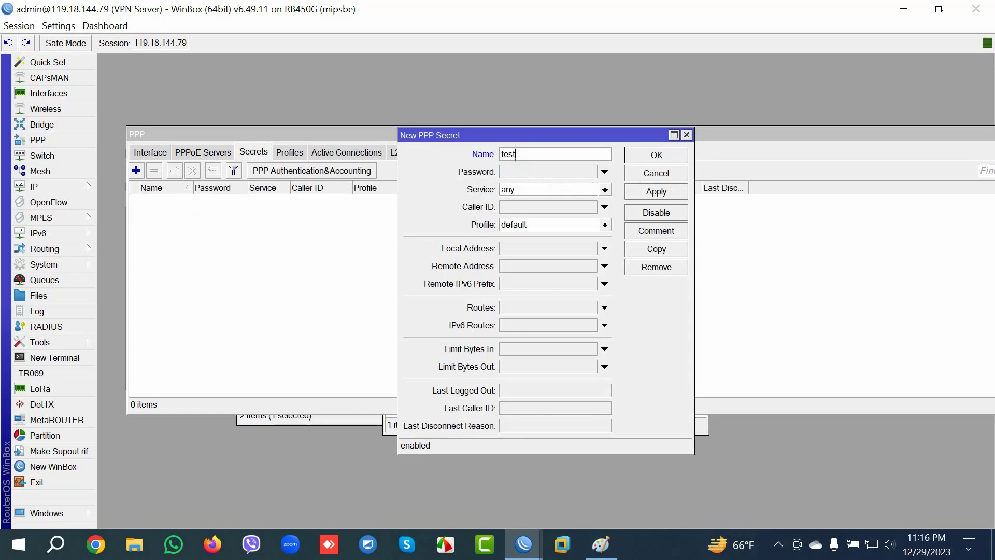
key(Tab)
text(12345)
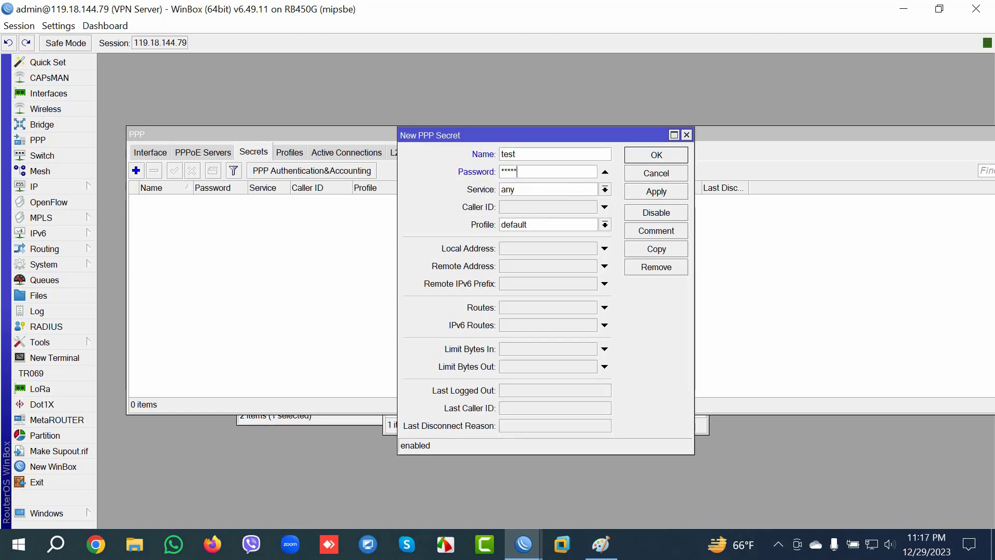
key(Tab)
key(alt+Down)
key(Down)
key(Down)
key(Down)
key(Down)
key(Down)
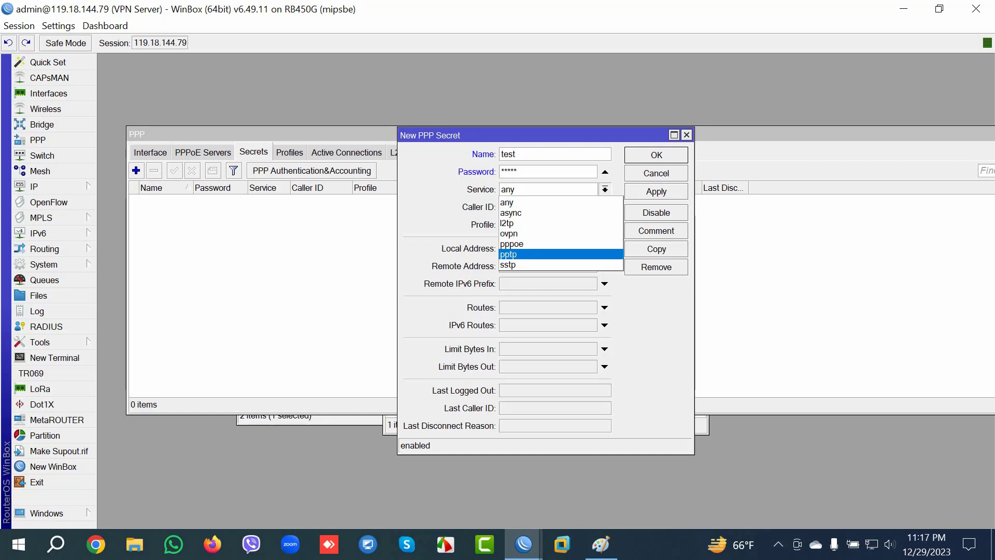
key(Return)
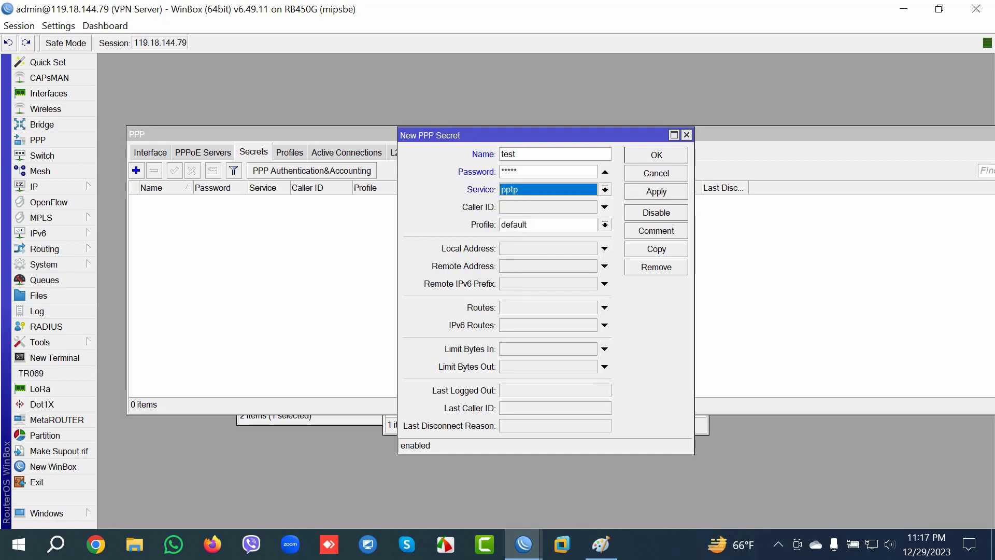
Step: Give the test secret profile PPTP, local address 30.30.30.1, remote address 30.30.30.2, and save it
key(Tab)
key(Tab)
key(alt+Down)
key(Up)
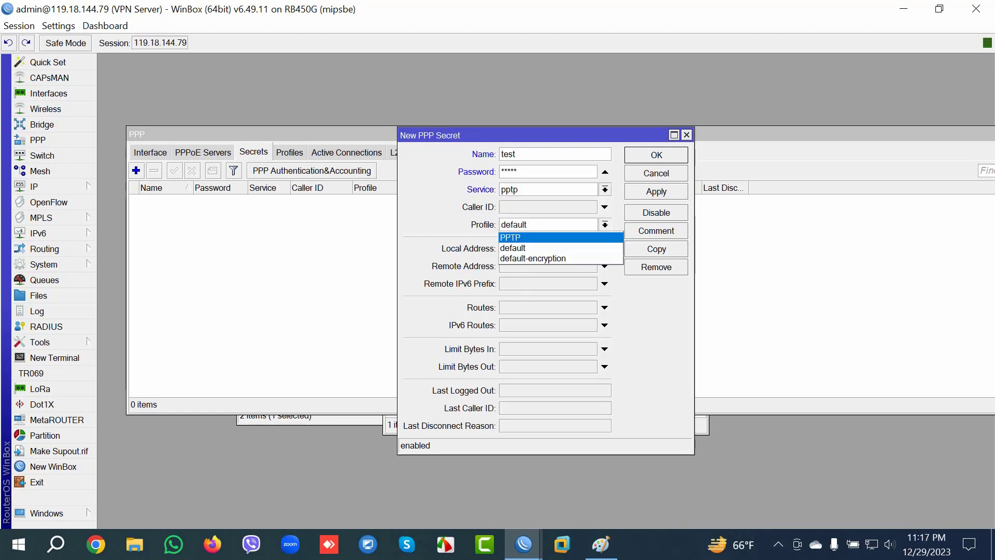
key(Return)
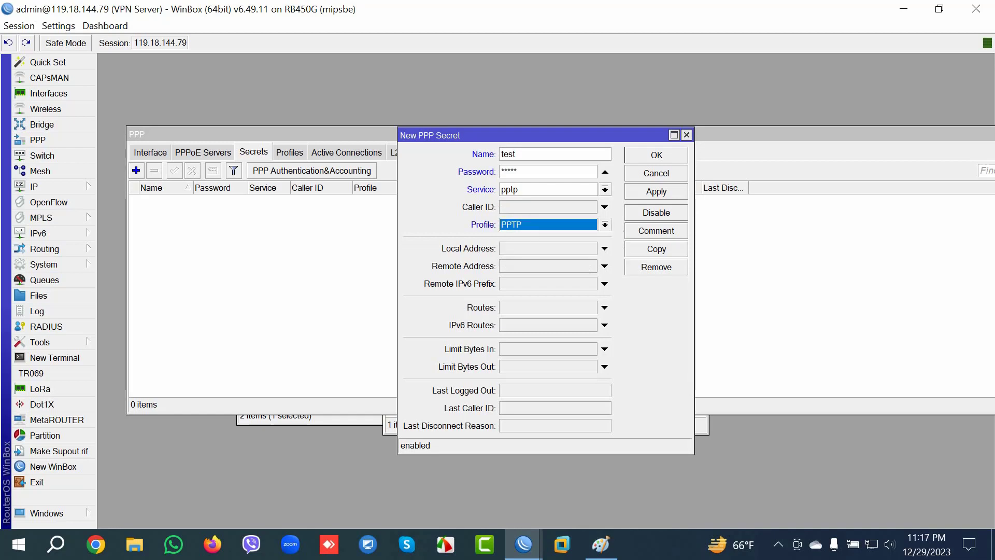
key(Tab)
text(3)
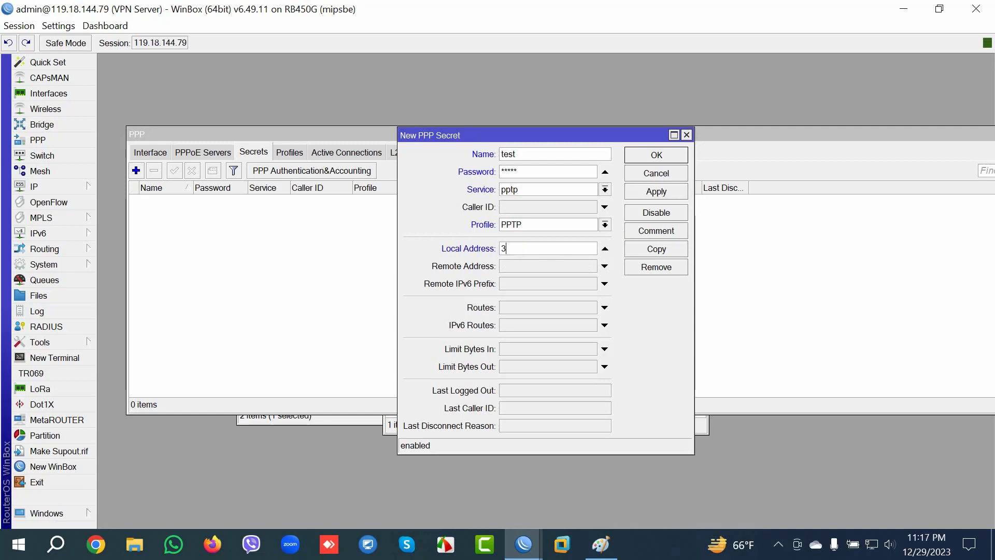
text(0.30.30.1)
key(Tab)
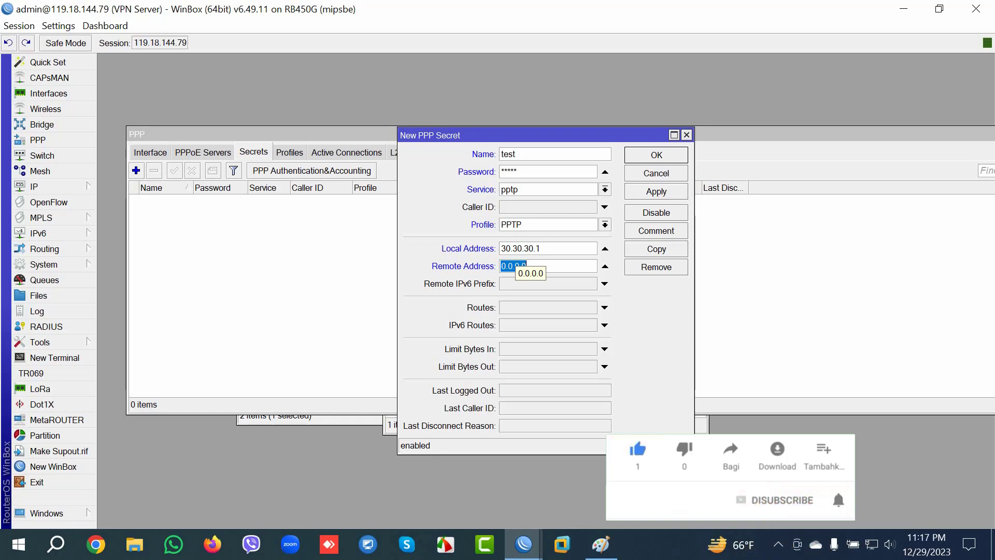
text(30.30)
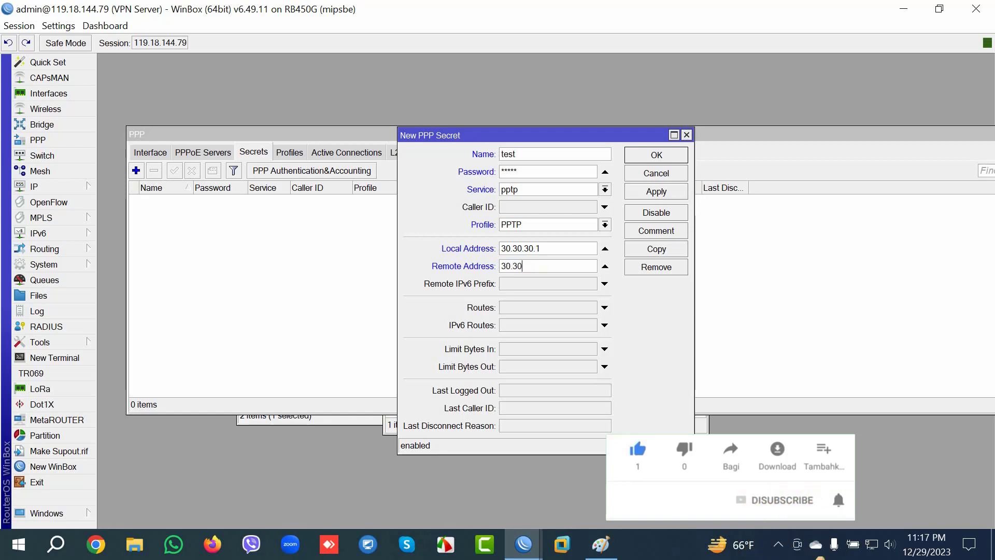
text(.30.2)
click(656, 191)
key(Return)
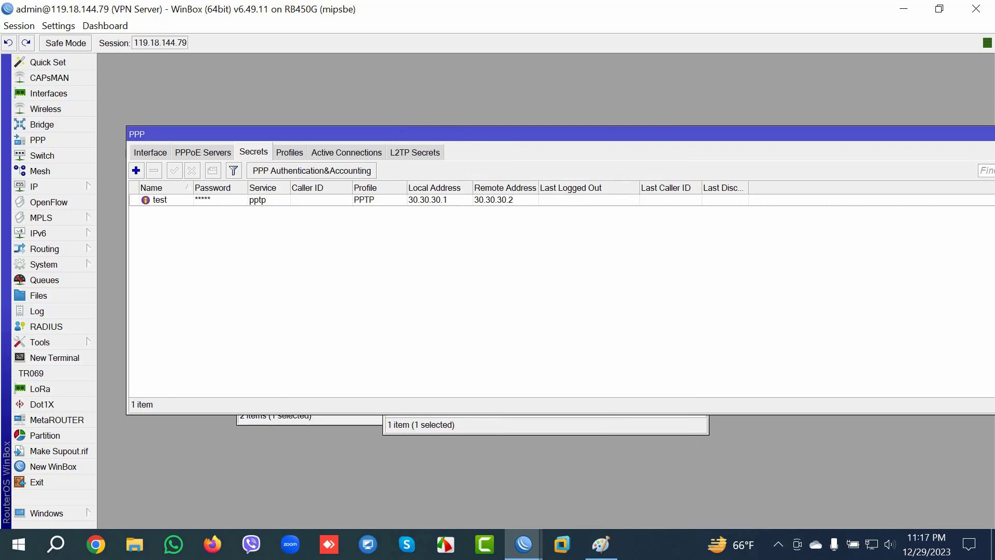
Step: Connect a new maximized WinBox session to 20.20.20.1 and open its PPP add-interface list
right_click(523, 544)
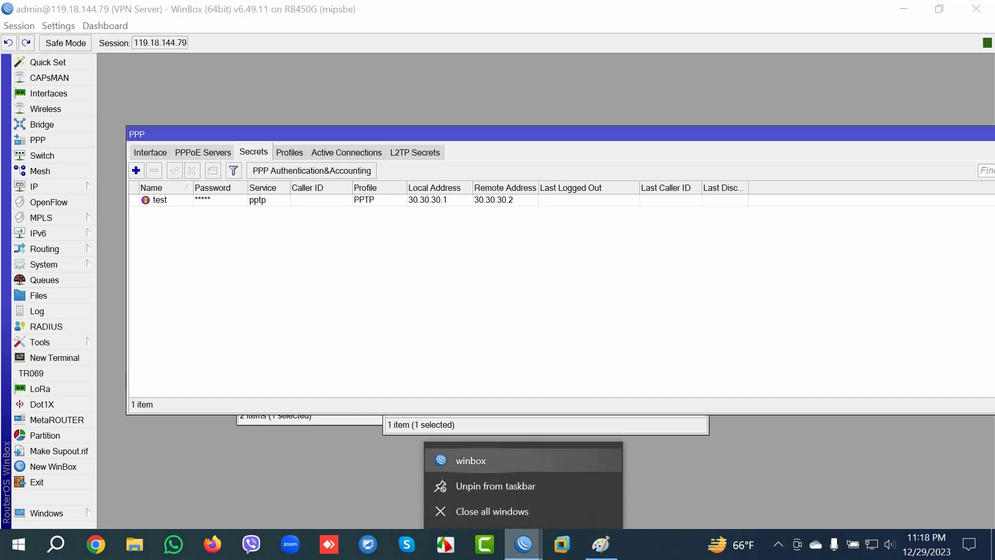
click(470, 461)
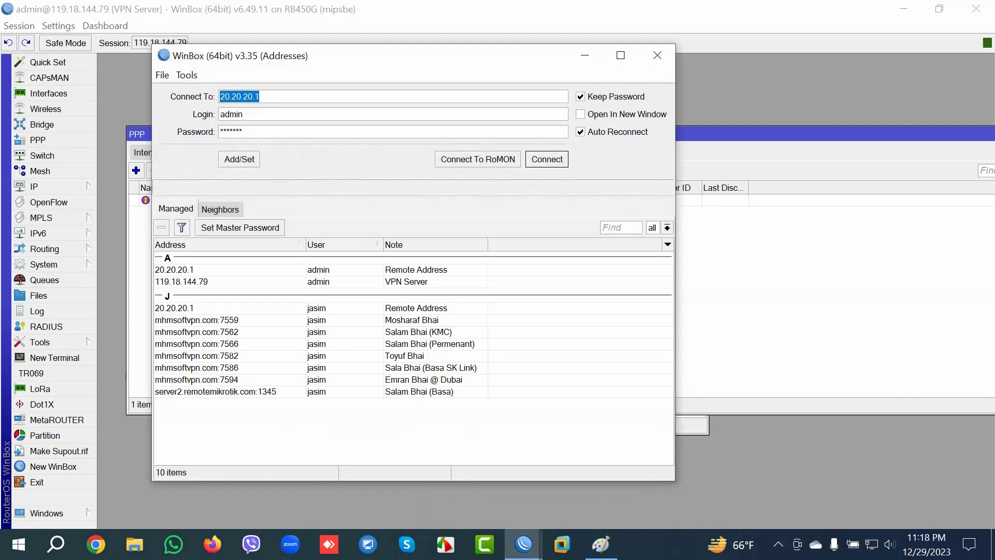
click(174, 269)
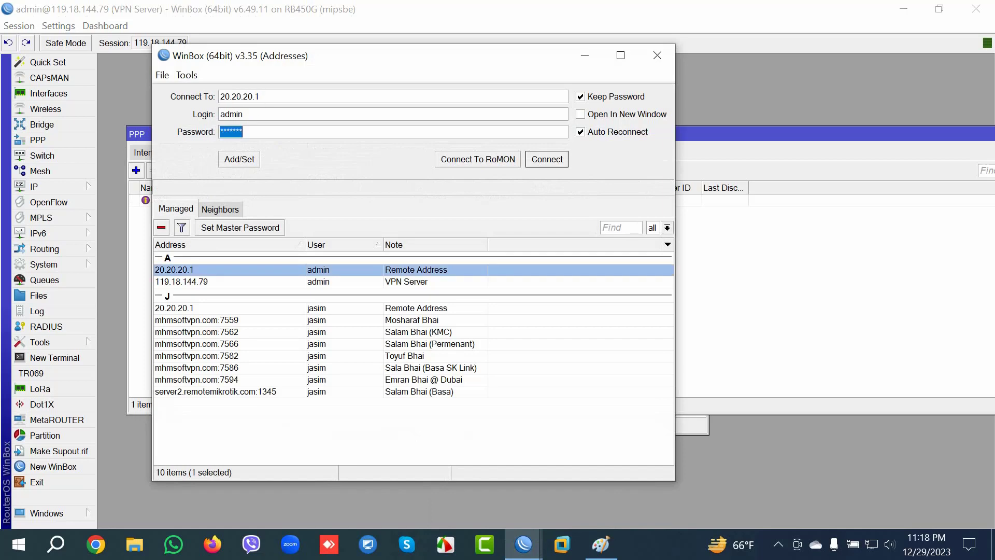
key(Return)
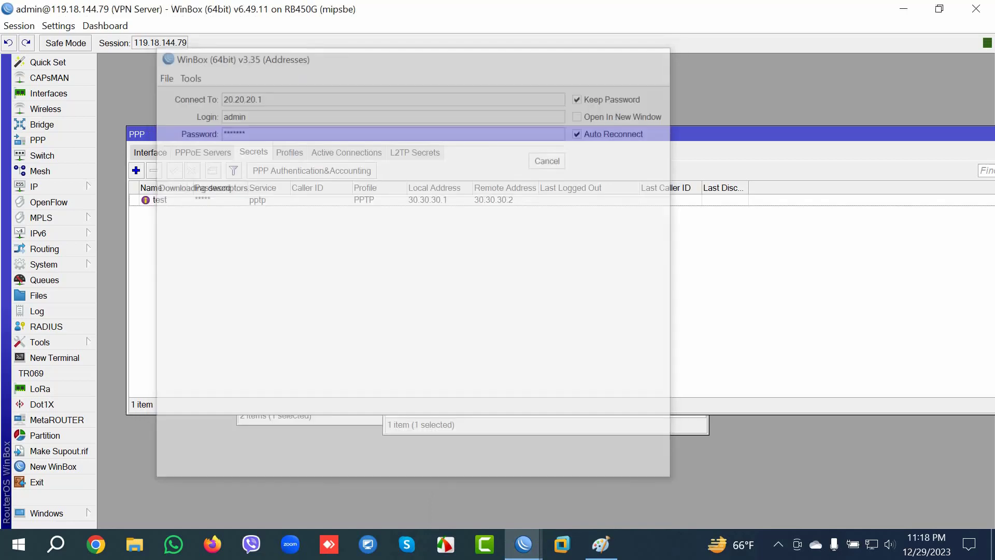
click(504, 55)
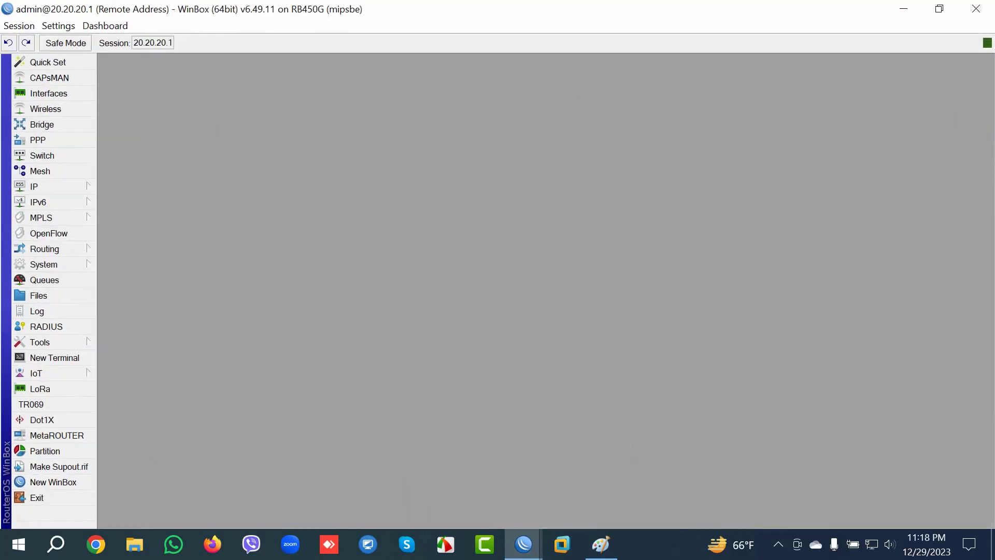
click(37, 140)
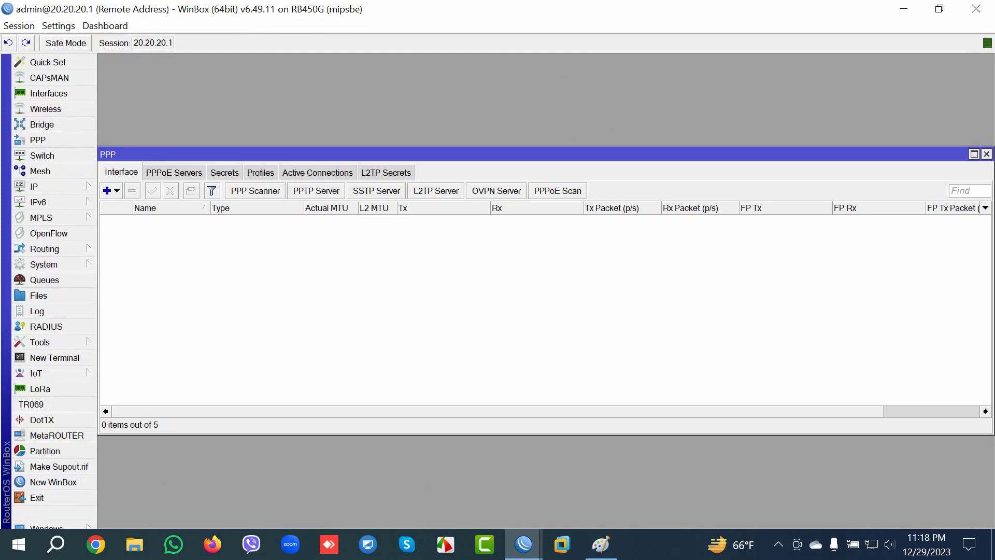
click(110, 190)
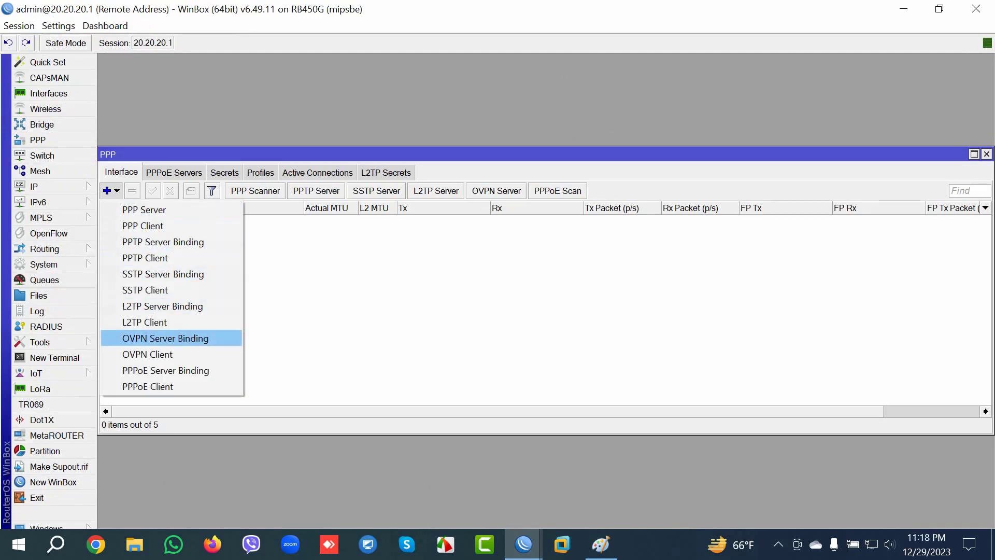
click(145, 258)
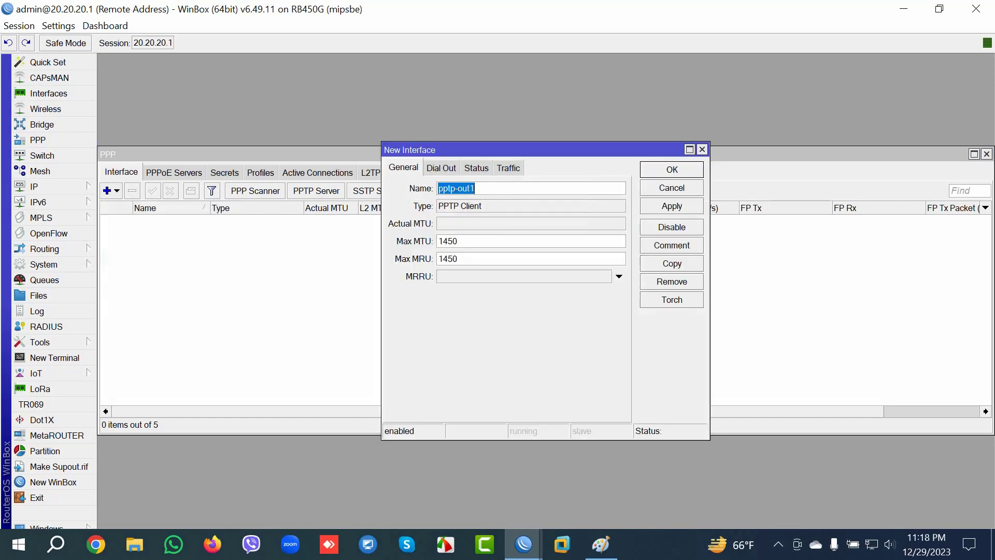
click(441, 167)
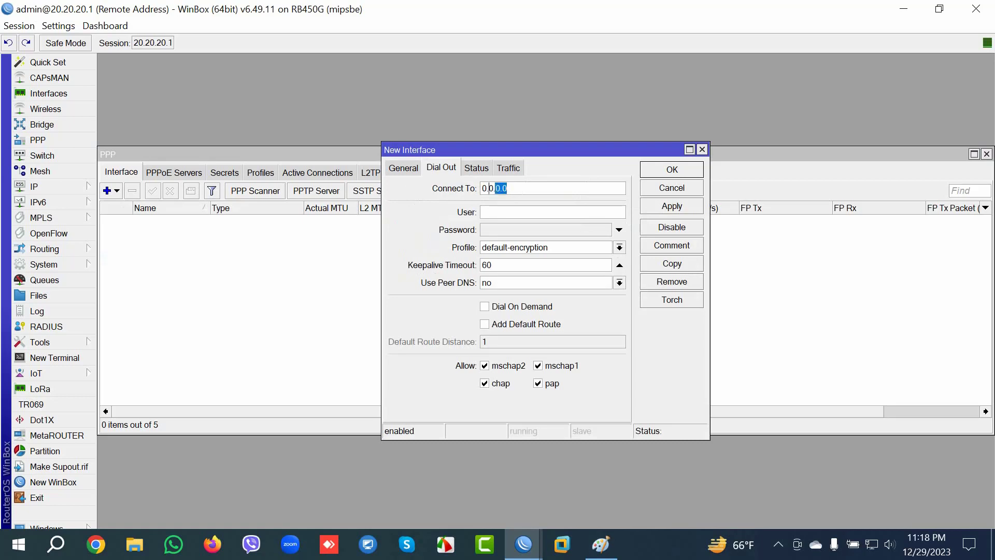
mouse_move(524, 544)
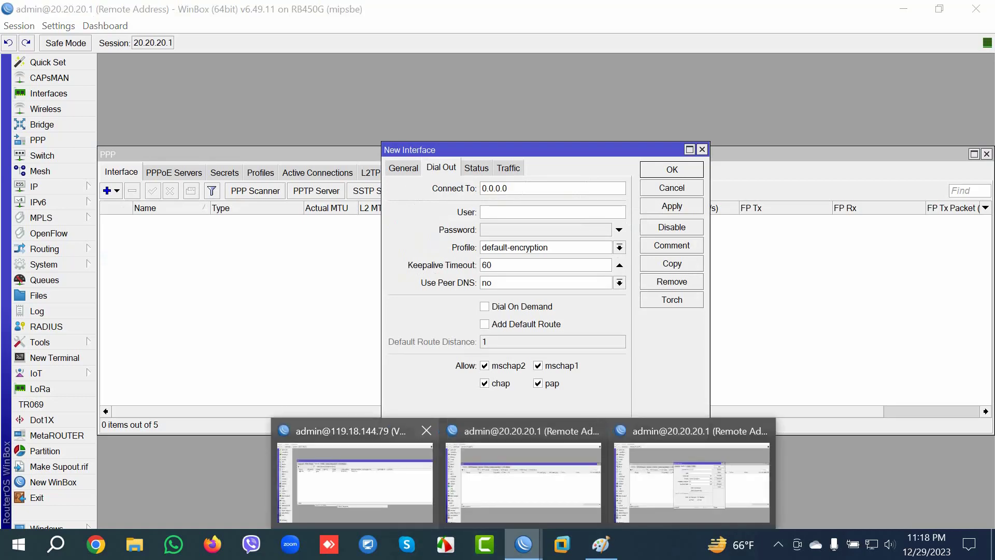
click(355, 482)
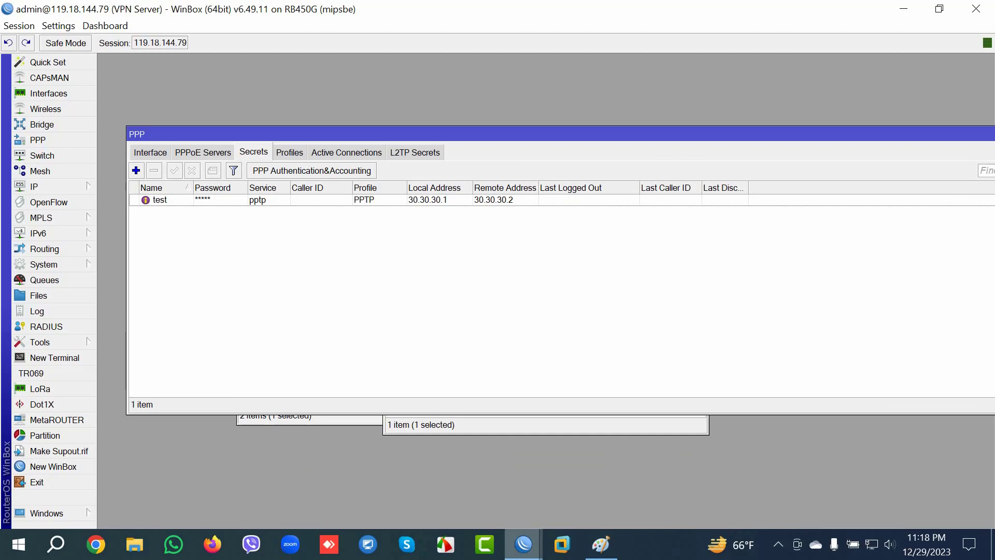
mouse_move(523, 544)
click(689, 477)
text(119.18.144.79)
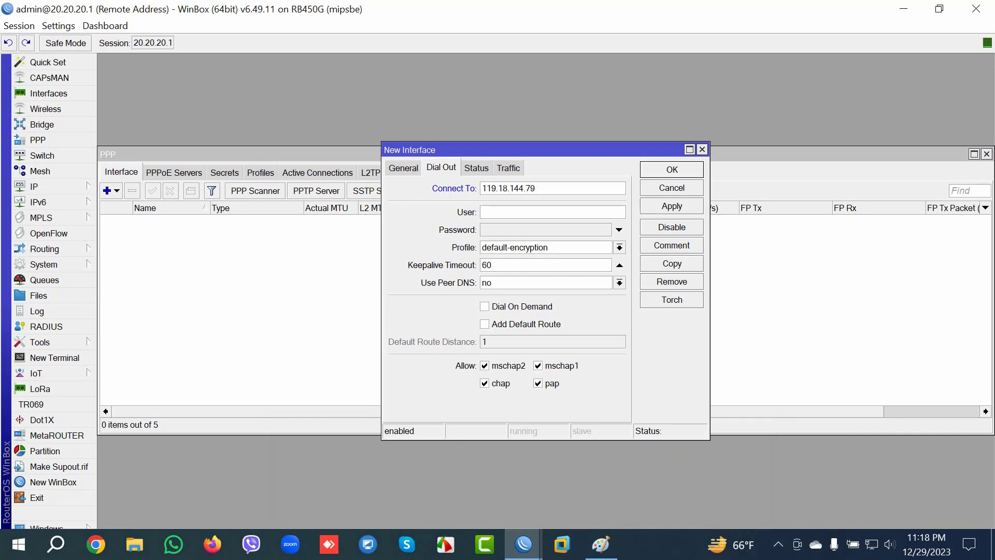
Step: Reveal the test secret's password in the VPN server session's secret settings
mouse_move(524, 544)
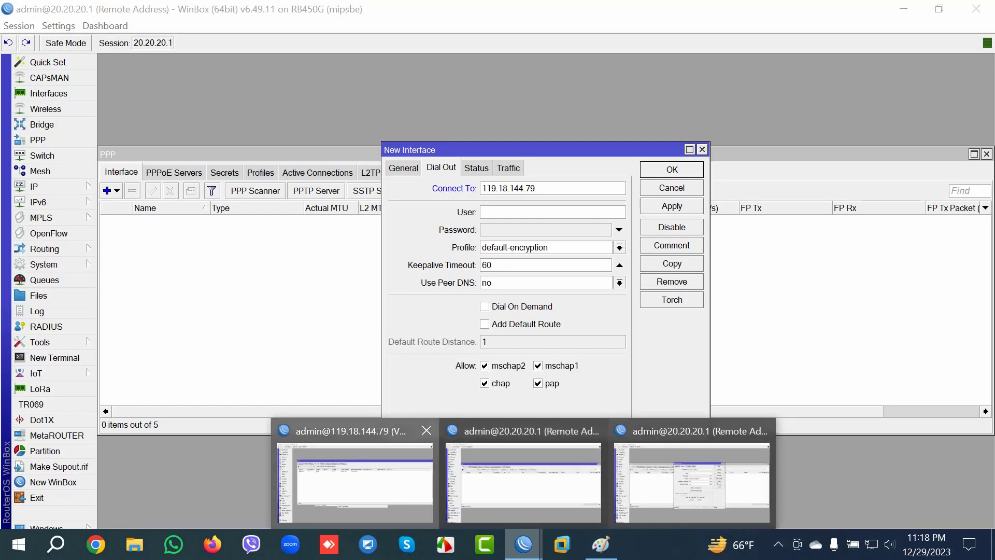
click(342, 482)
double_click(159, 200)
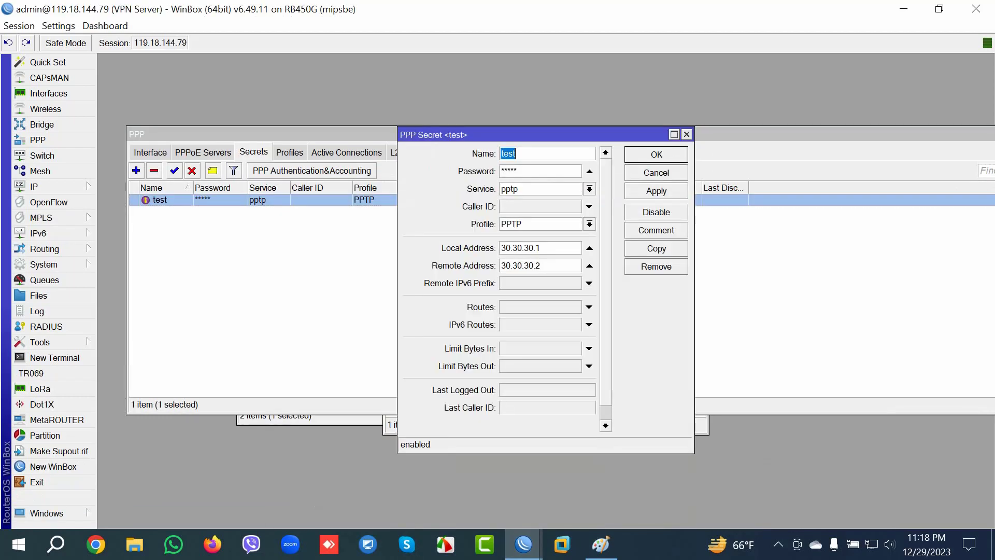
click(58, 25)
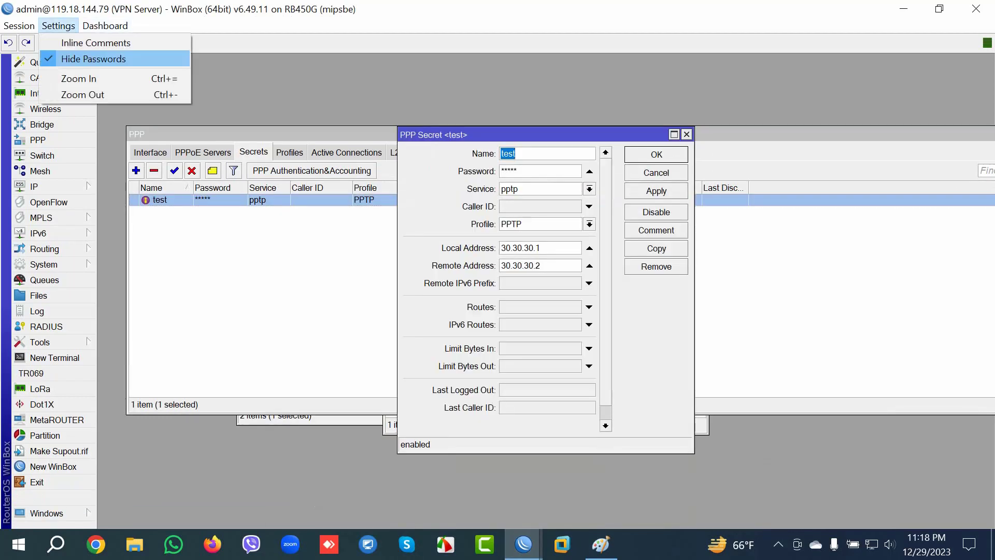
click(91, 58)
mouse_move(524, 544)
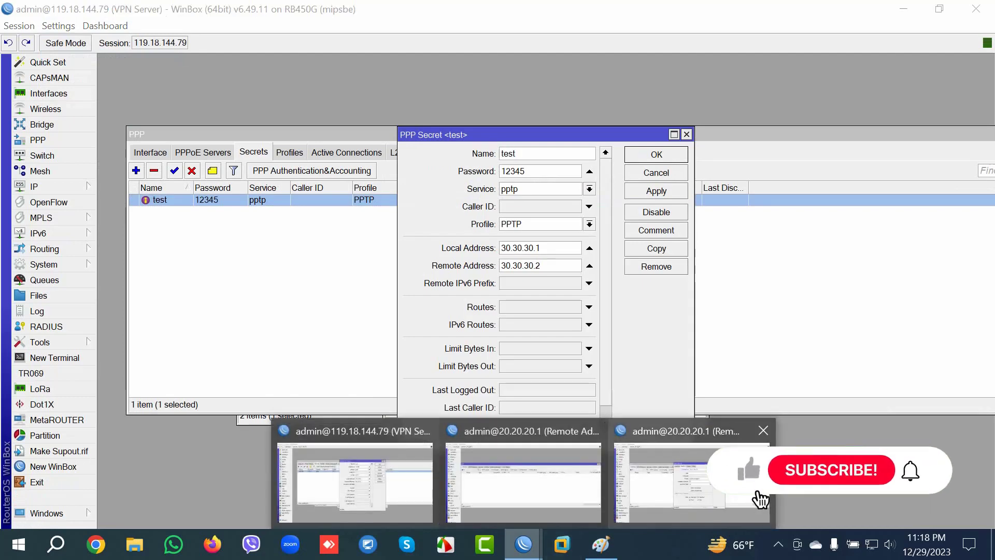
click(757, 495)
Step: Enter dial-out user test and the secret's password, then save the PPTP client
click(552, 212)
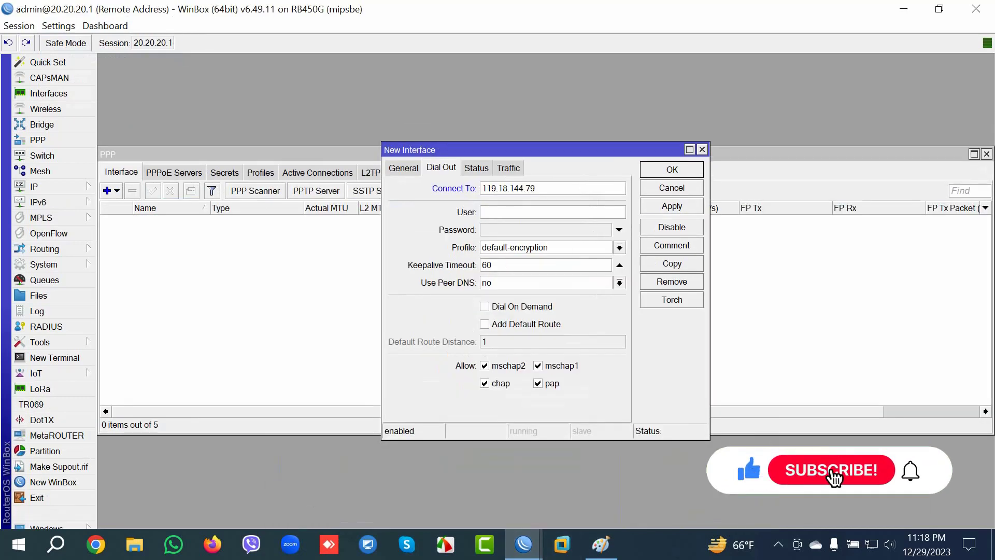
text(test)
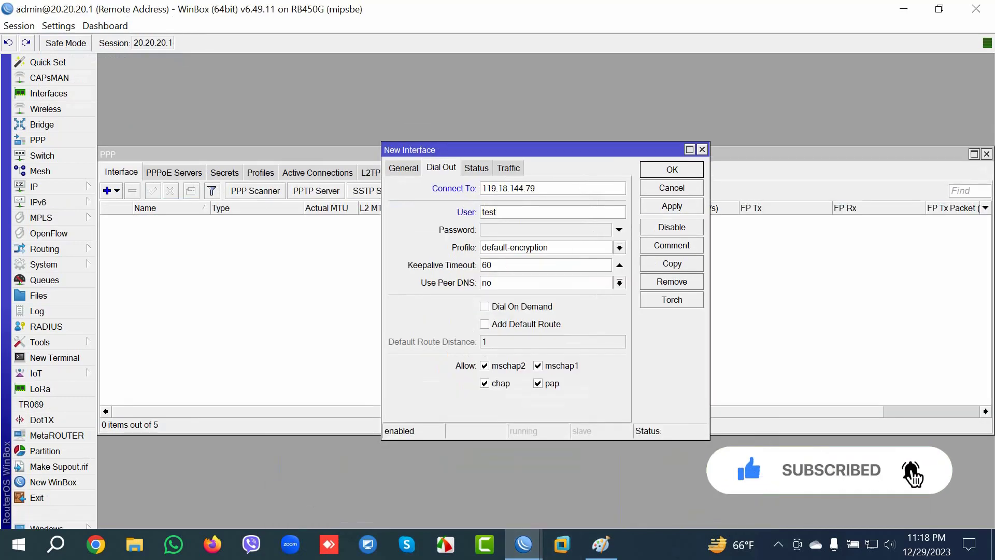
click(545, 230)
text(123)
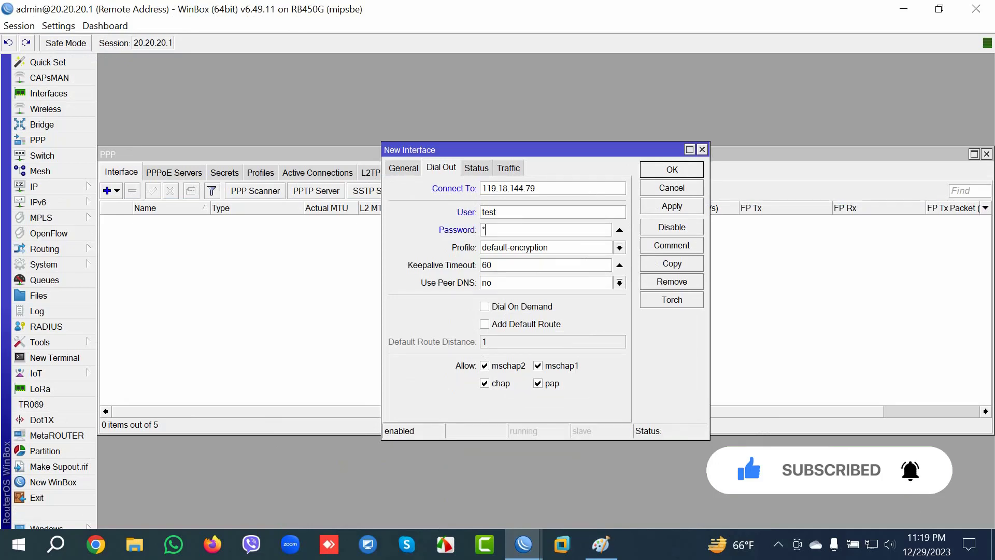
text(45)
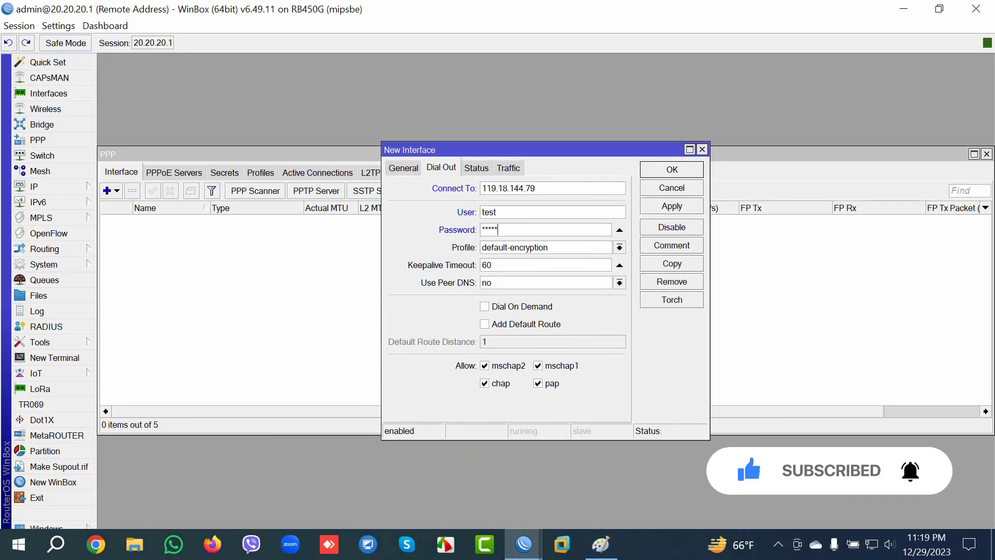
click(672, 206)
click(671, 170)
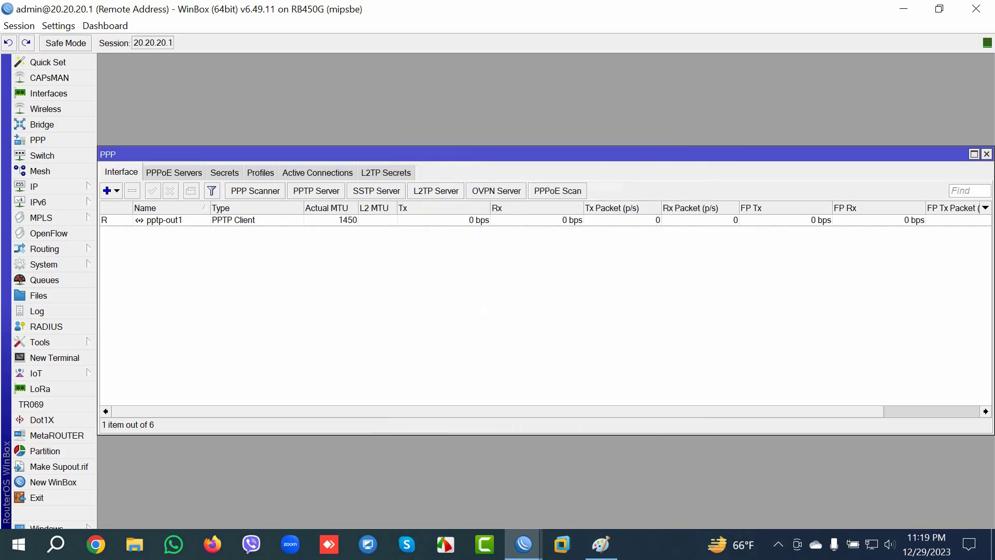
Step: Verify pptp-out1 on the remote router received tunnel address 30.30.30.2
click(165, 219)
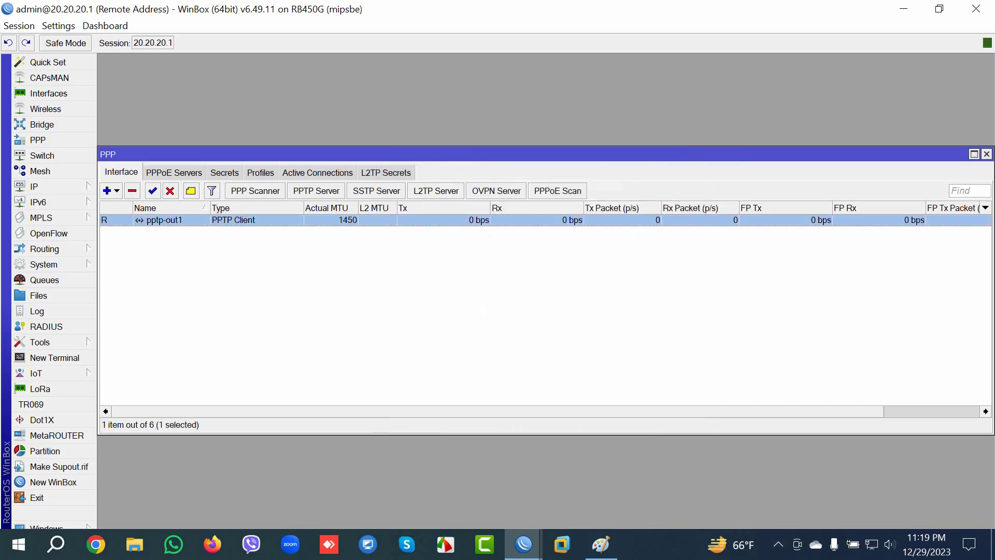
click(34, 186)
click(123, 162)
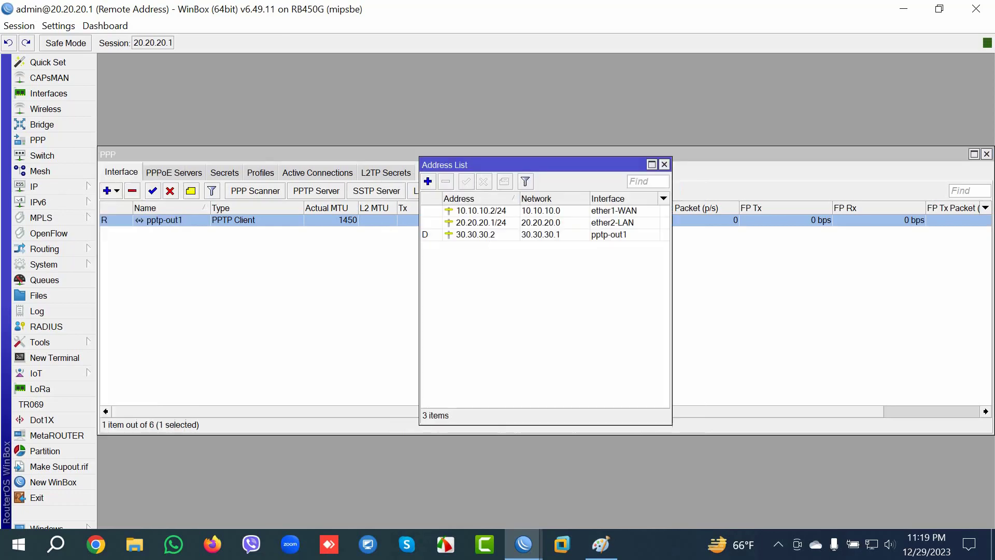
click(475, 234)
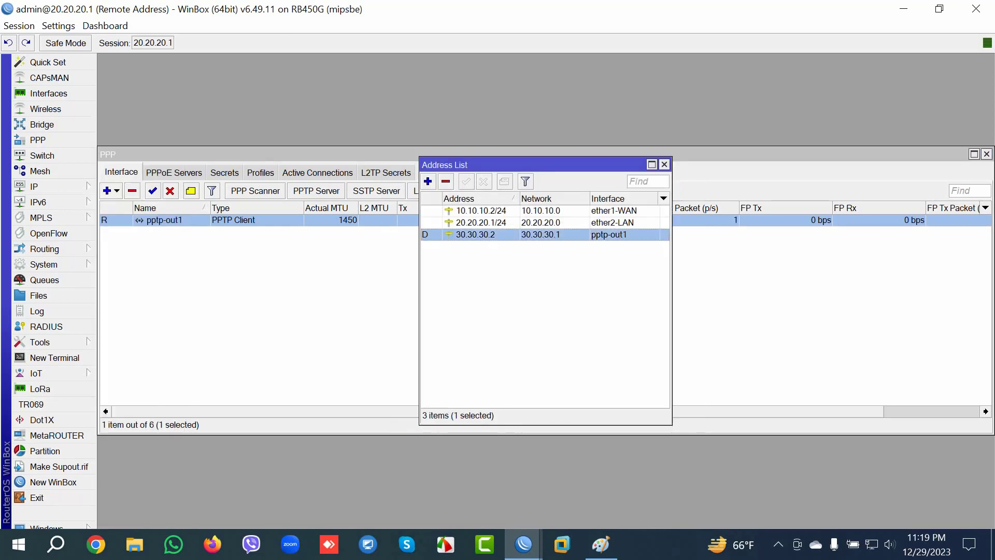
Step: Confirm the test secret's remote address 30.30.30.2 on the VPN server and bring that session forward
mouse_move(524, 544)
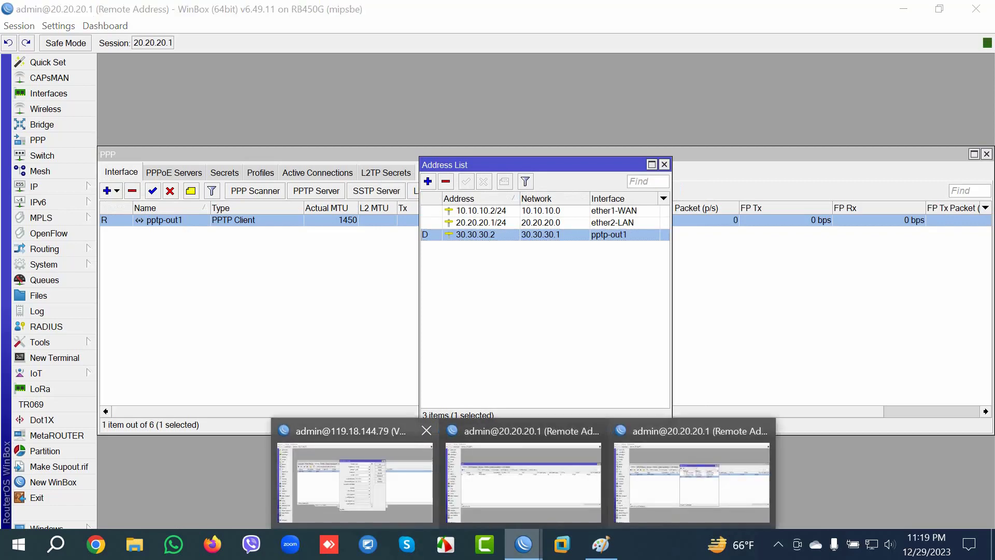
click(356, 466)
click(540, 265)
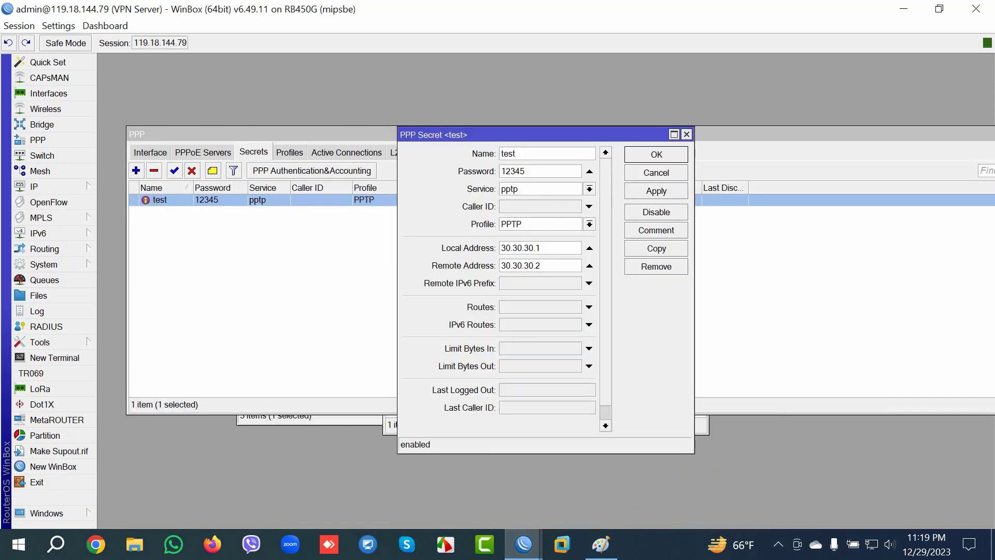
key(Return)
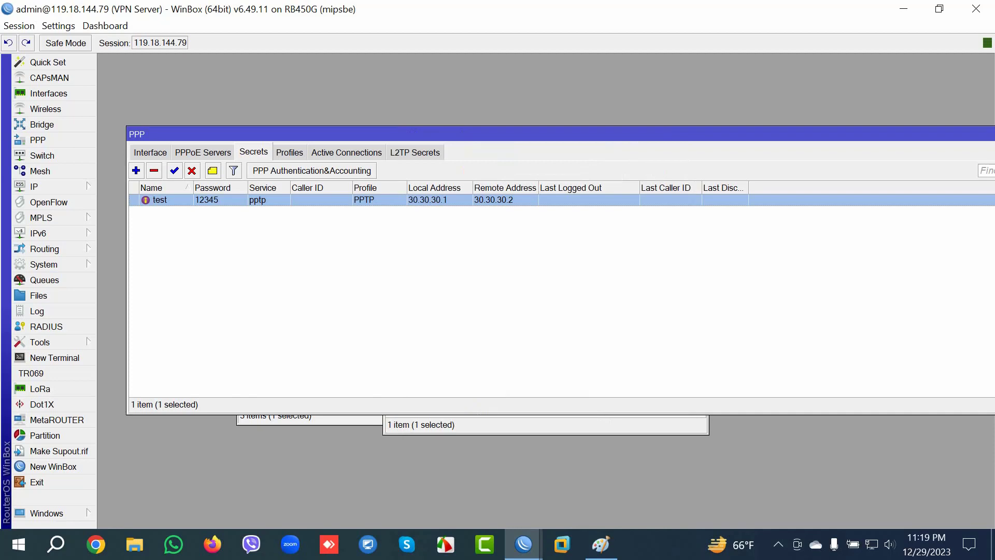
mouse_move(523, 544)
click(521, 482)
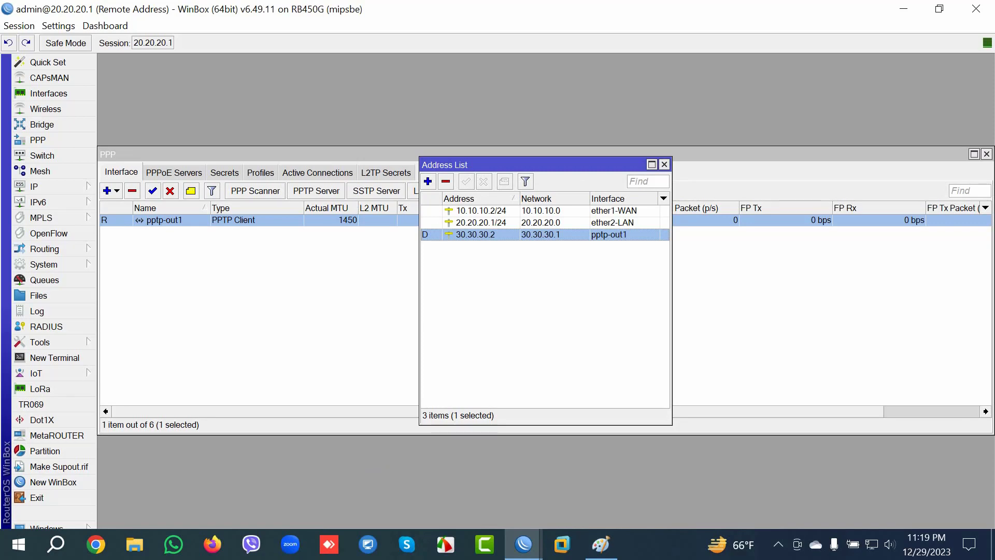
click(523, 544)
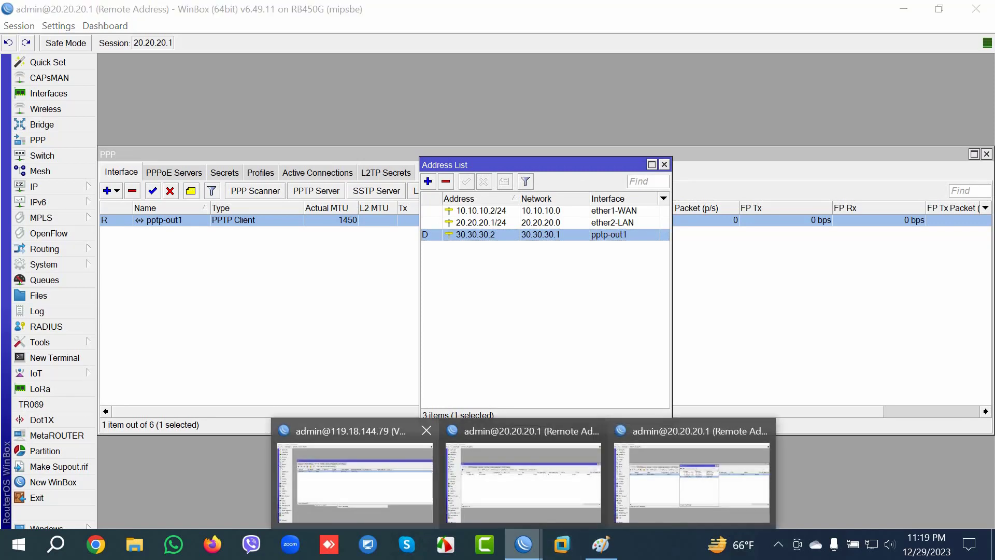
click(355, 482)
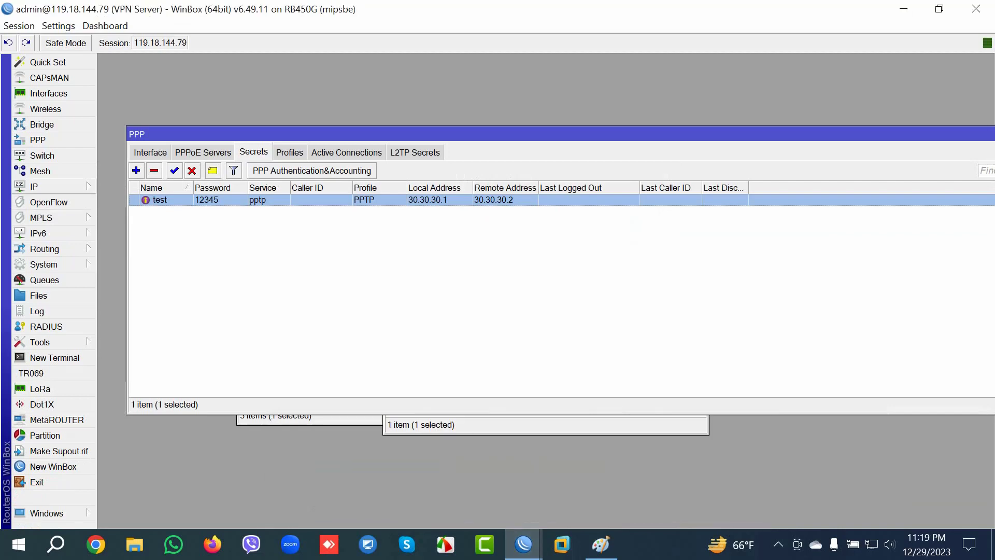
click(46, 187)
Step: Start a new firewall NAT rule on the VPN server with chain dstnat
click(119, 255)
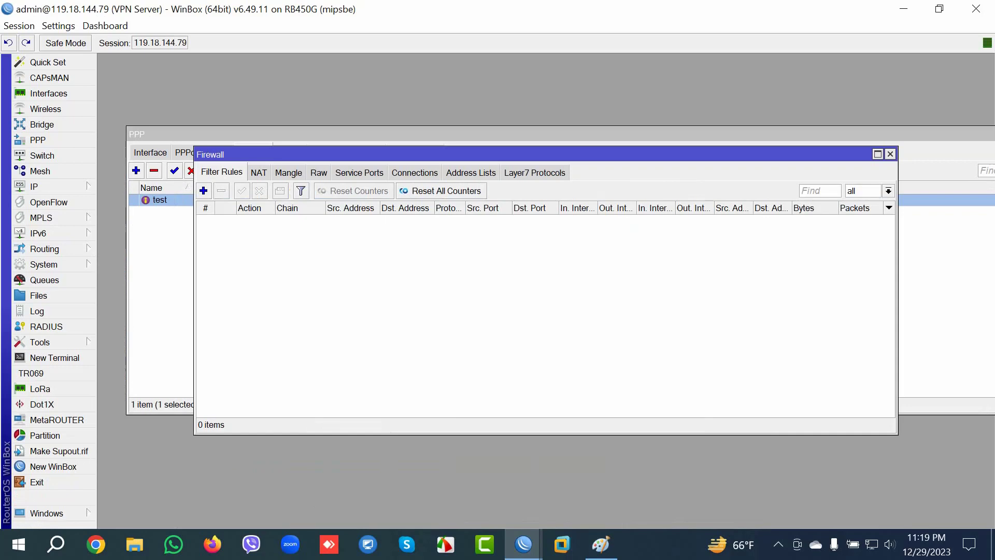
click(258, 172)
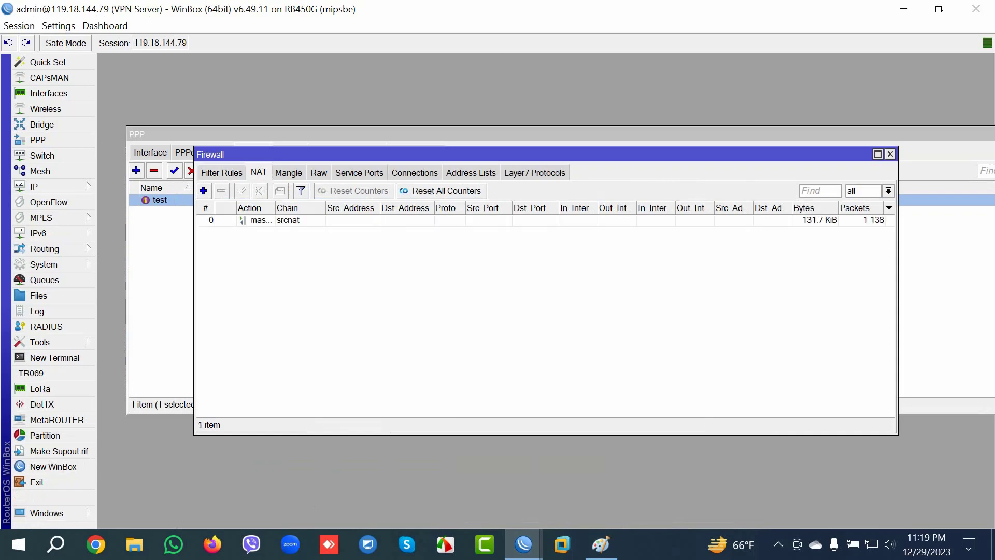
click(203, 191)
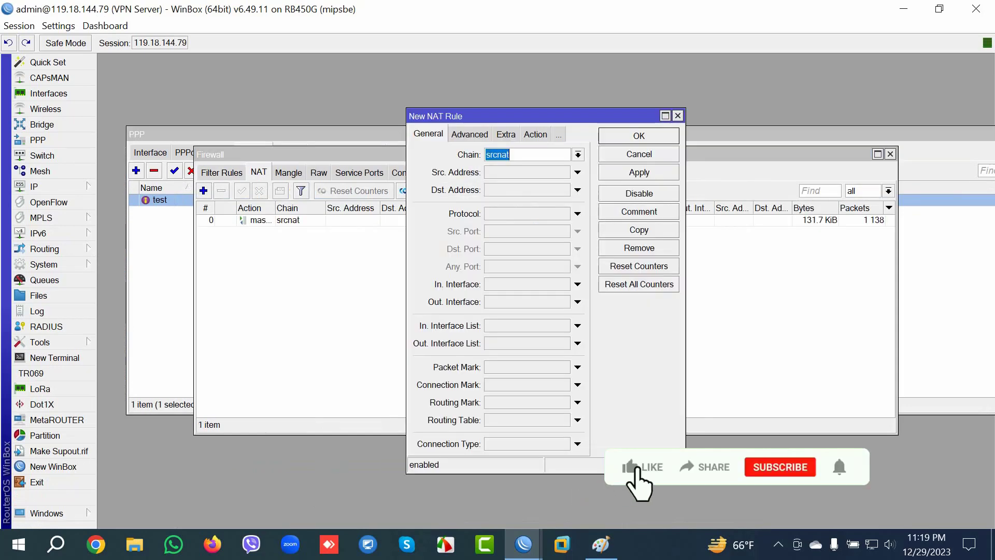
drag(518, 115, 391, 117)
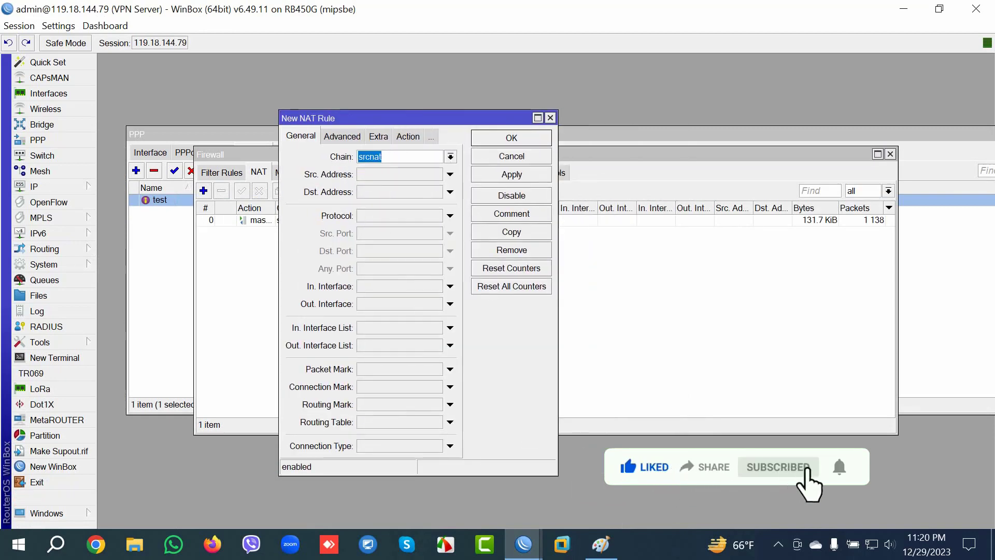
key(alt+Down)
key(Return)
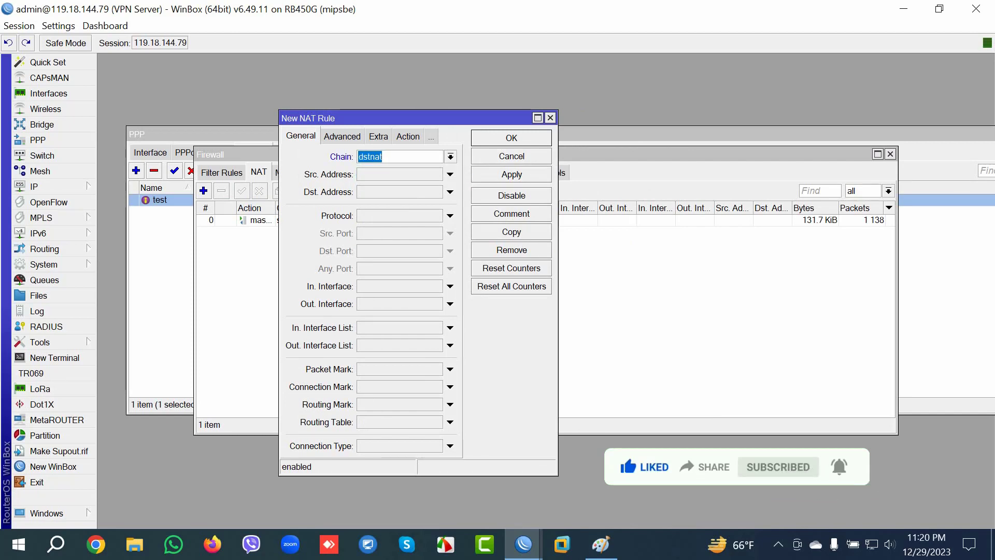
Step: Match destination 119.18.144.79, protocol tcp and destination port 1111 in the rule
click(450, 191)
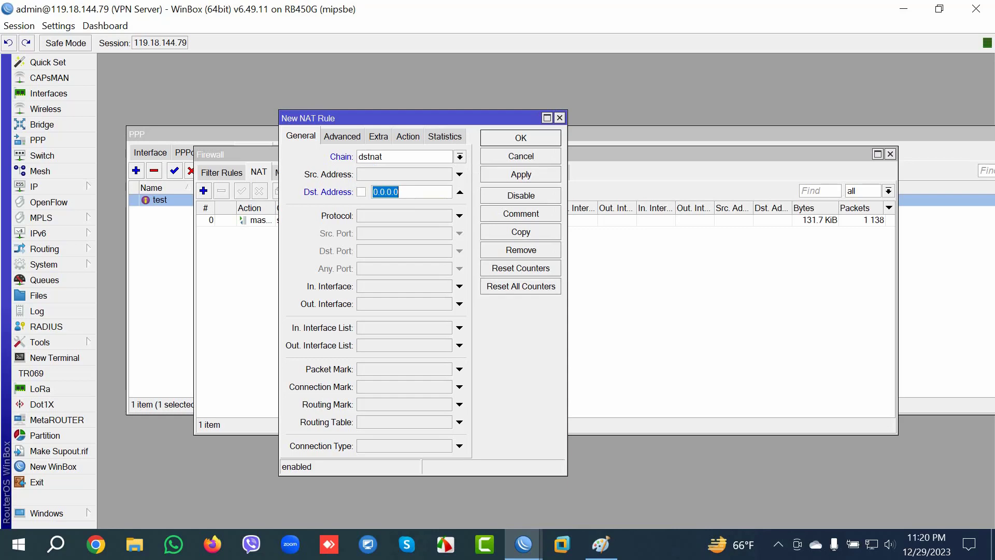
text(119.18.144.79)
click(460, 216)
click(459, 251)
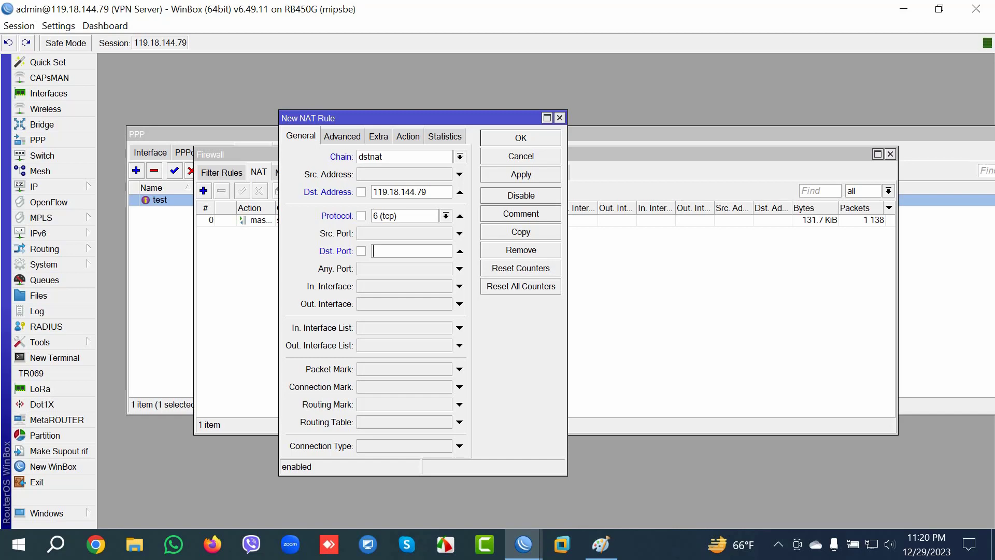
text(1111)
key(ctrl+a)
key(Right)
Step: Set the rule's action to dst-nat with To Address 30.30.30.2
click(408, 136)
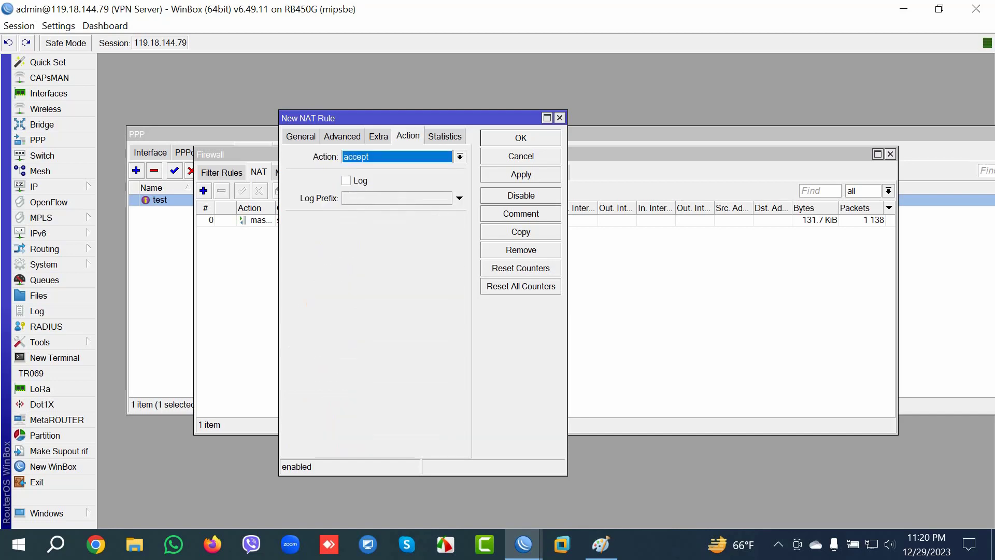
key(Down)
key(Down)
key(Down)
key(Down)
key(Return)
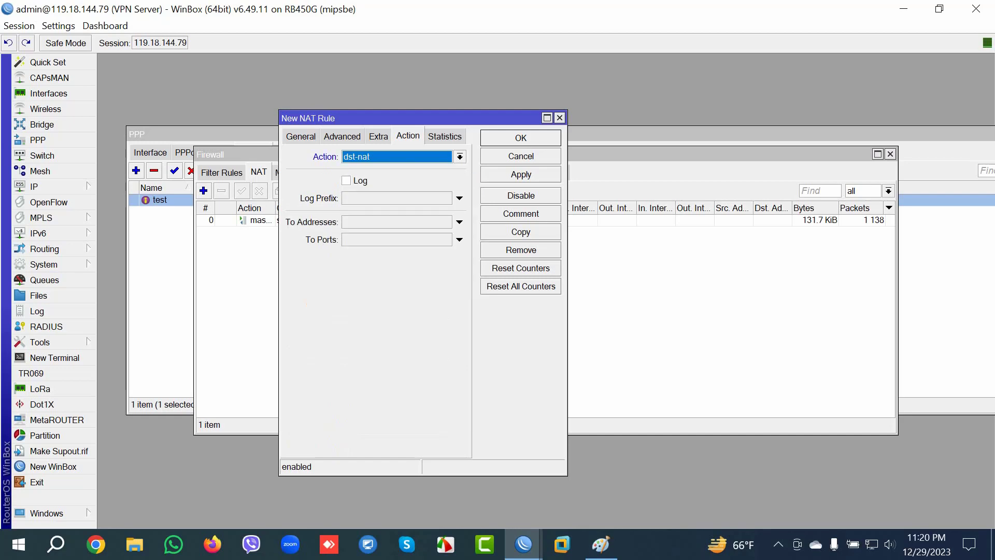
click(397, 222)
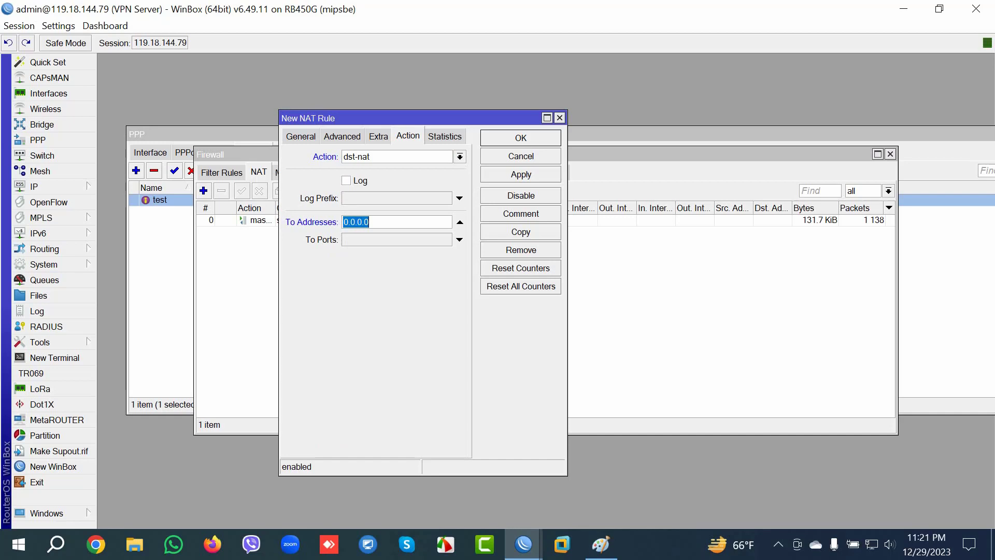
drag(363, 118, 400, 118)
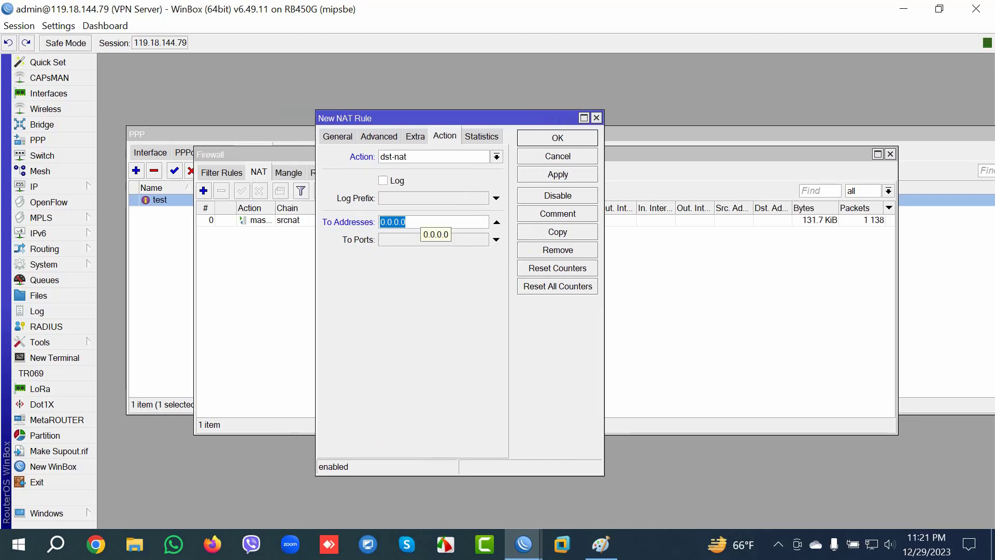
text(3)
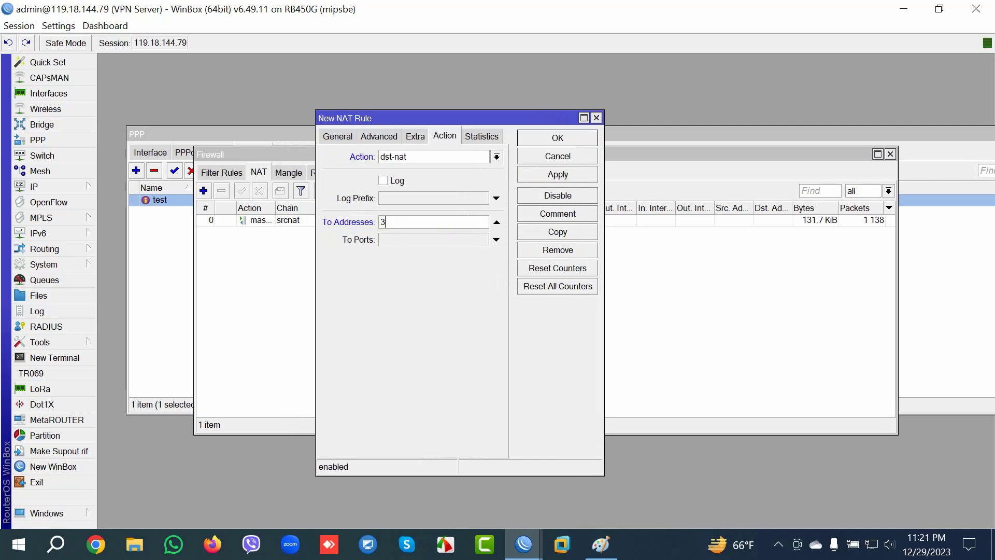
text(0.30.30.2)
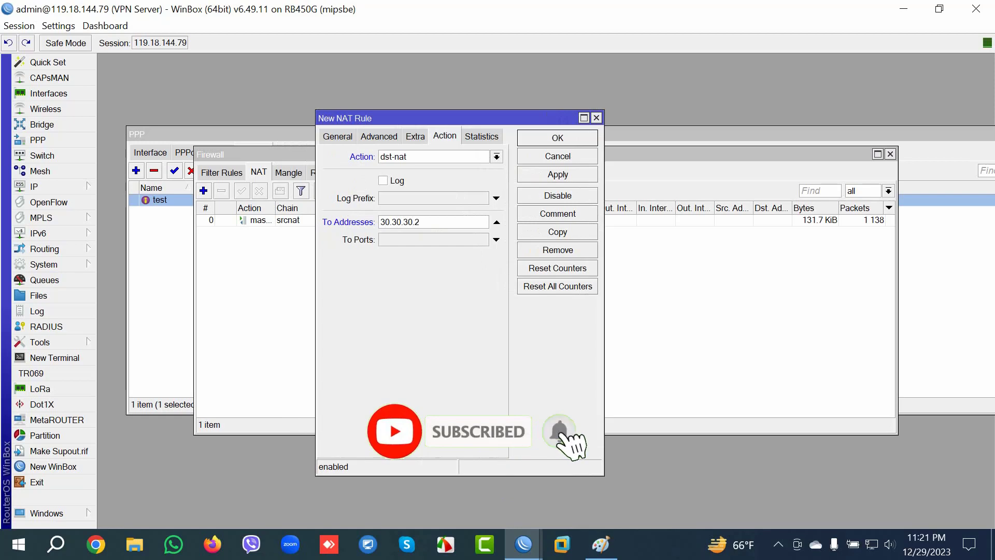
Step: Set To Ports 8291 and save the port-forwarding rule
click(496, 239)
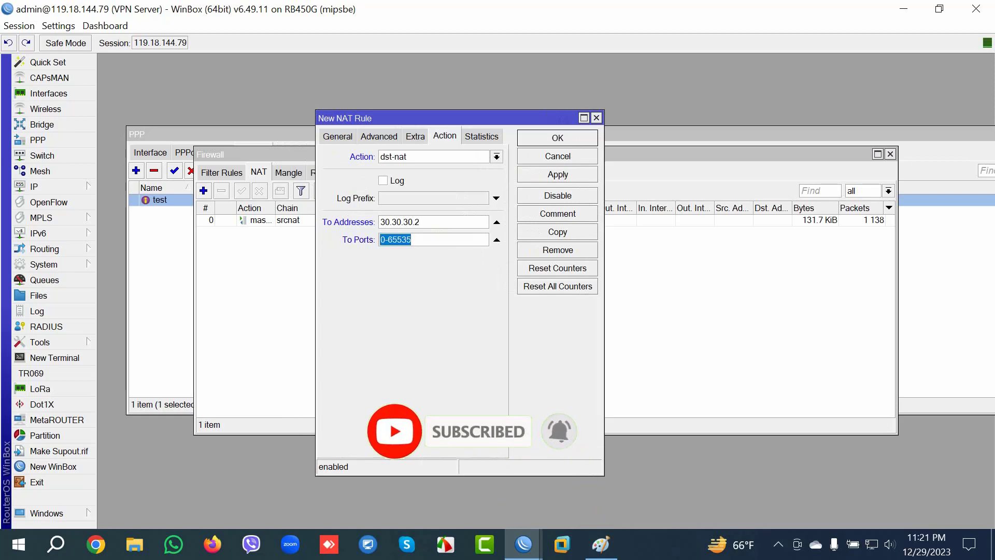
click(417, 222)
drag(417, 221, 380, 222)
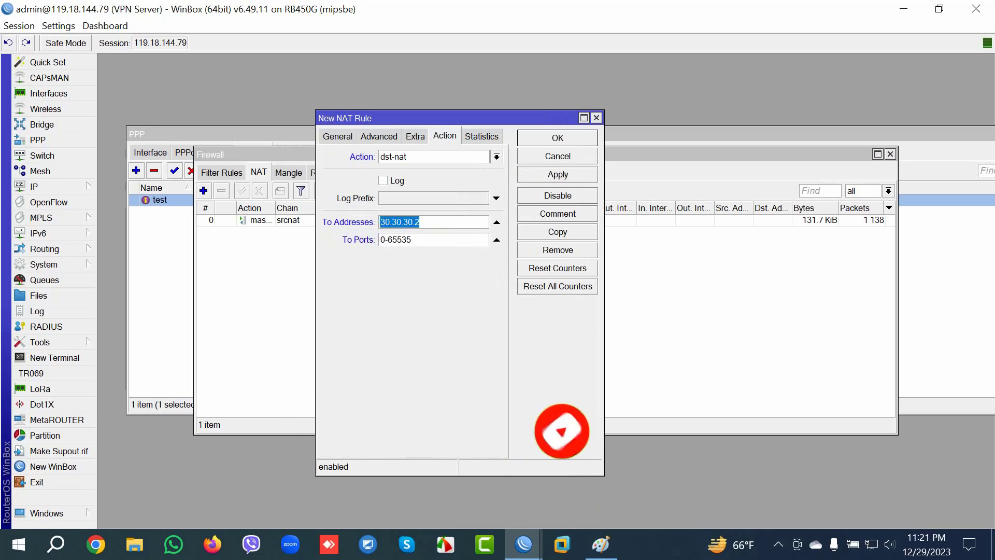
key(Tab)
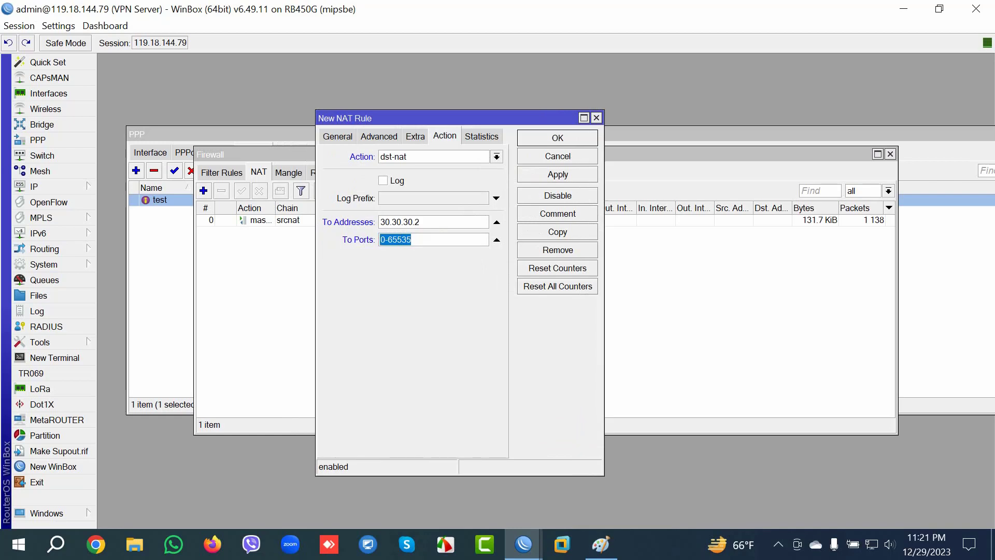
text(8291)
key(ctrl+a)
click(557, 174)
key(Return)
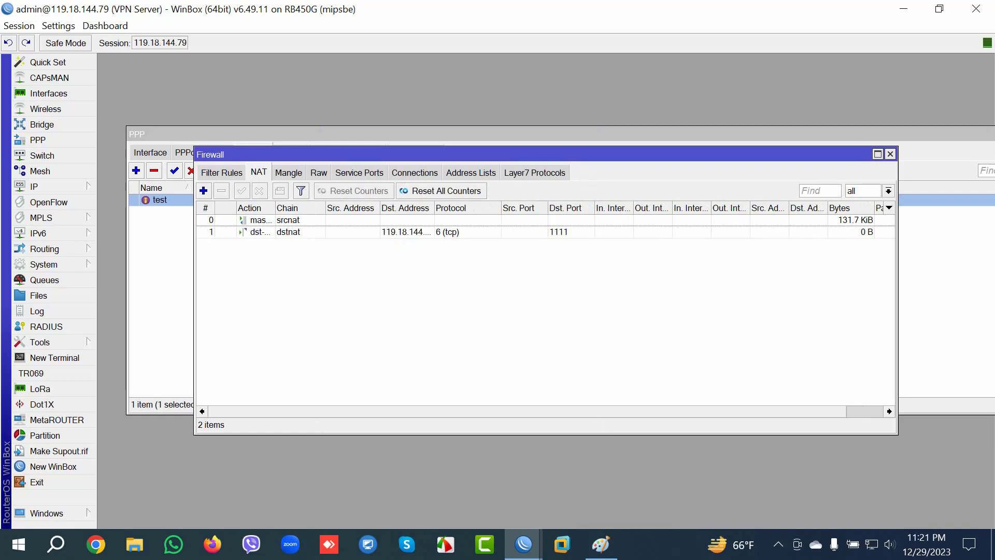
Step: Select the new dstnat rule, glance at the remote router session, then launch another WinBox login window
click(404, 232)
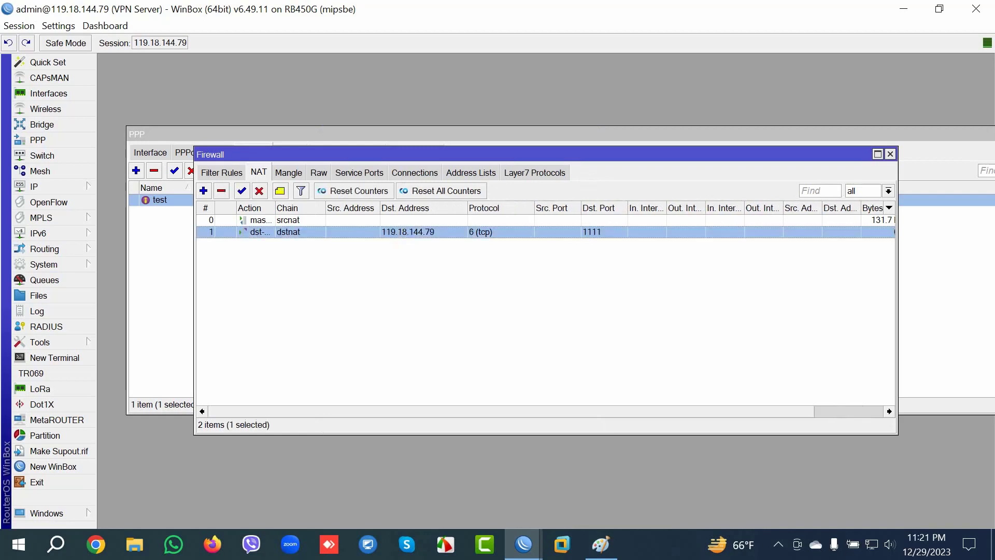
mouse_move(524, 544)
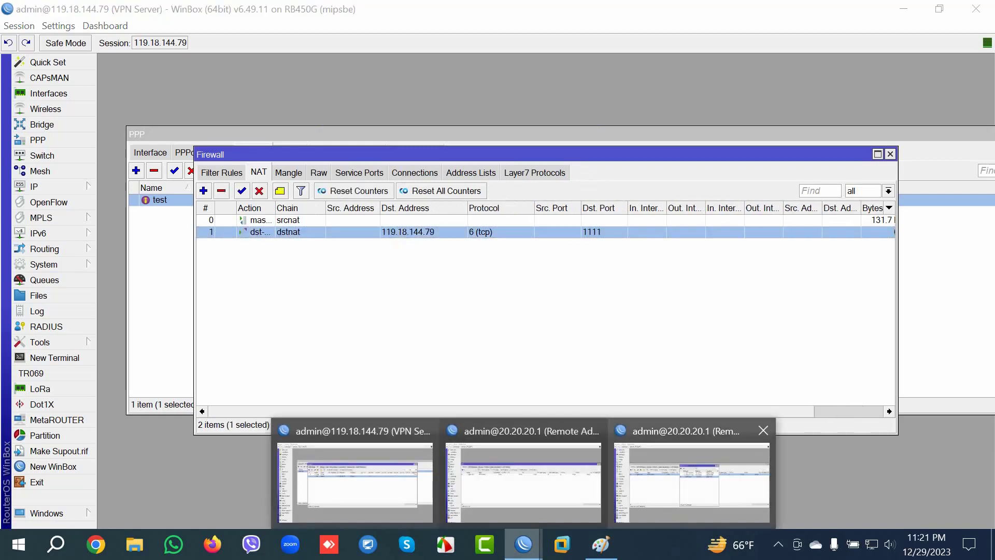
click(524, 477)
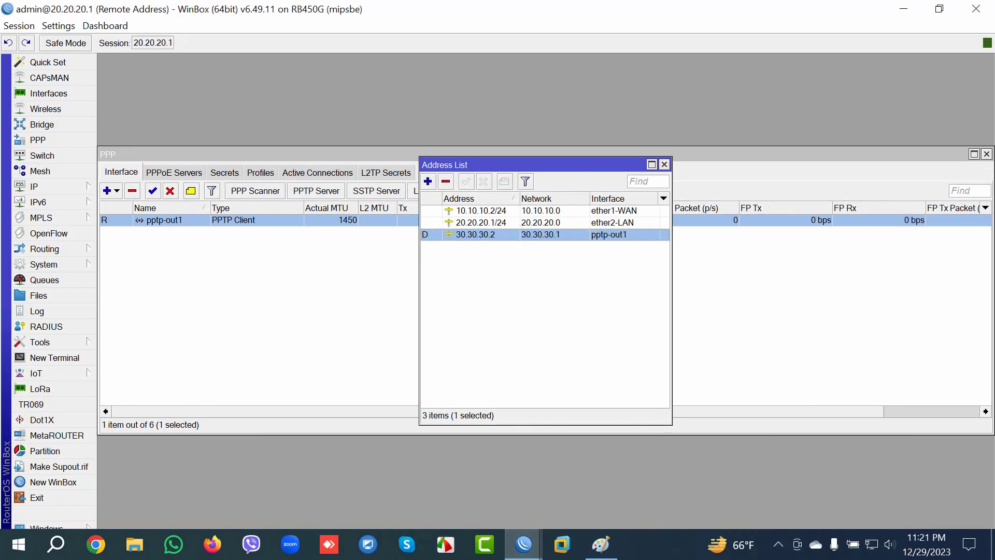
mouse_move(523, 544)
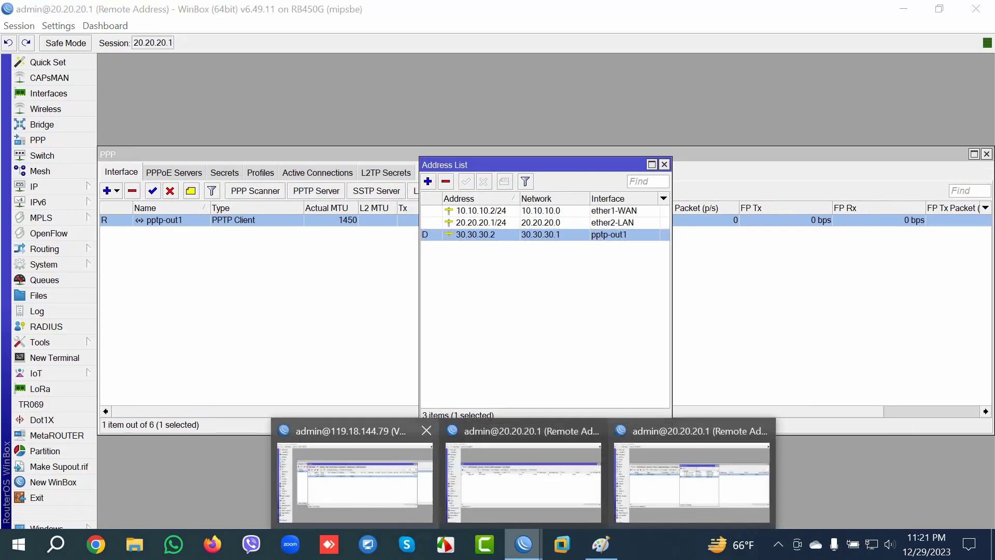
click(363, 477)
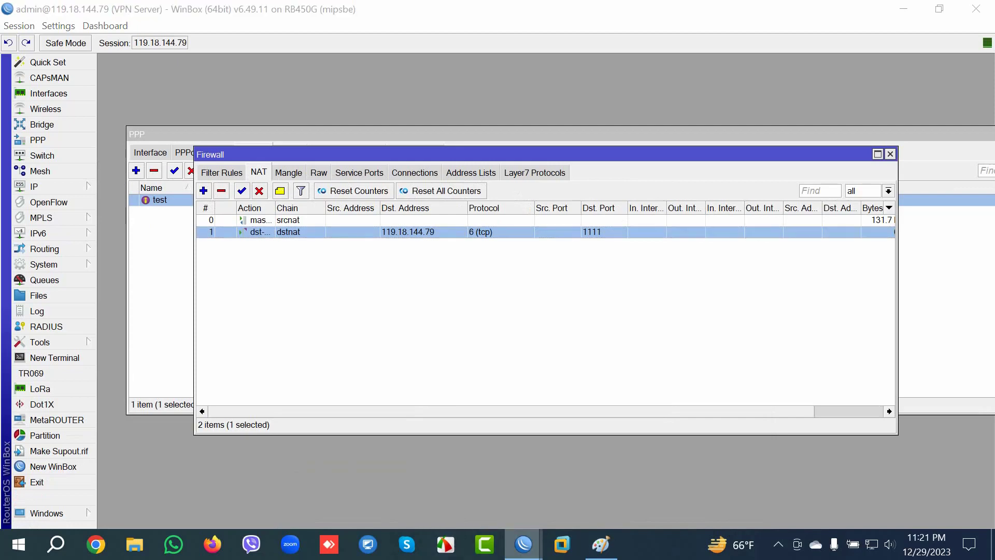
right_click(523, 544)
click(470, 460)
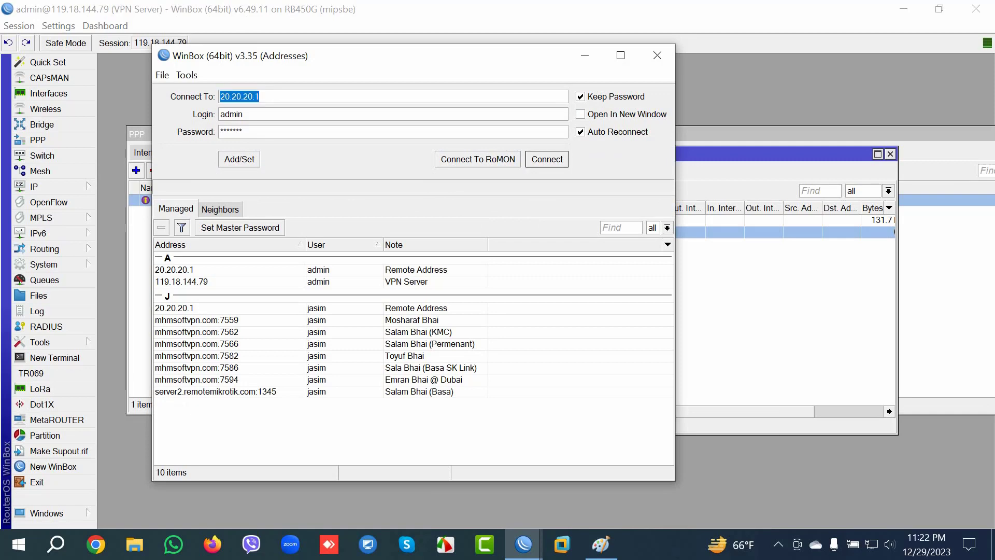
Step: Enter the VPN server's public address 119.18.144.79 as the connection target
text(119.18)
text(.144.79)
key(Return)
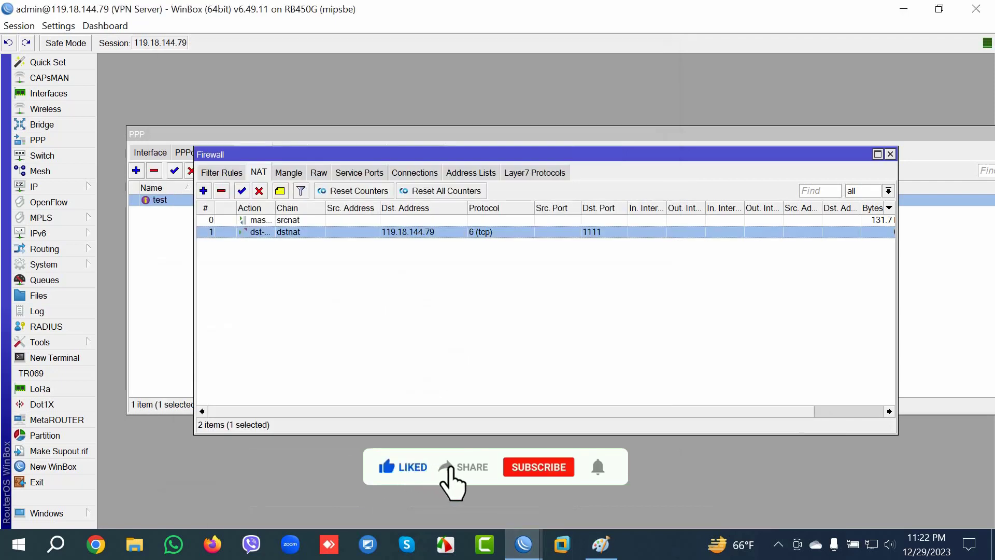
Step: Reopen the dst-nat rule to review forwarding to 30.30.30.2:8291 and TCP port 1111
key(Return)
key(Tab)
key(Tab)
key(Tab)
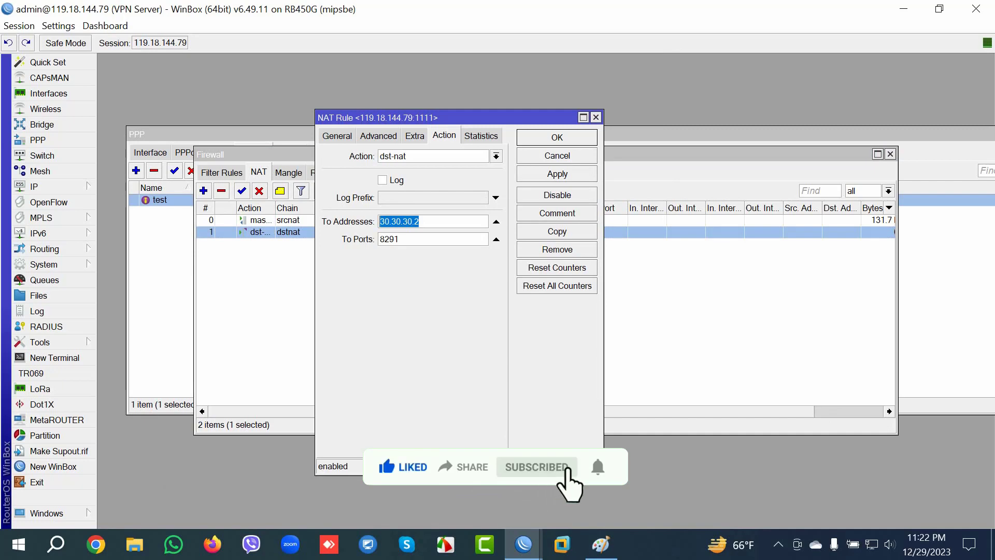
key(ctrl+Tab)
key(Tab)
key(Tab)
key(Tab)
key(Tab)
key(Tab)
key(Tab)
key(Tab)
key(Tab)
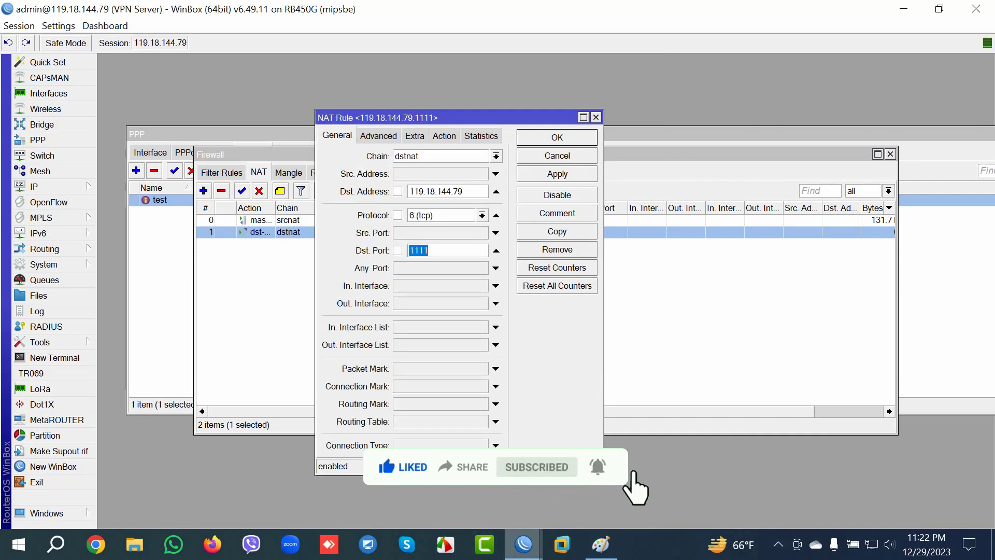
mouse_move(523, 544)
click(778, 476)
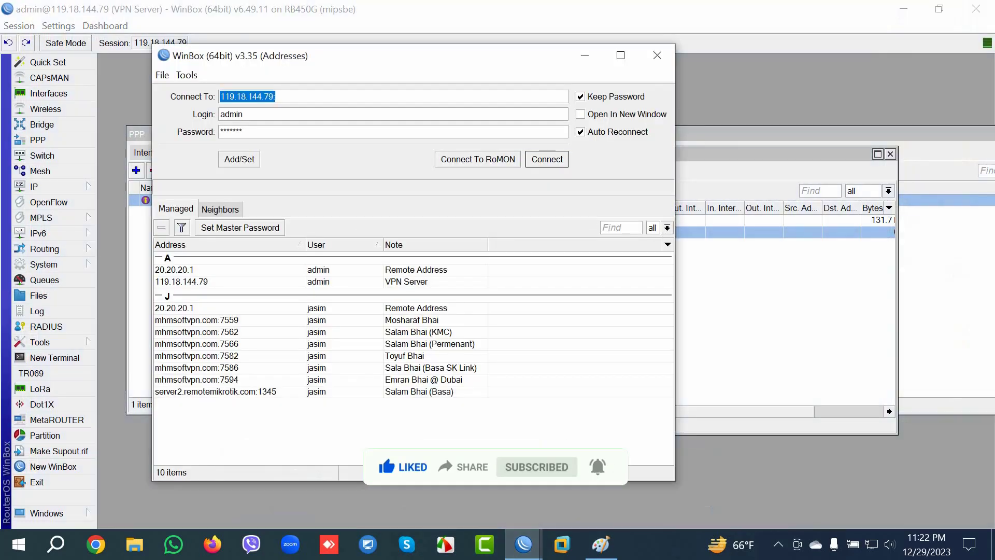
click(276, 96)
text(1111)
key(Return)
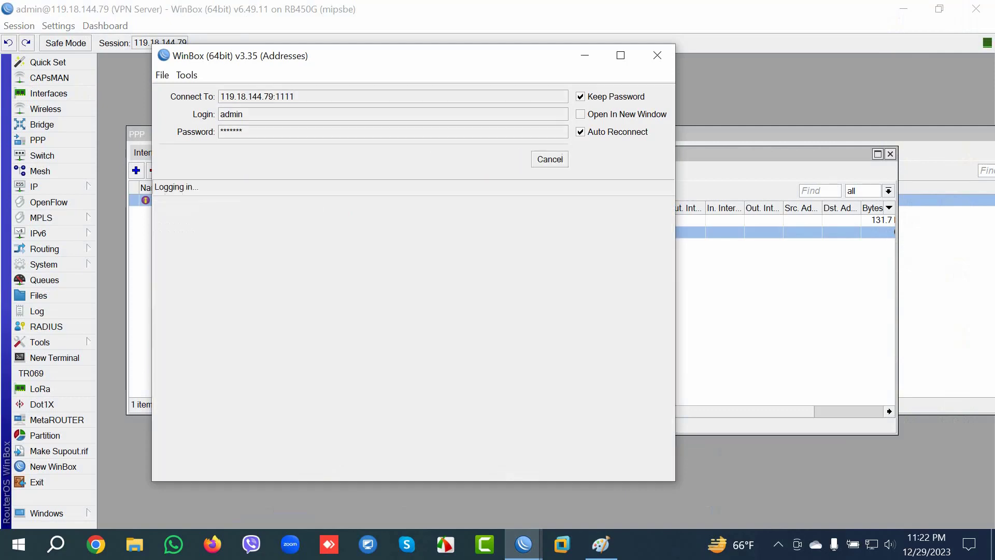
click(505, 55)
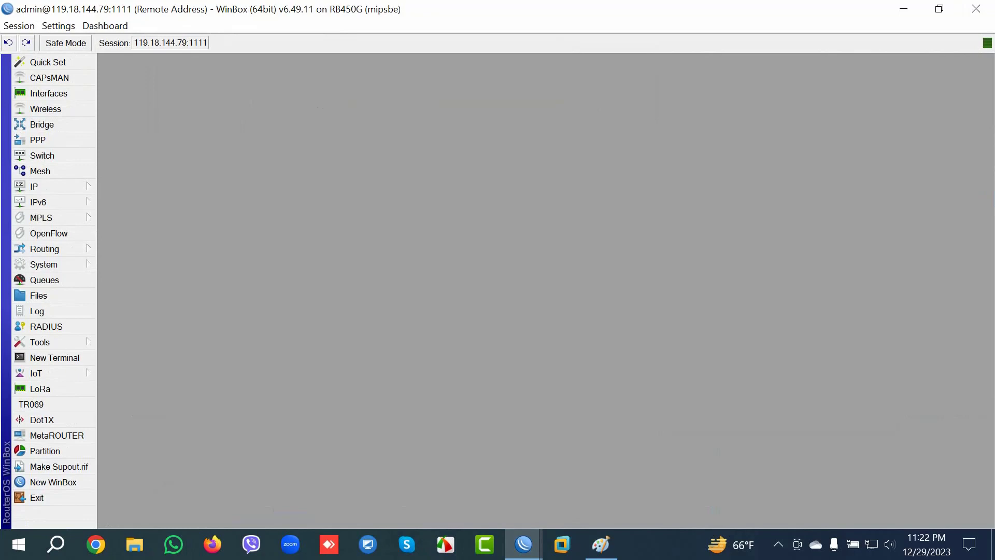
Step: List the remote router's IP addresses, widen the window, and select 10.10.10.2, 20.20.20.1 and 30.30.30.2
click(52, 186)
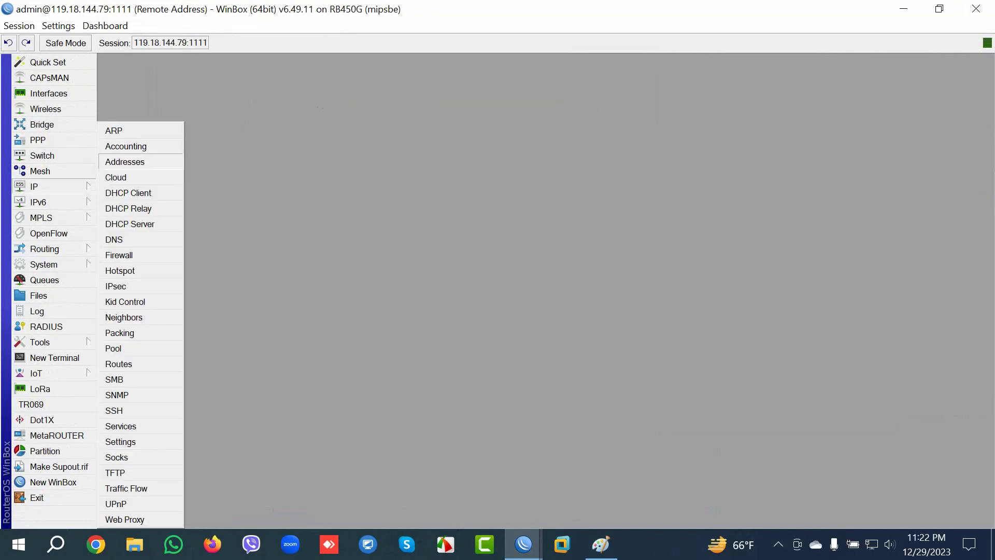
click(135, 160)
drag(419, 290, 273, 290)
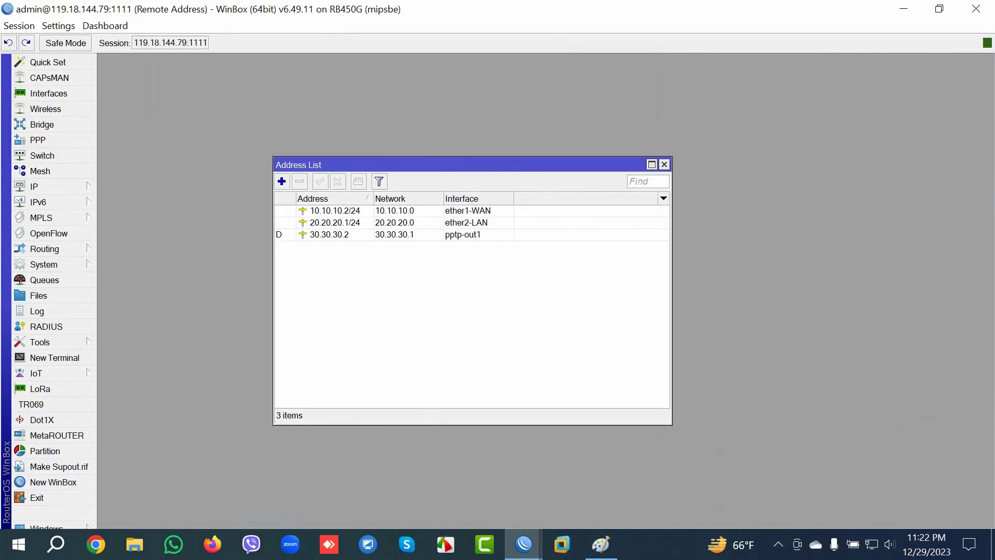
click(334, 210)
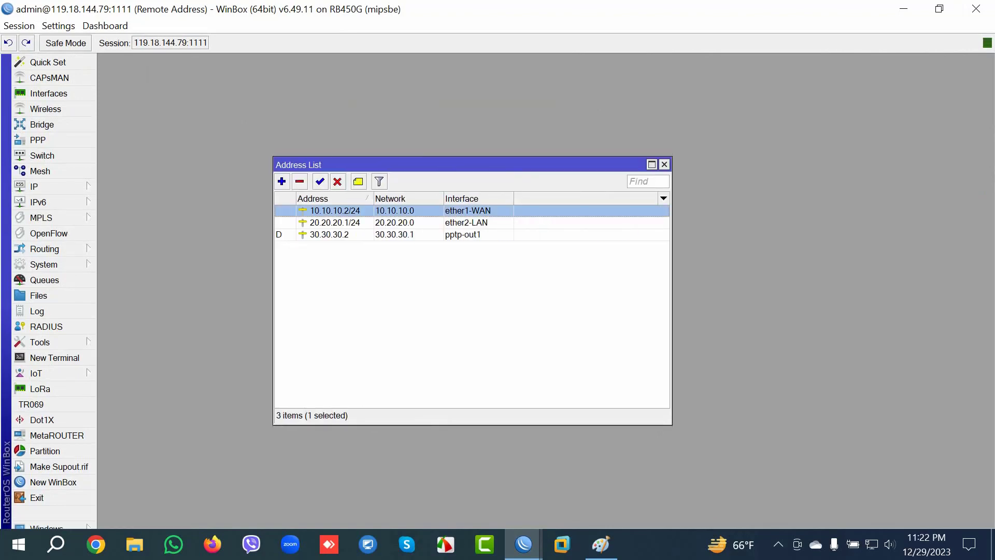
click(335, 223)
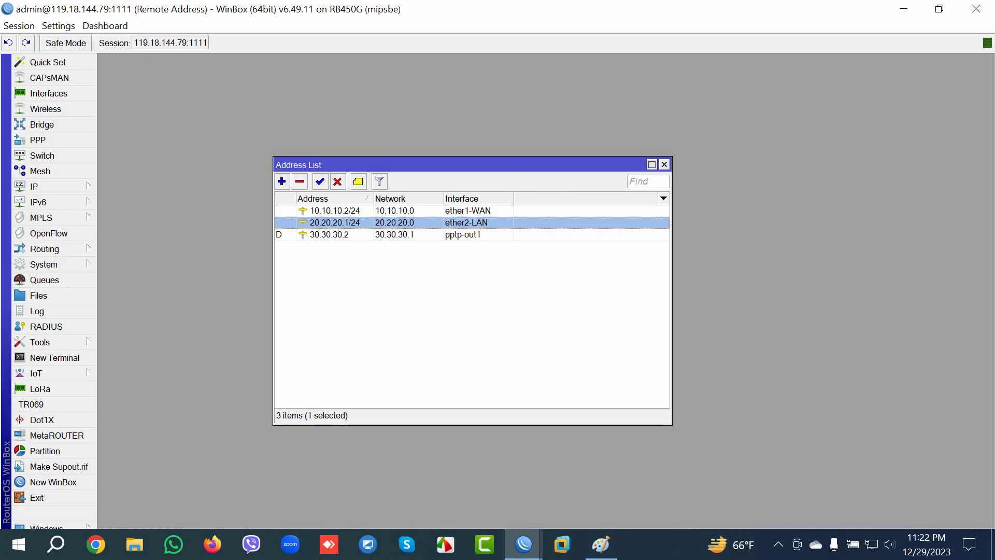
click(329, 234)
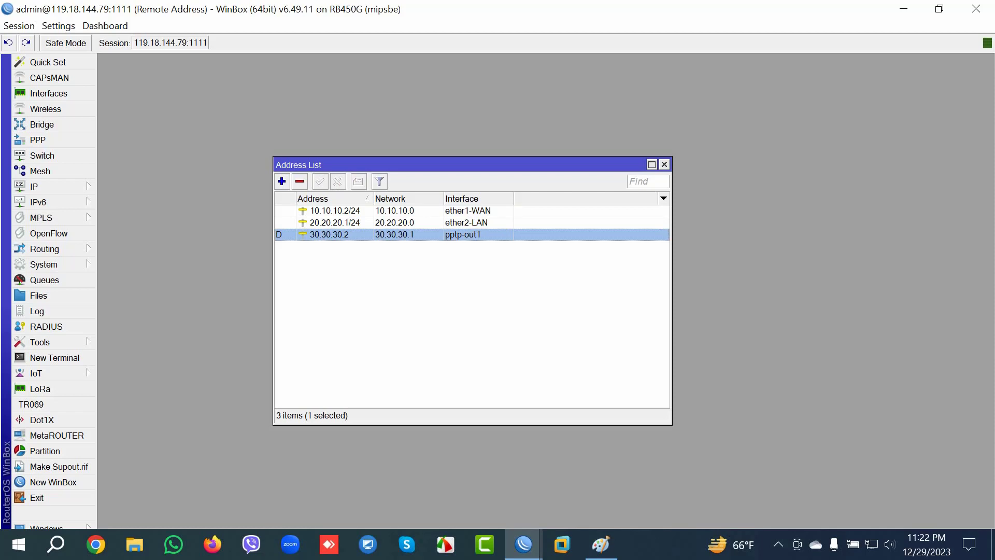
Step: Return to the VPN server session and close its NAT rule dialog
mouse_move(523, 544)
click(271, 480)
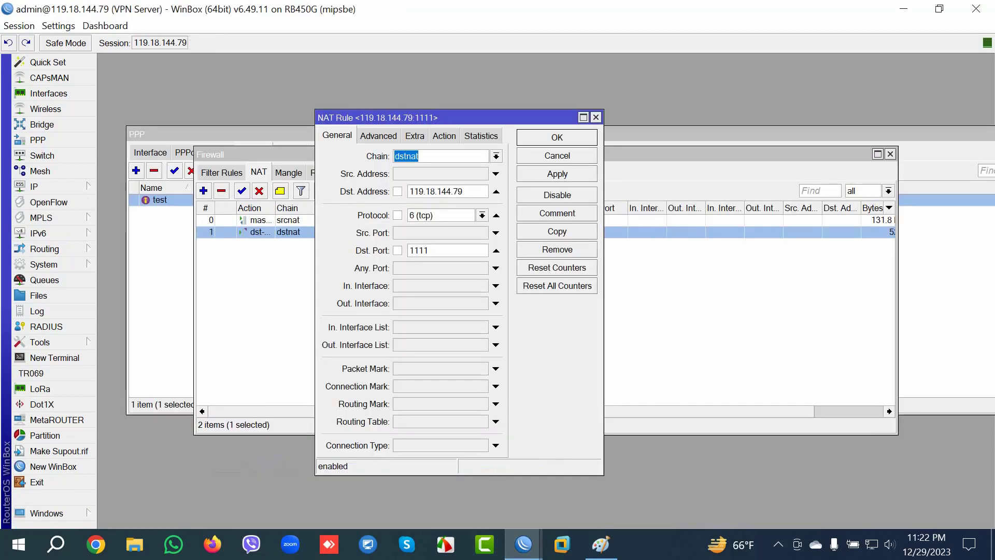
key(Return)
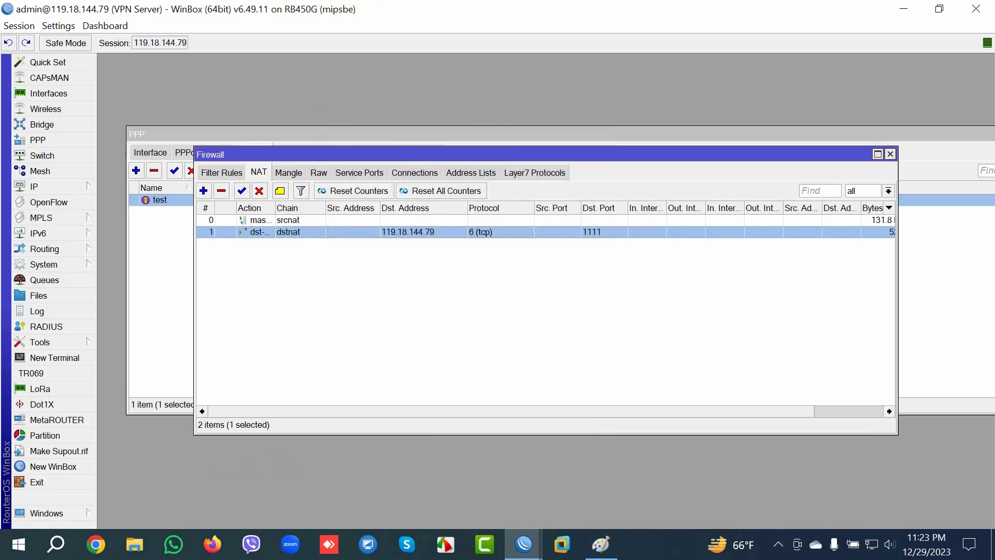
Step: Show the VPN server's IP addresses, select tunnel address 30.30.30.1, then return to the remote router
click(38, 140)
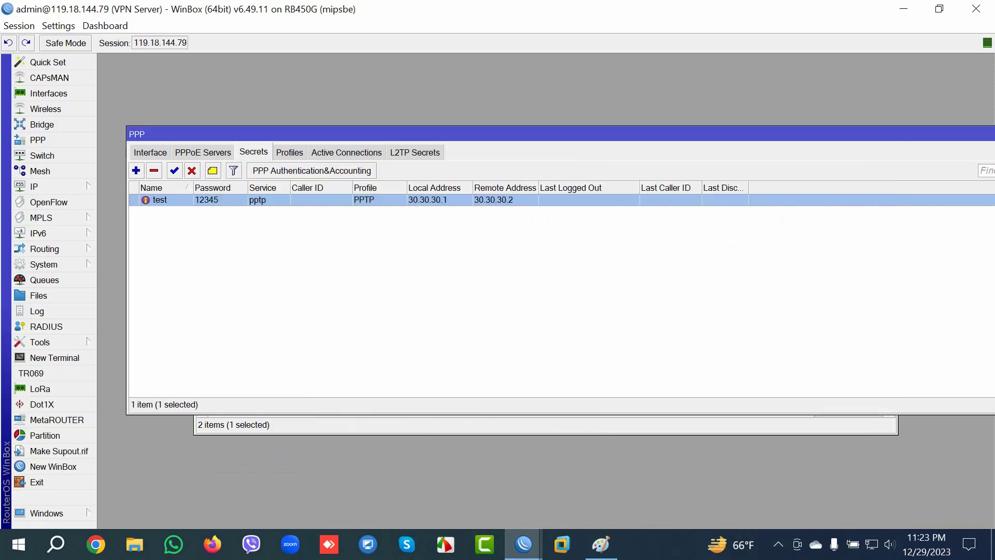
click(39, 187)
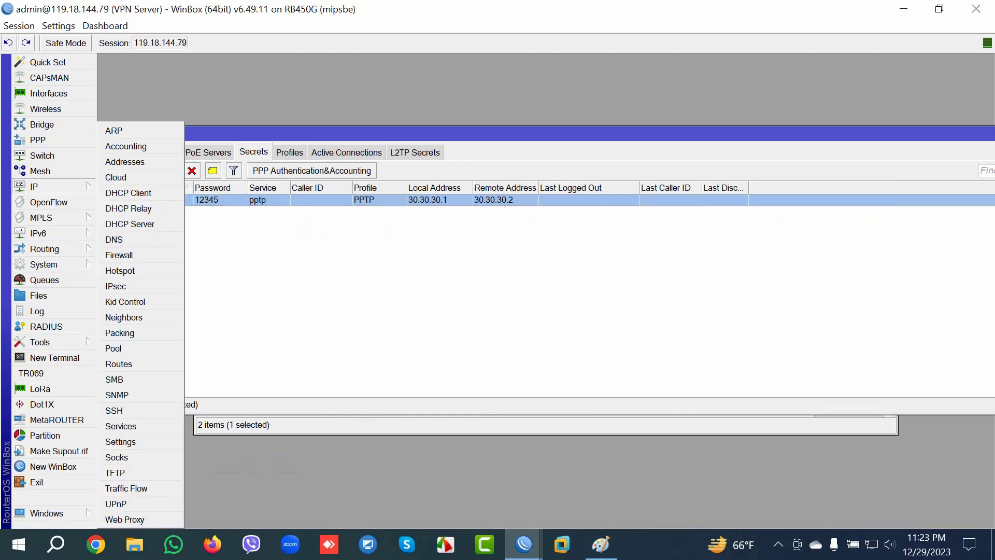
click(133, 161)
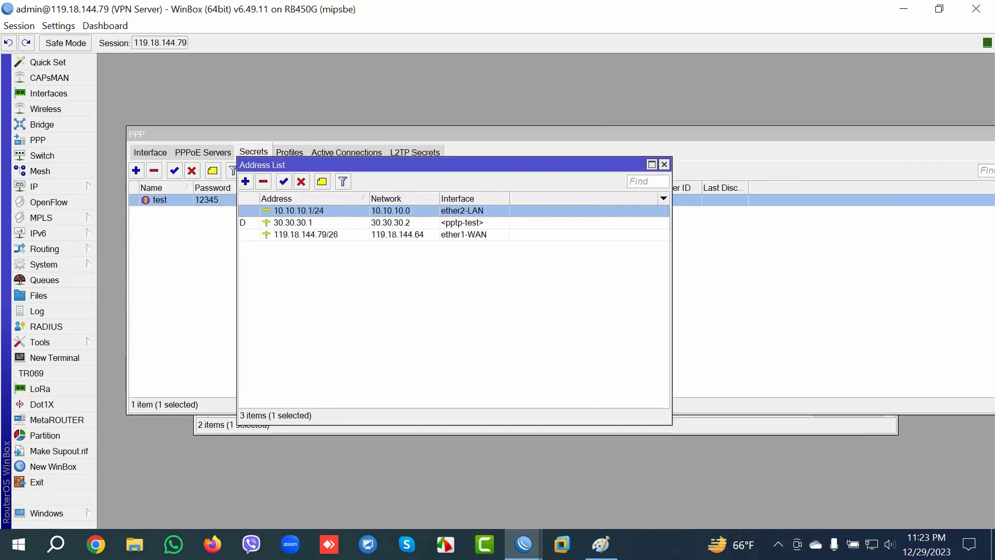
click(311, 222)
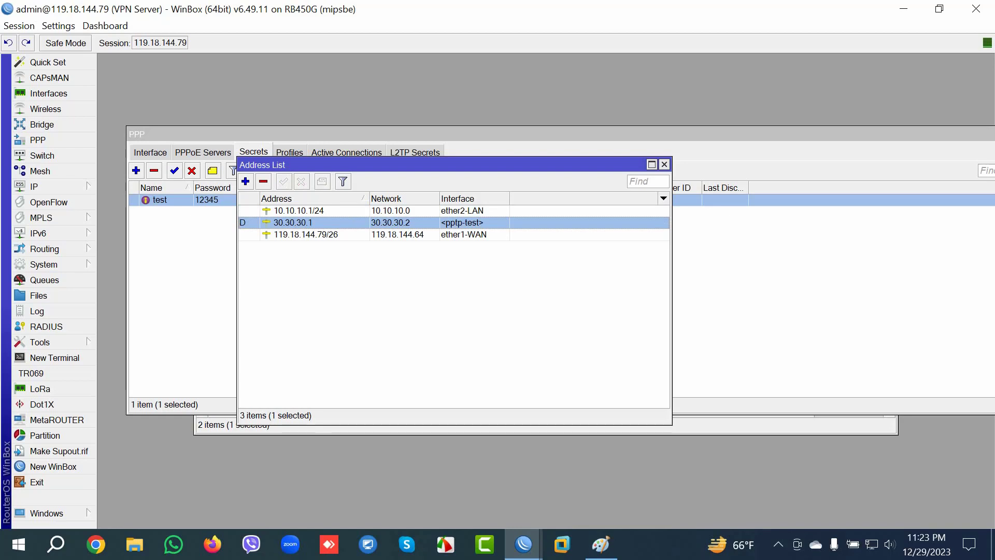
mouse_move(523, 544)
click(444, 469)
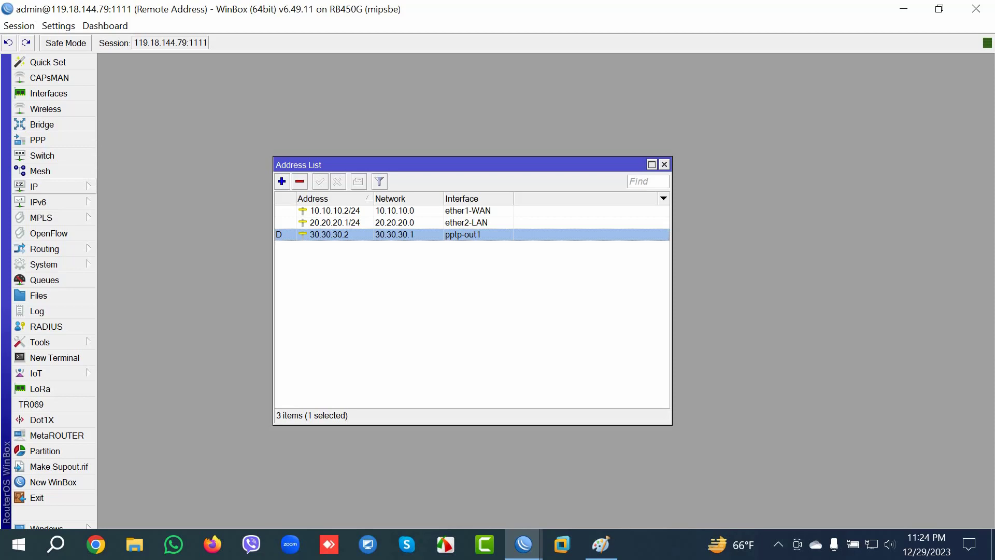
Step: Check the remote router's firewall NAT rules, which hold only masquerade, then return to the VPN server
click(34, 186)
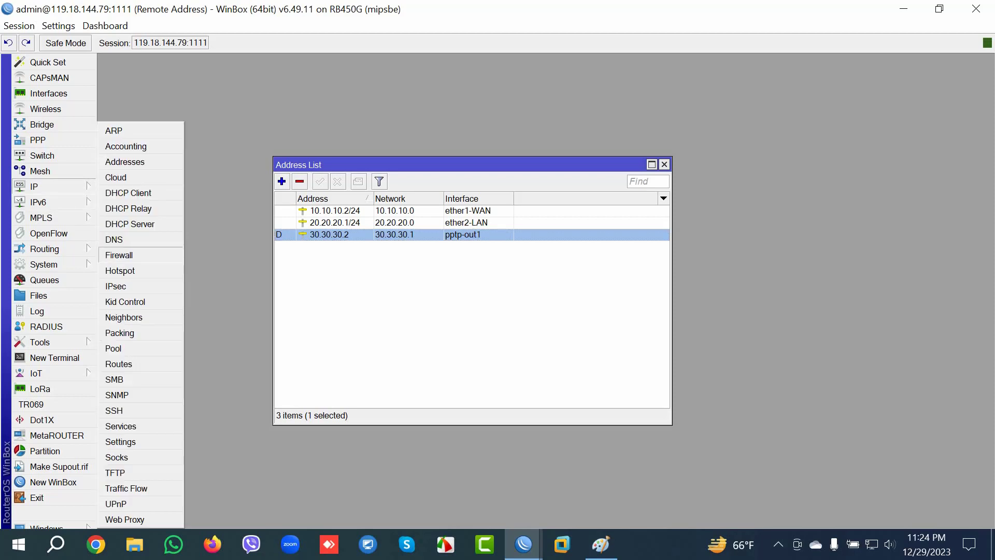
click(119, 254)
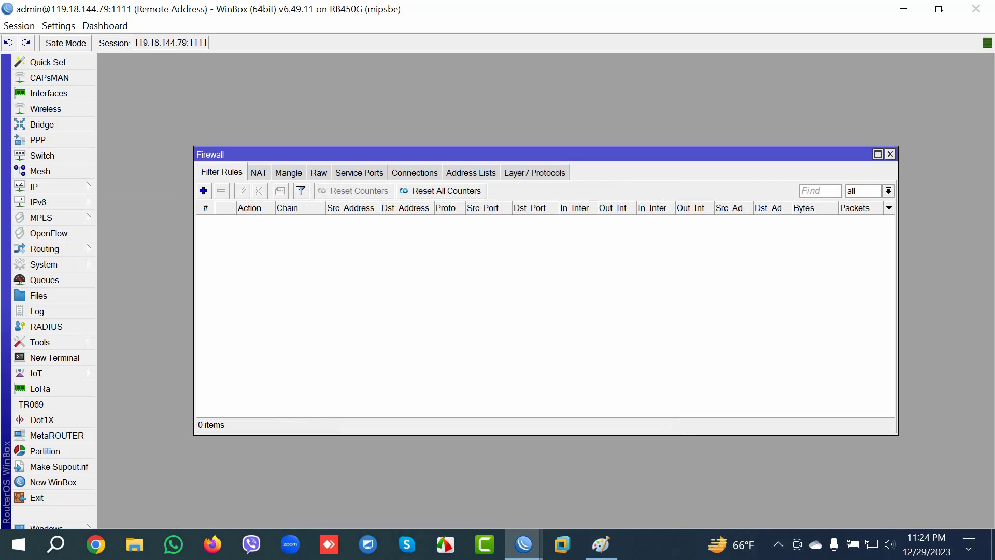
click(259, 173)
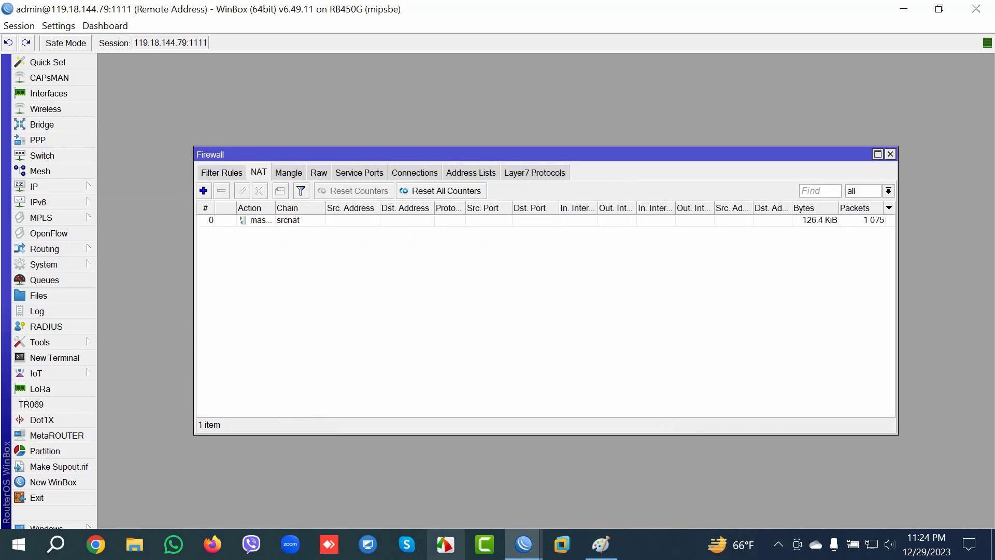
mouse_move(524, 544)
click(269, 482)
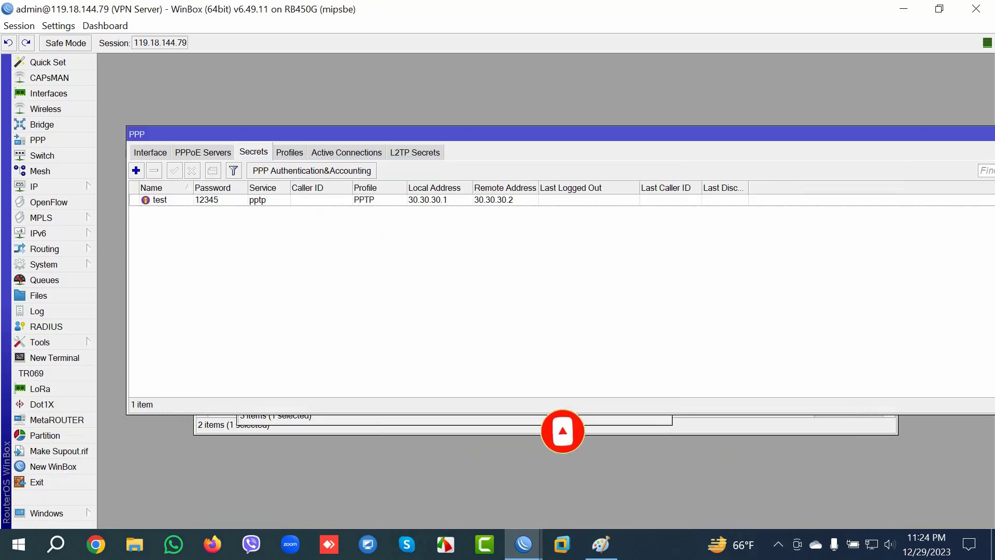
Step: Open the VPN server's firewall NAT, confirm the api service uses port 8728, and start a new NAT rule
click(52, 187)
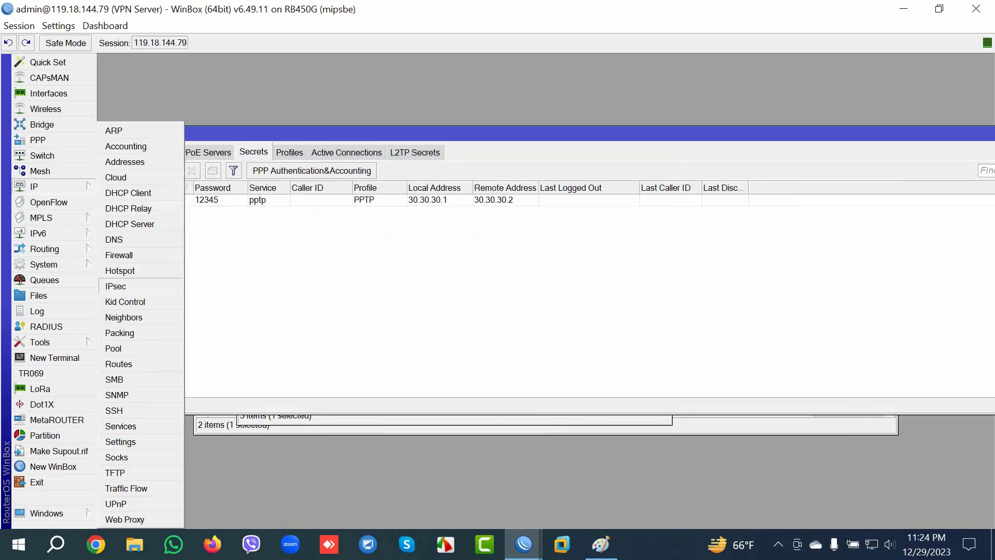
click(119, 254)
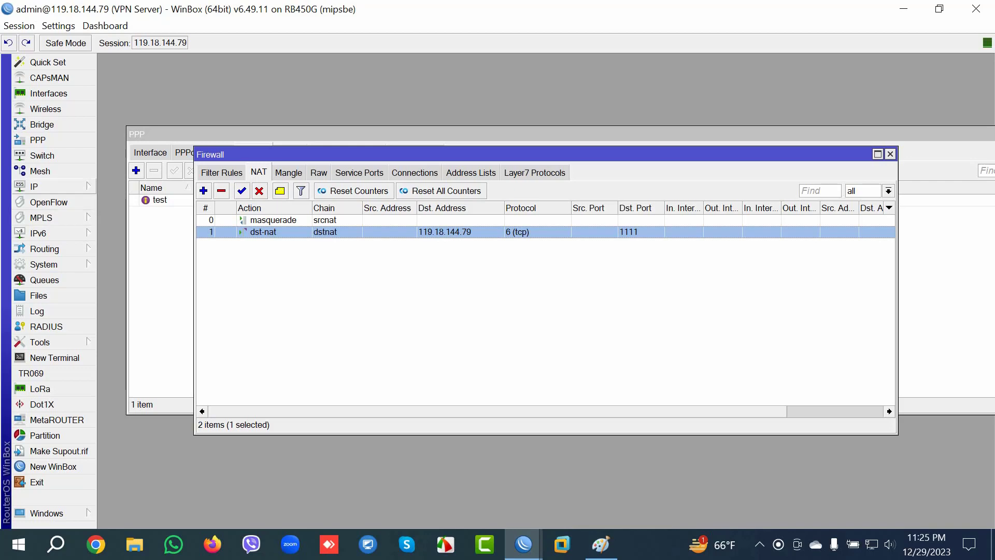
click(33, 187)
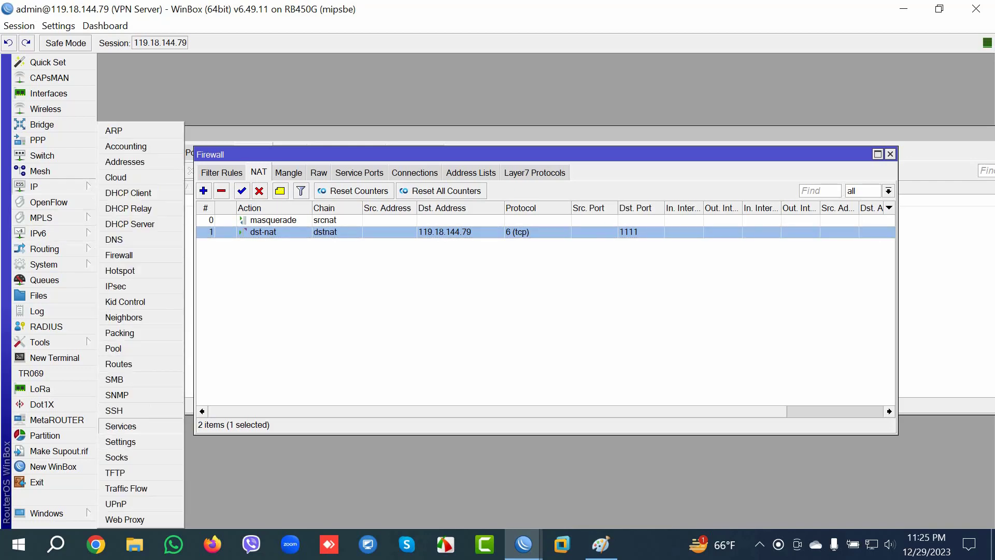
click(121, 426)
click(392, 210)
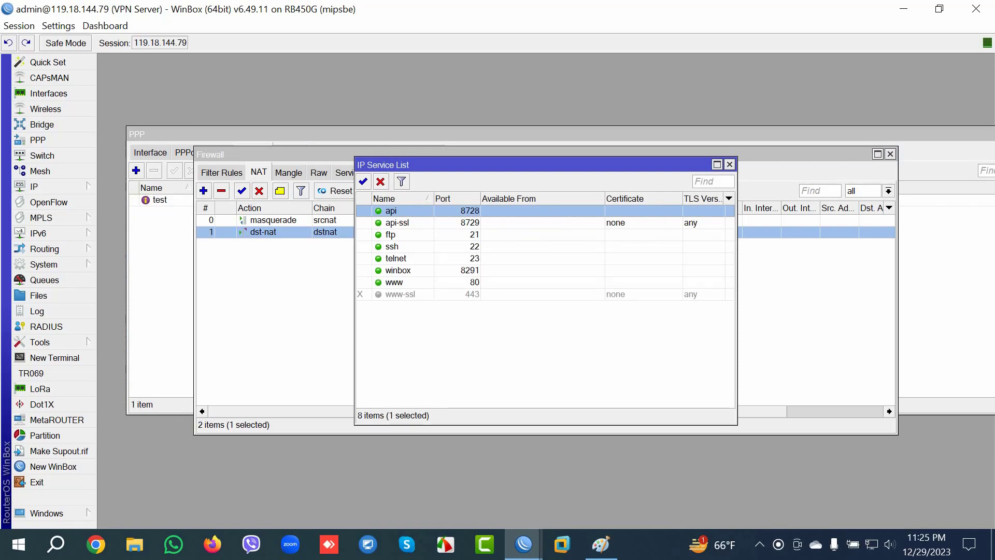
click(544, 311)
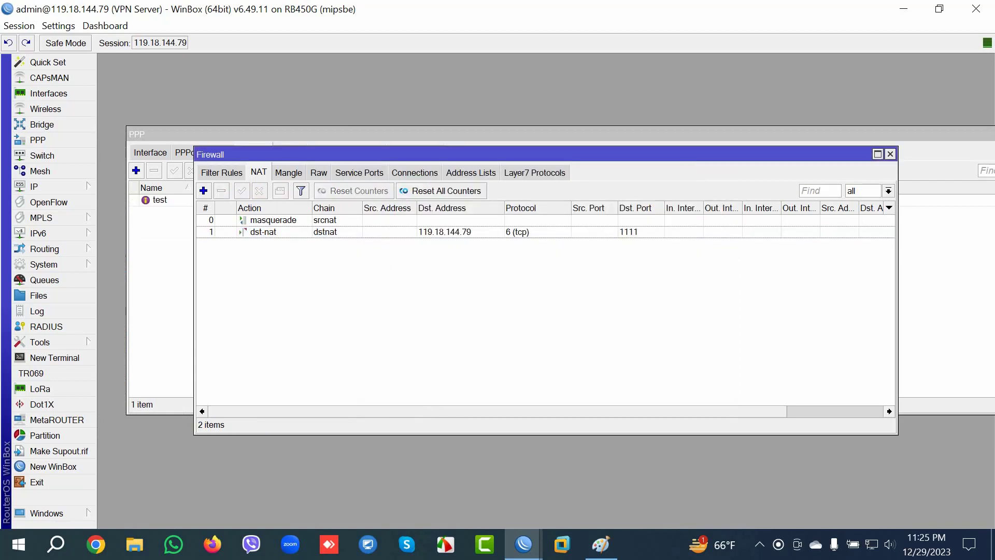
key(Insert)
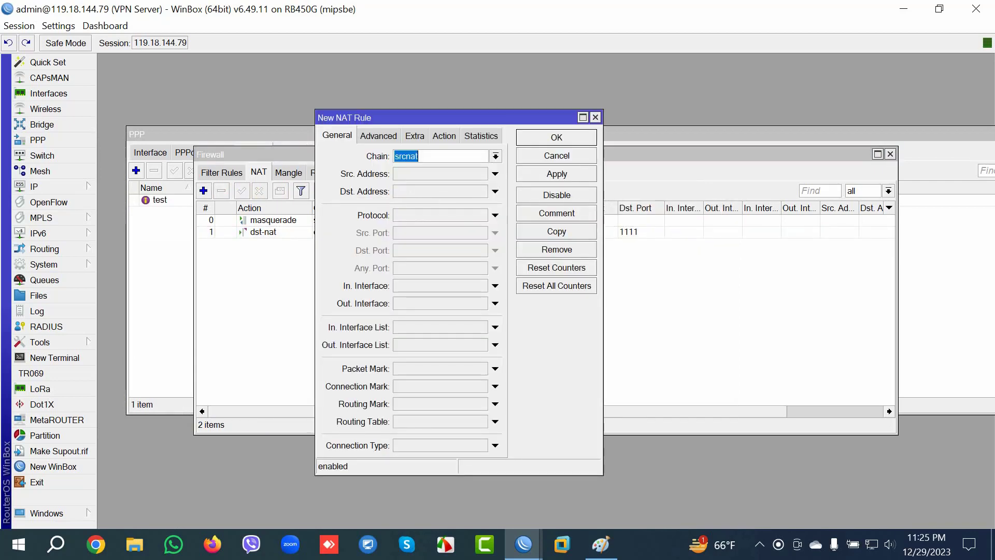
Step: Add destination address, TCP protocol and destination port 2222 conditions to the new rule
click(494, 191)
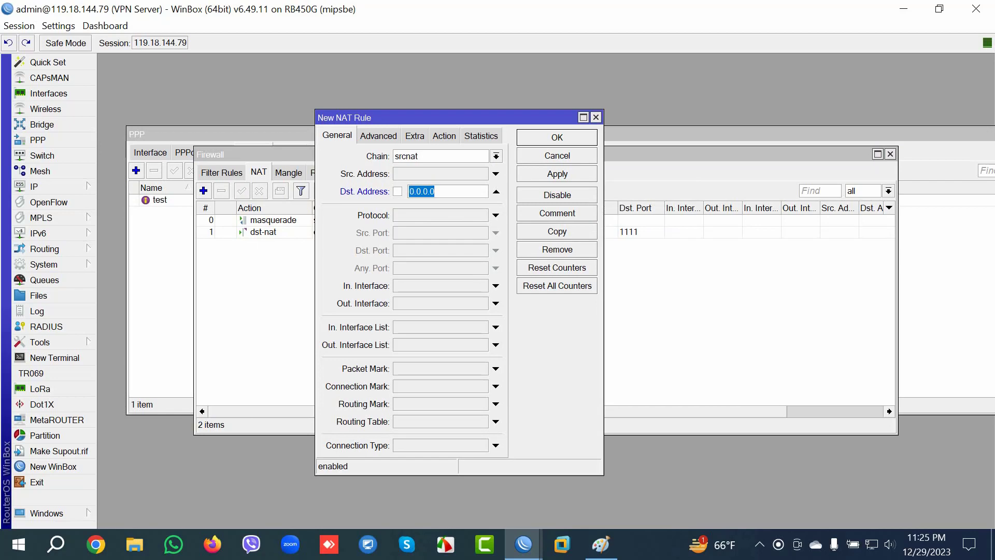
click(495, 215)
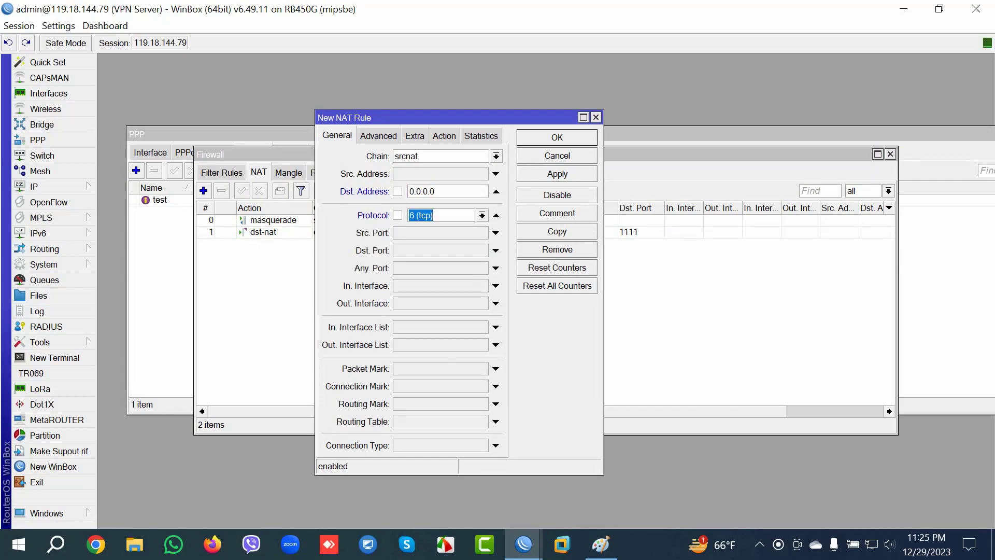
click(496, 250)
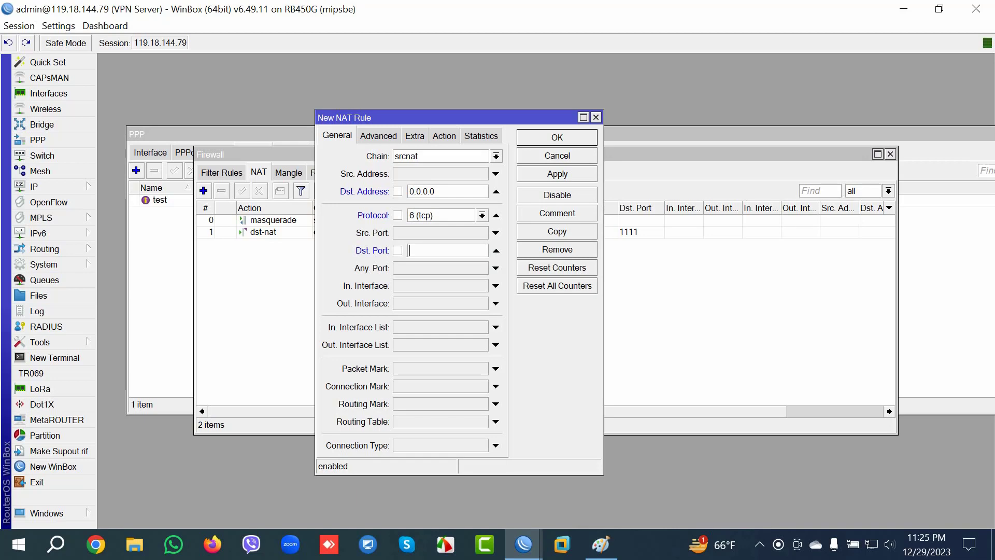
text(2222)
Step: Change the new rule's chain to dstnat
click(444, 136)
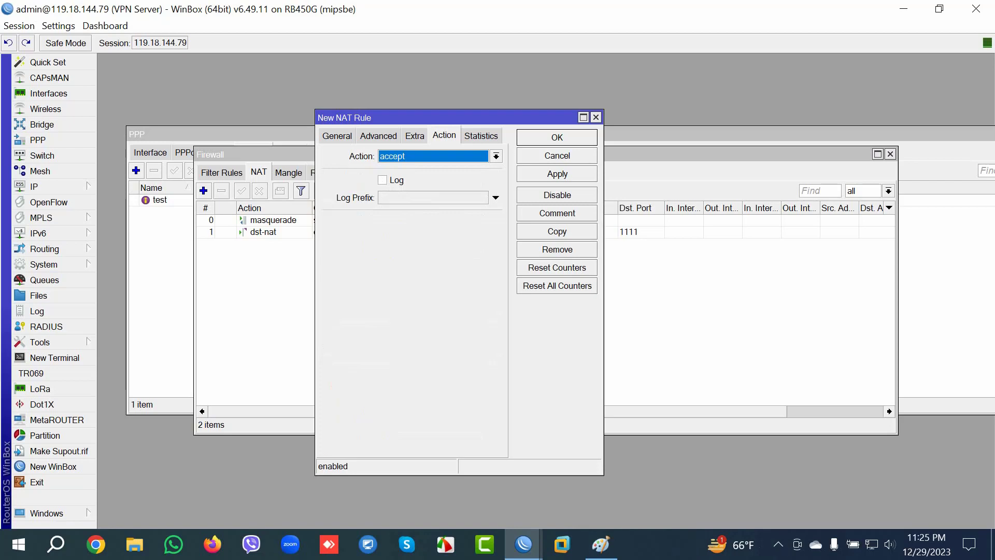
click(337, 135)
key(Down)
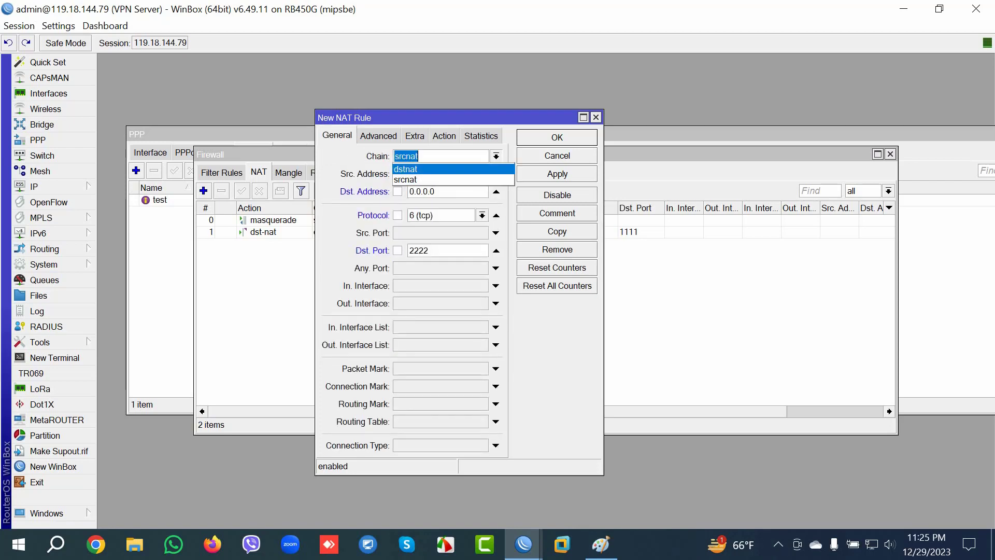
key(Return)
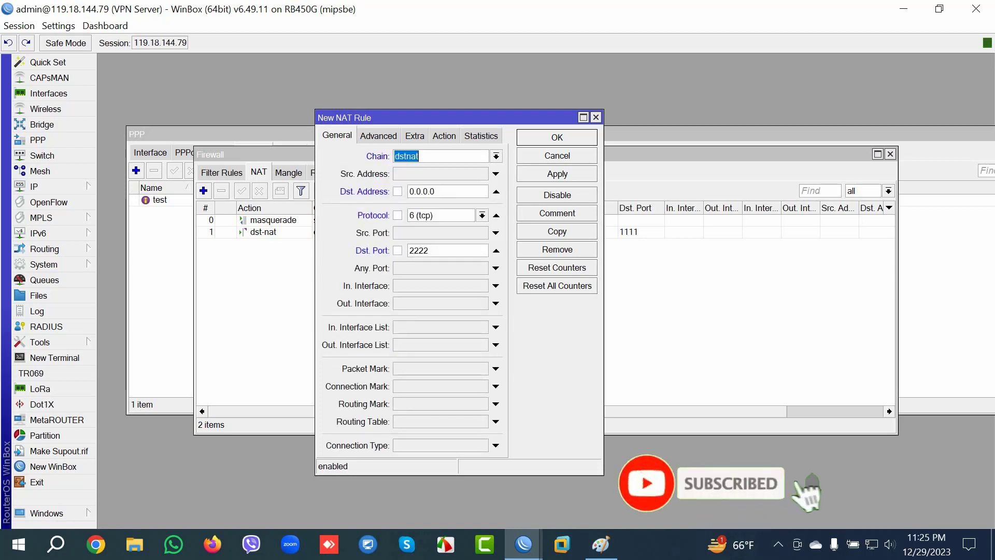
Step: Set the rule's action to dst-nat with To Addresses 30.30.30.2
key(ctrl+Tab)
key(ctrl+Tab)
key(ctrl+Tab)
key(alt+Down)
key(Down)
key(Down)
key(Down)
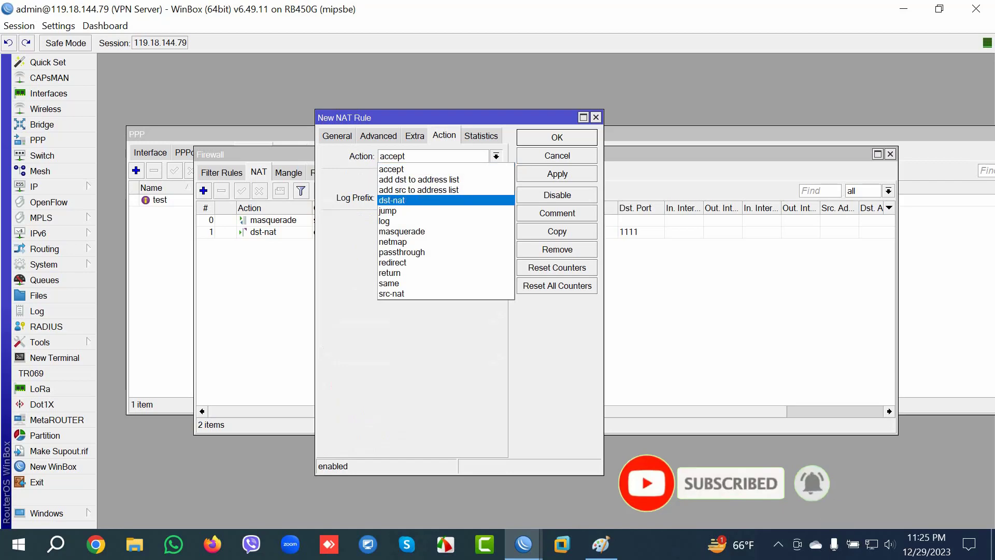
key(Return)
key(Tab)
key(Tab)
key(Tab)
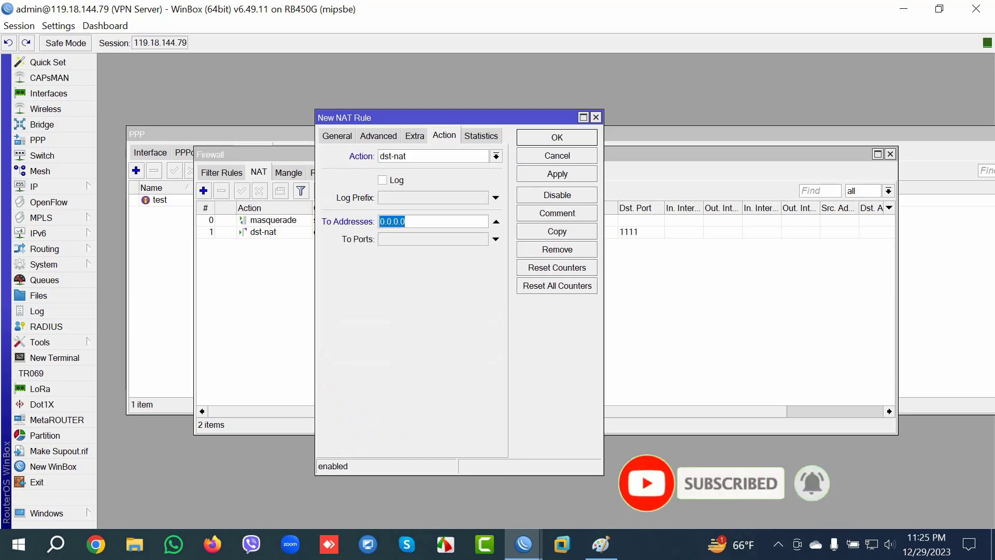
text(30.30.30.2)
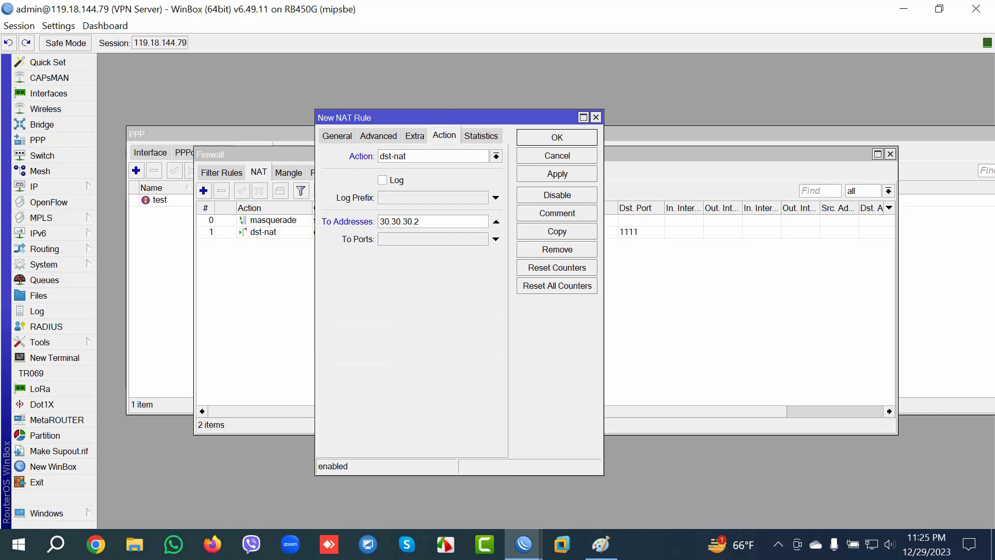
key(Tab)
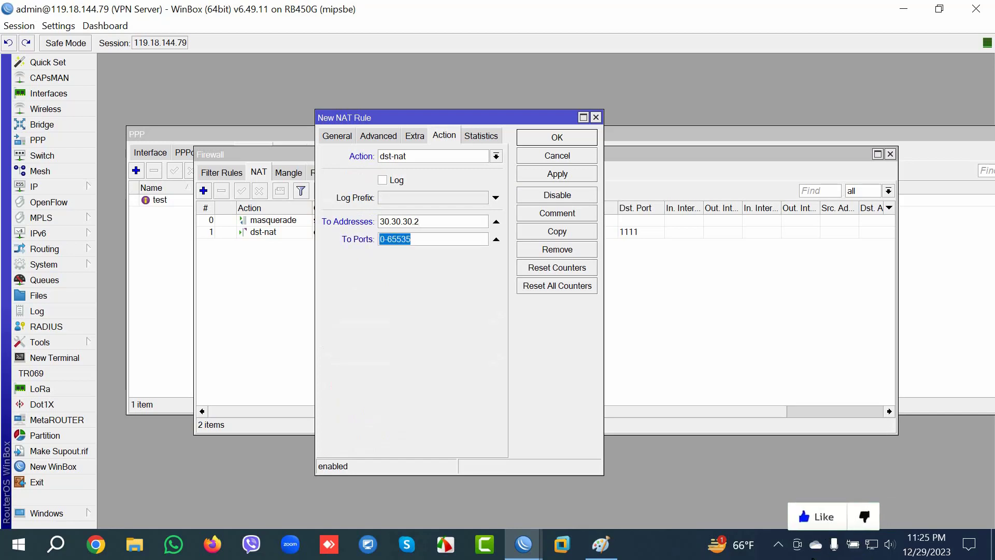
drag(441, 118, 611, 131)
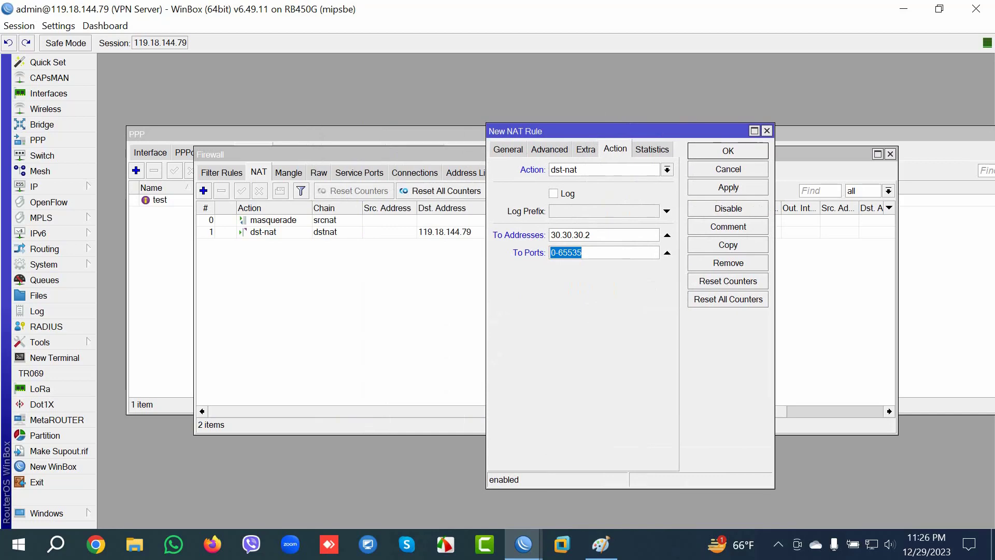
Step: Check the api service's port in IP Services without changing it
click(33, 186)
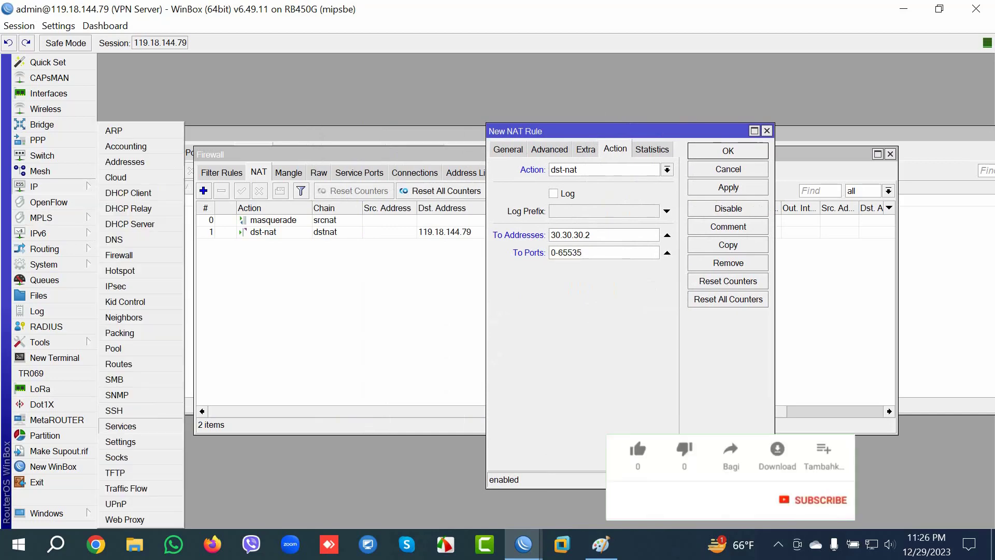
click(112, 426)
key(Return)
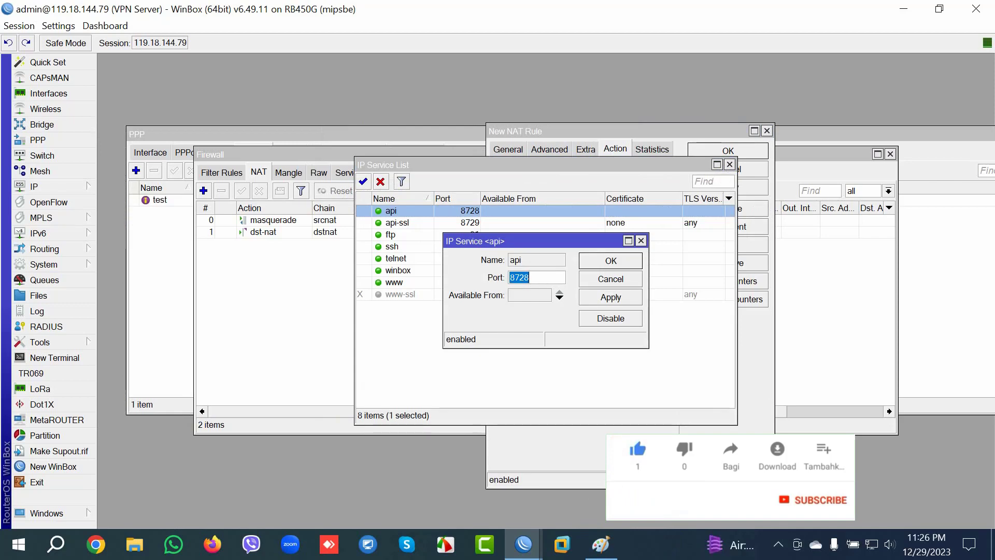
key(Escape)
Step: Set the NAT rule's To Ports to 8728, apply it, and close the Firewall window
click(603, 169)
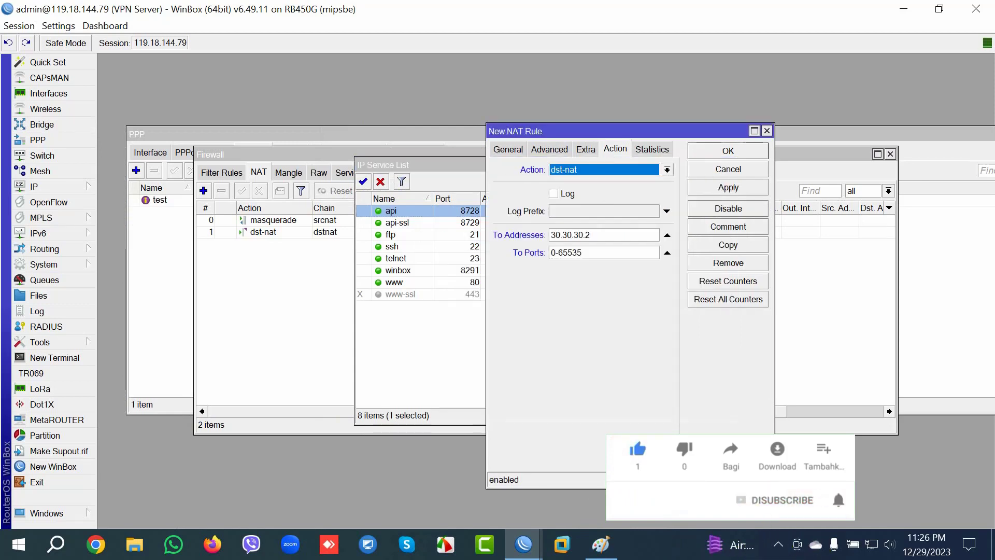
click(603, 252)
text(8728)
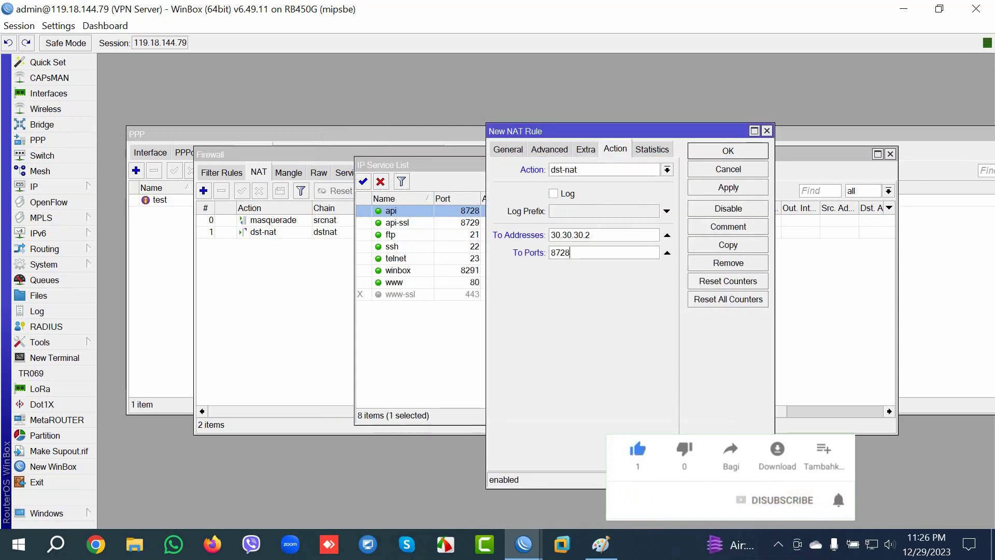
click(728, 187)
key(Escape)
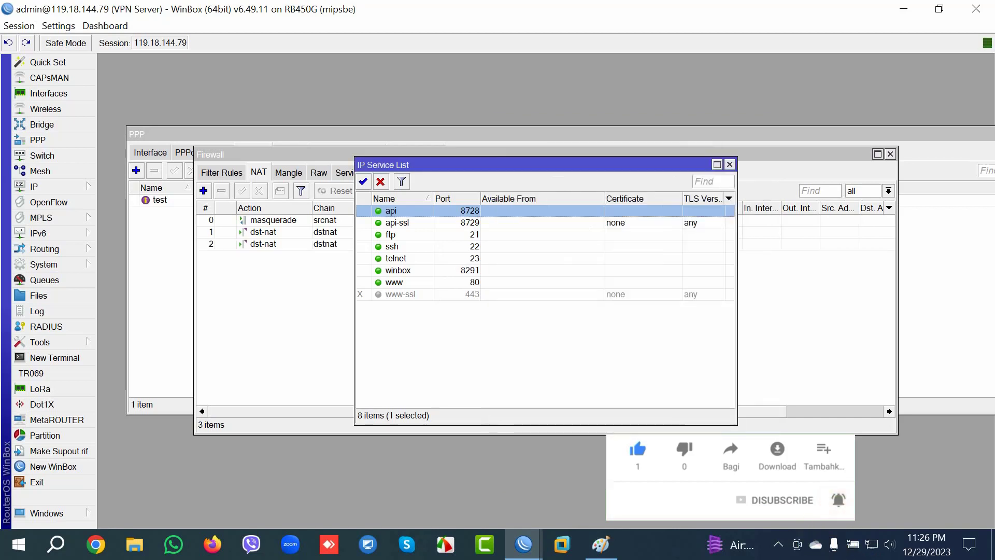
key(Escape)
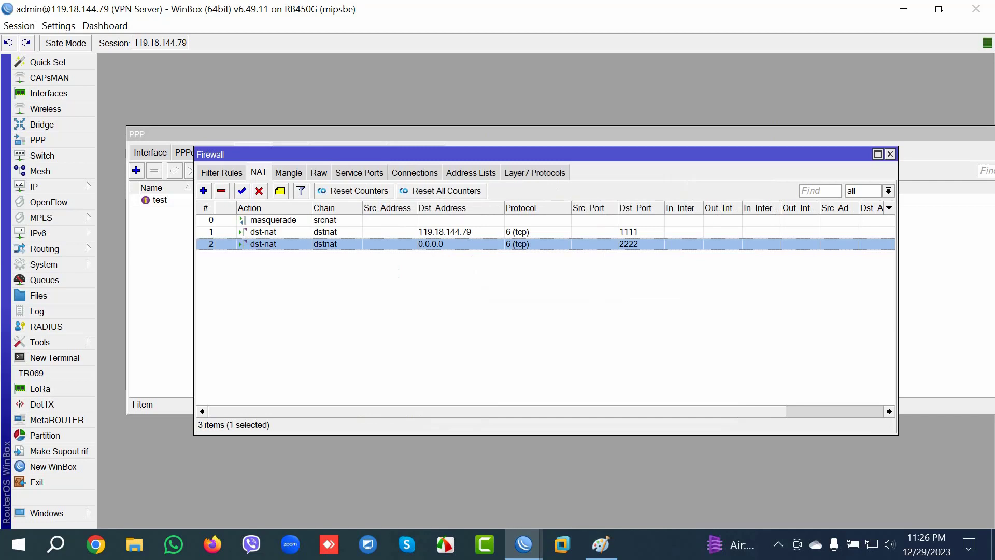
click(890, 154)
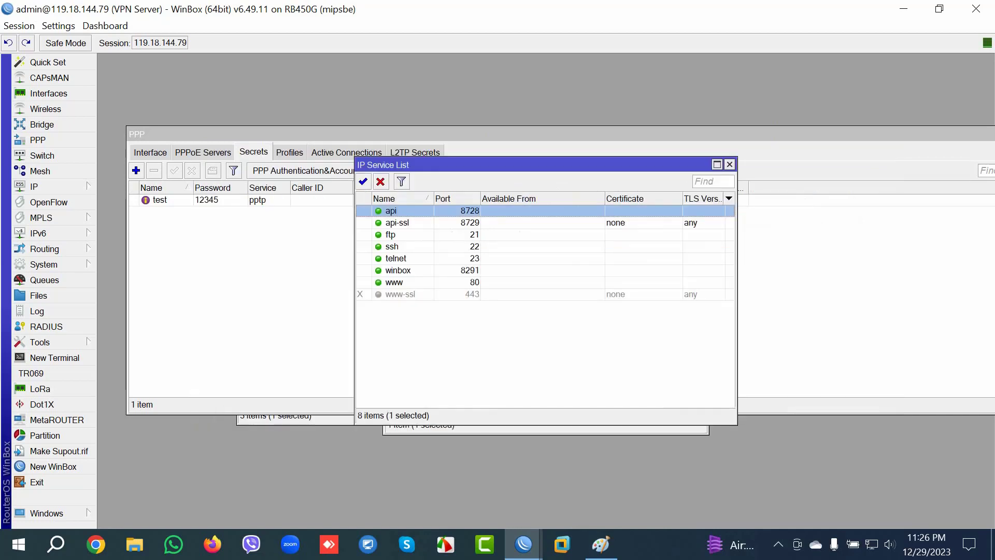
Step: Close the IP services, PPP and remote Firewall windows and restore the VPN server session
click(729, 164)
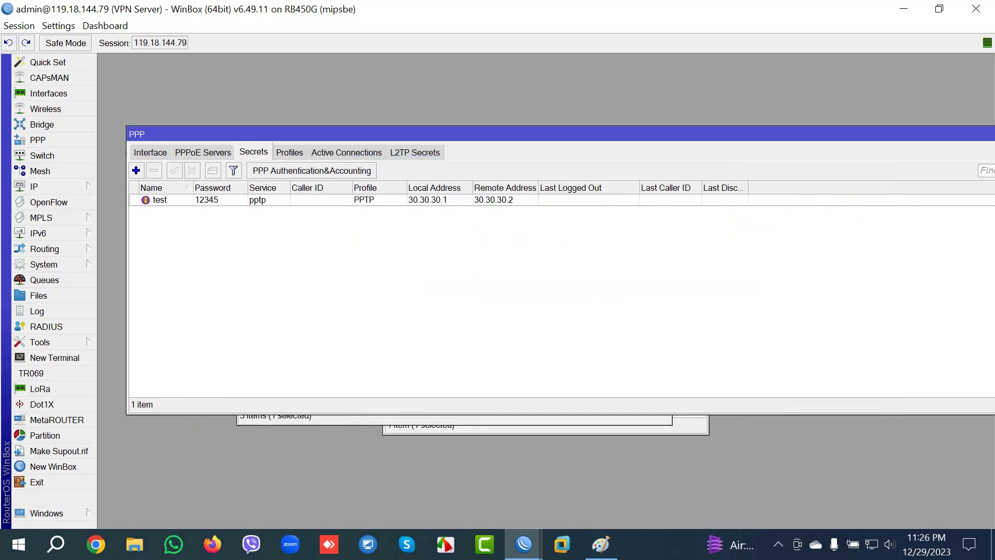
click(874, 129)
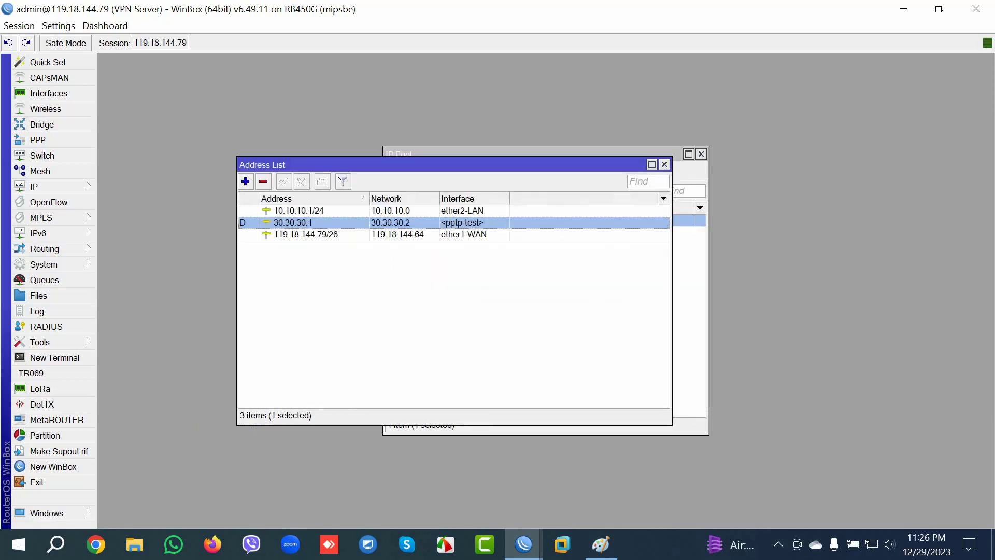
click(939, 8)
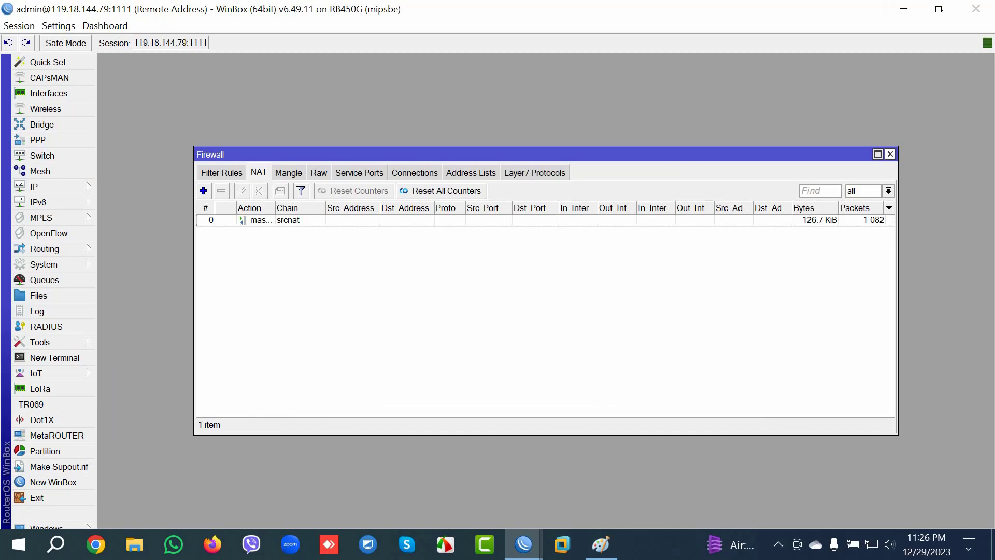
click(891, 154)
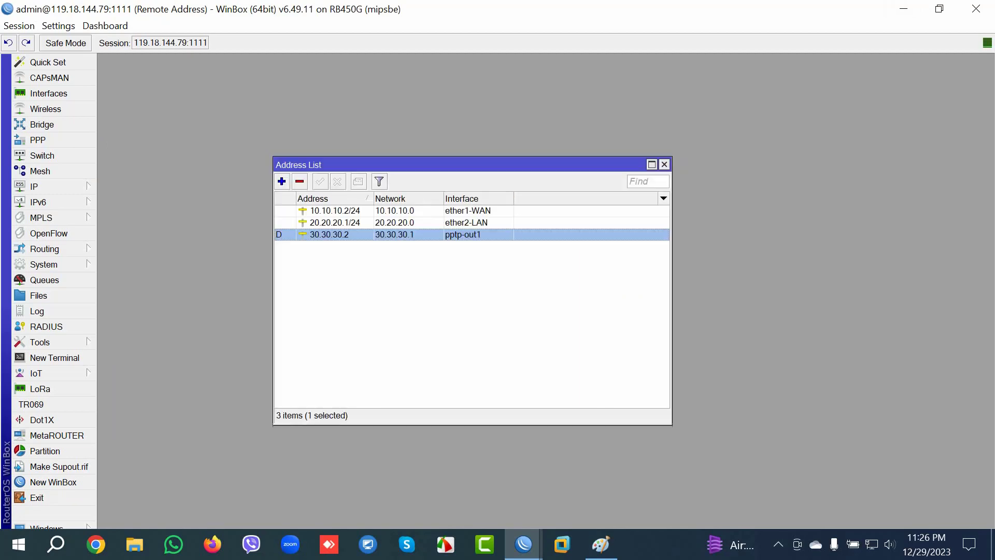
Step: Minimize the WinBox sessions and Paint, then run MikhmonServer from the Mikhmon Server folder
click(903, 9)
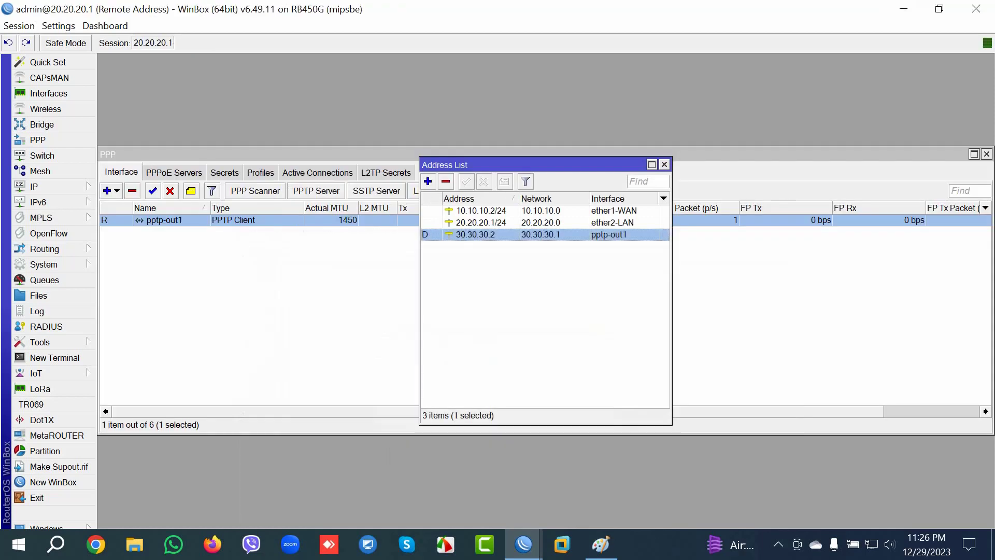
click(904, 9)
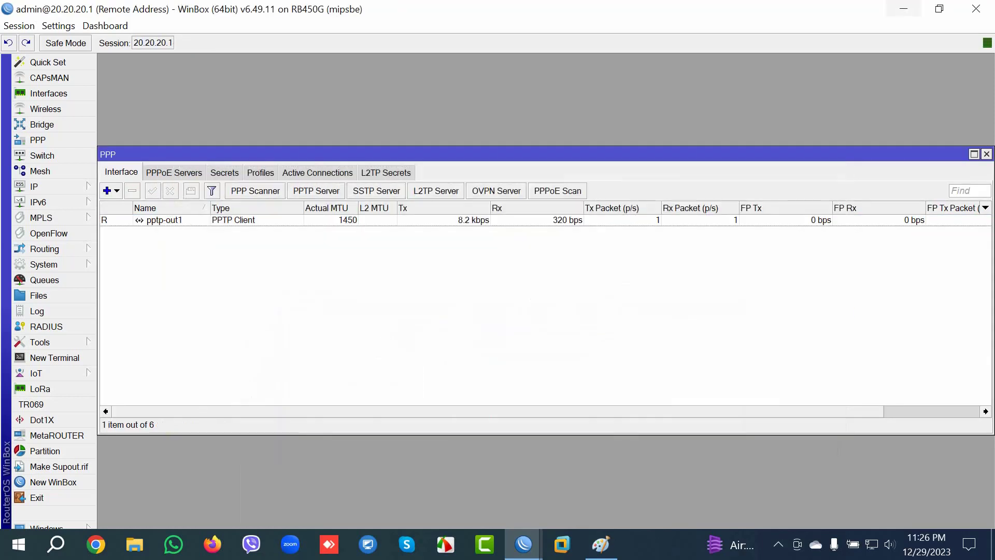
click(903, 9)
click(903, 8)
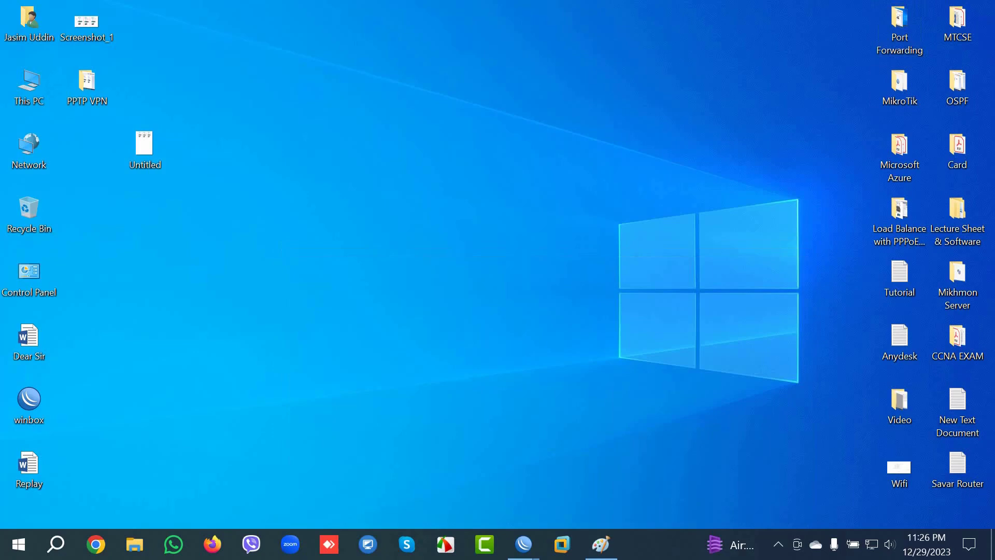
double_click(957, 275)
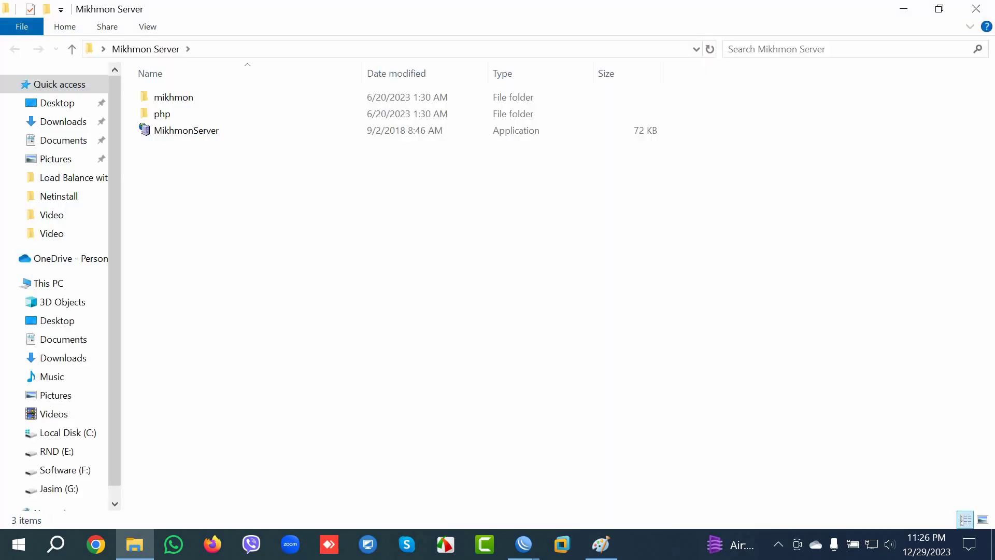
double_click(186, 130)
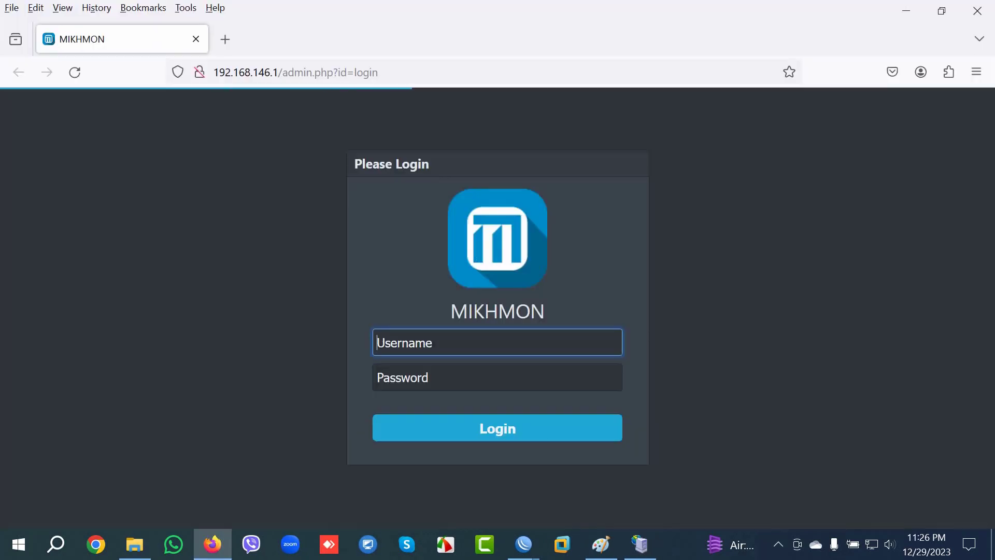
Step: Log in to Mikhmon with its username and password
text(mik)
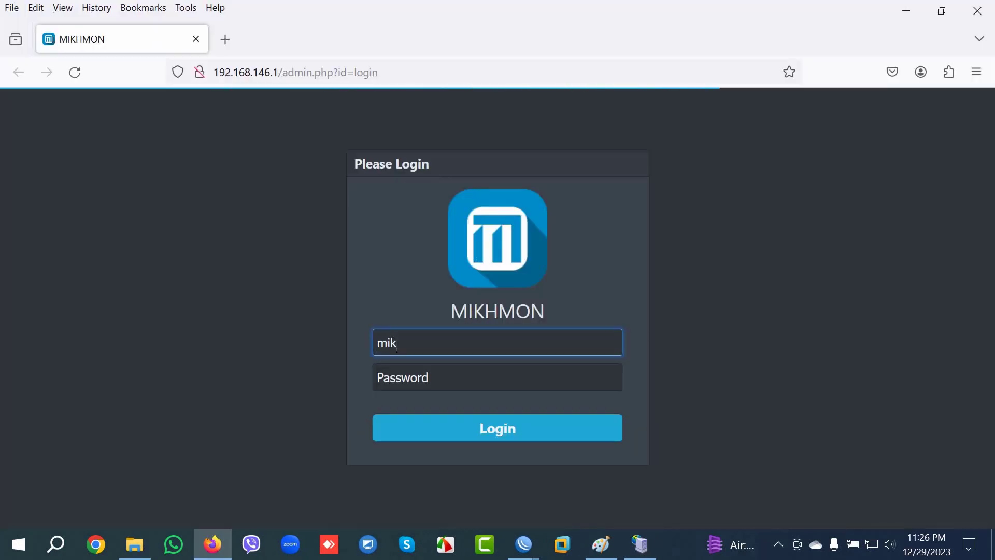
text(hmon)
key(Tab)
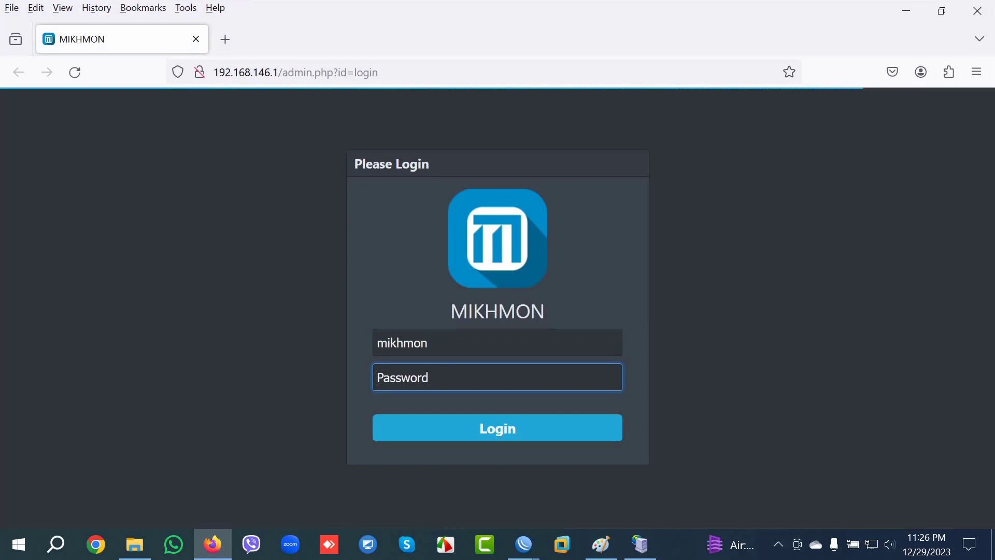
text(1234)
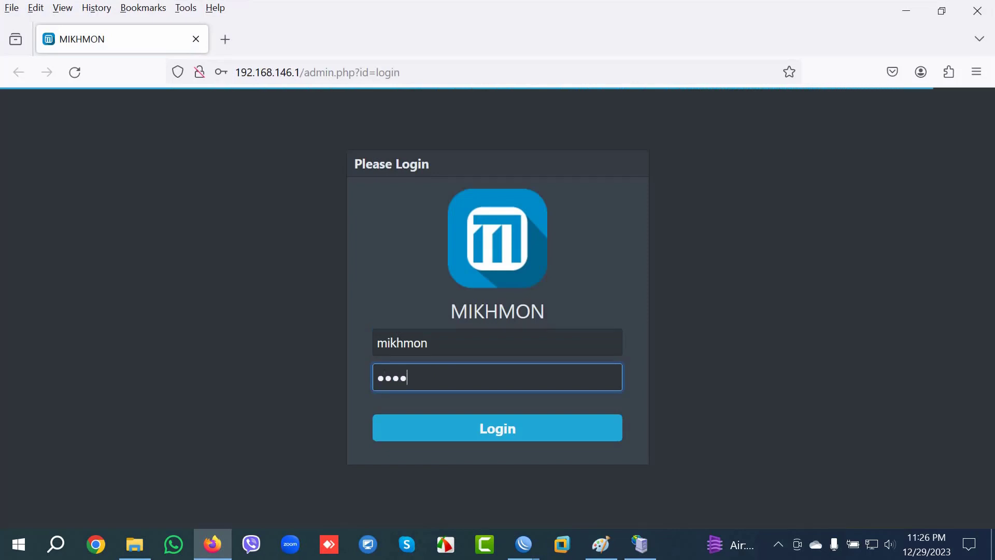
key(Return)
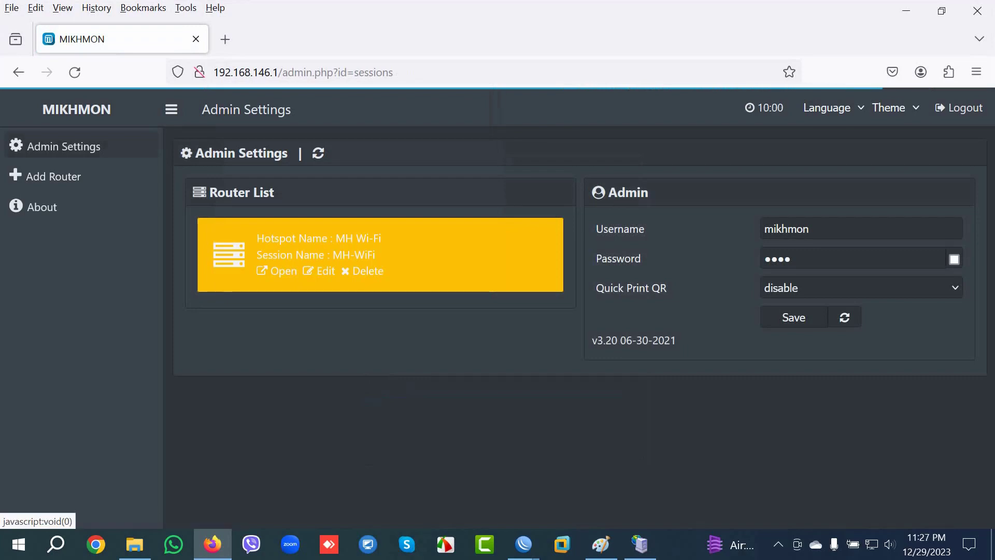
Step: Delete the MH-WiFi router and add a new router session, new-5516
click(364, 271)
key(Return)
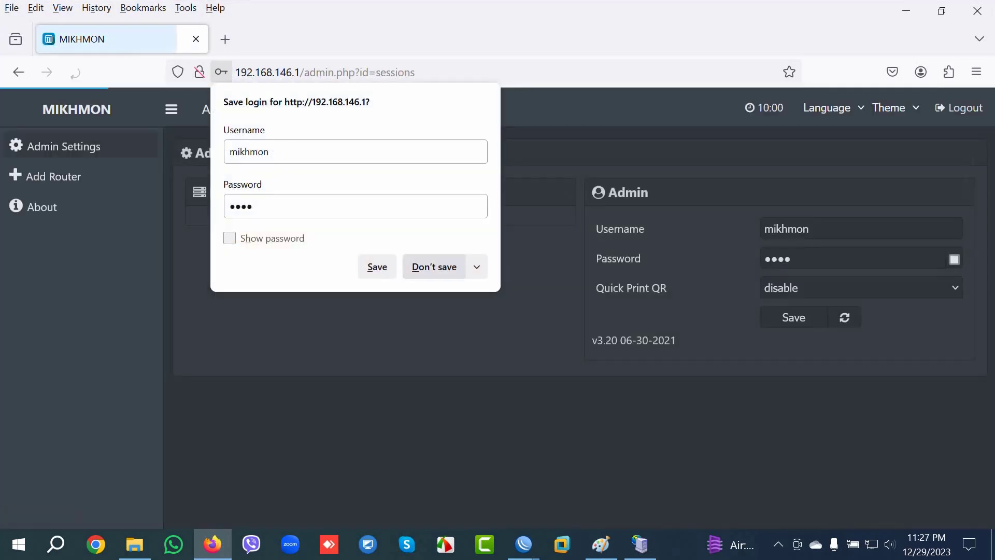
click(53, 176)
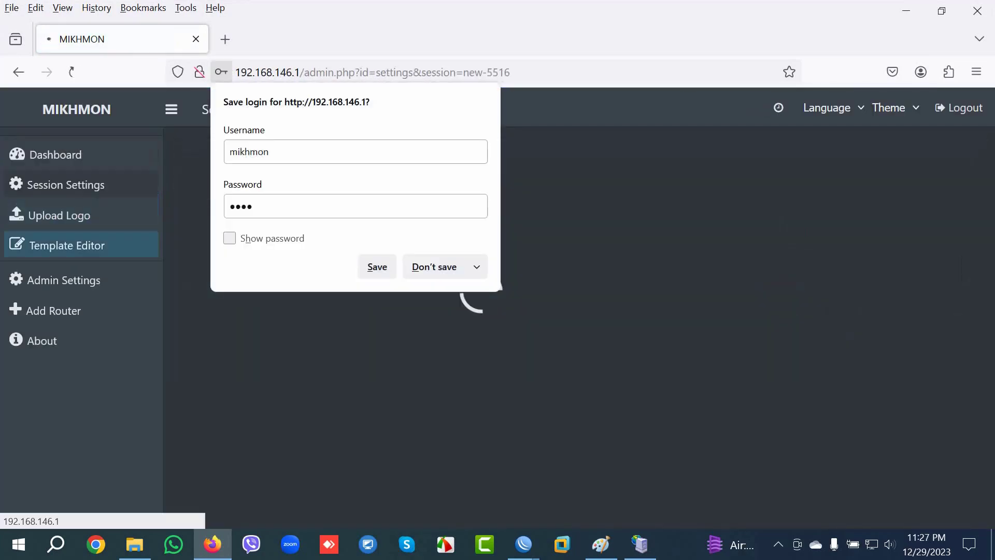
click(432, 314)
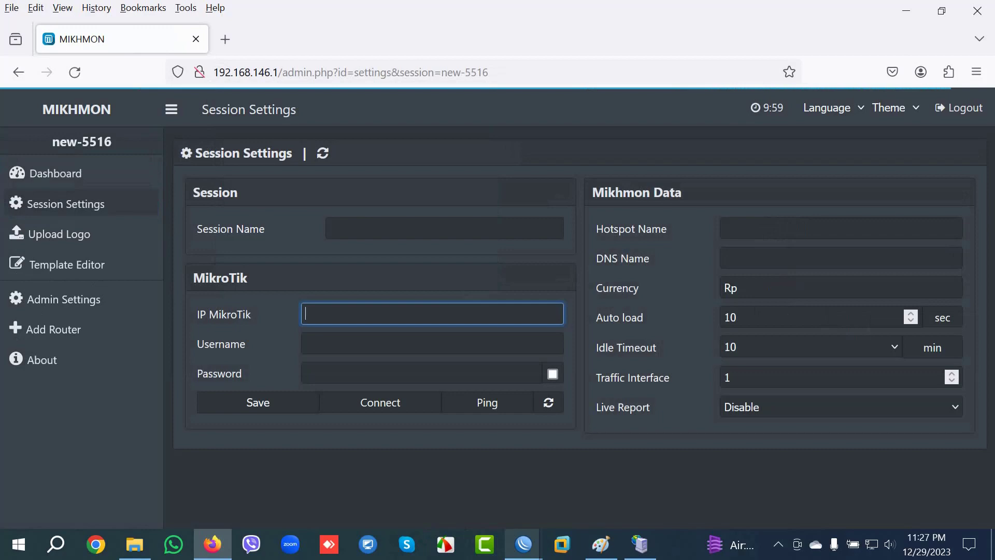
Step: Glance at the WinBox window, then return to Mikhmon's session settings page
mouse_move(523, 544)
click(271, 473)
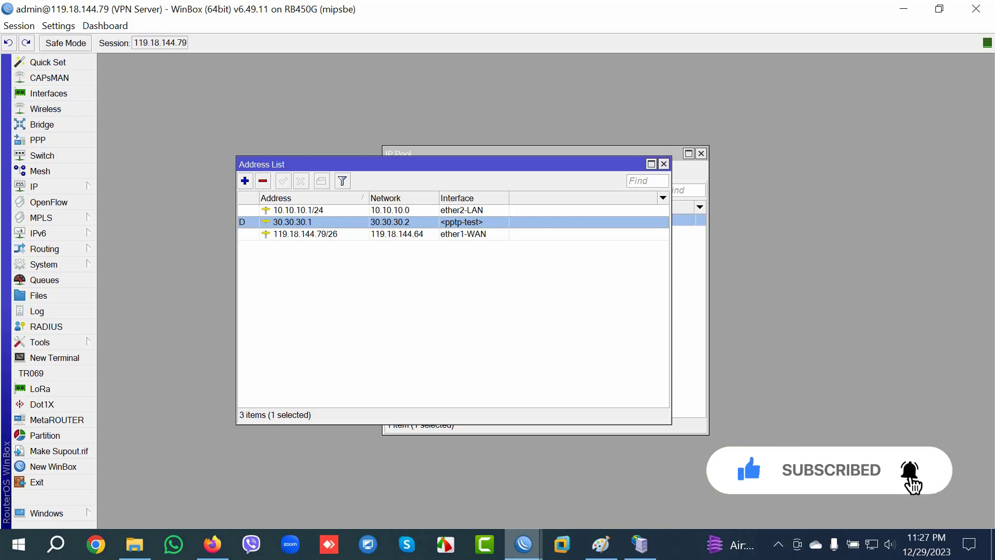
mouse_move(523, 544)
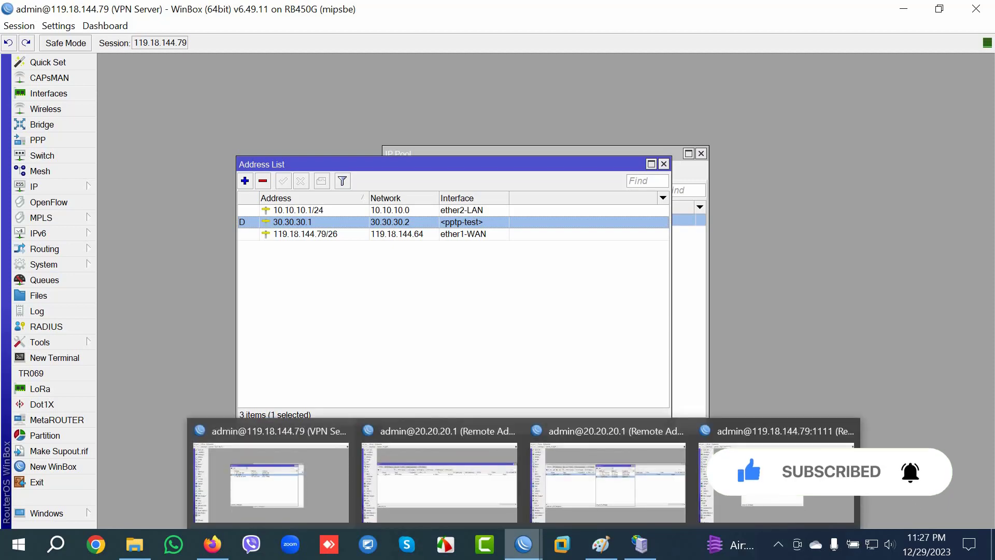
mouse_move(601, 544)
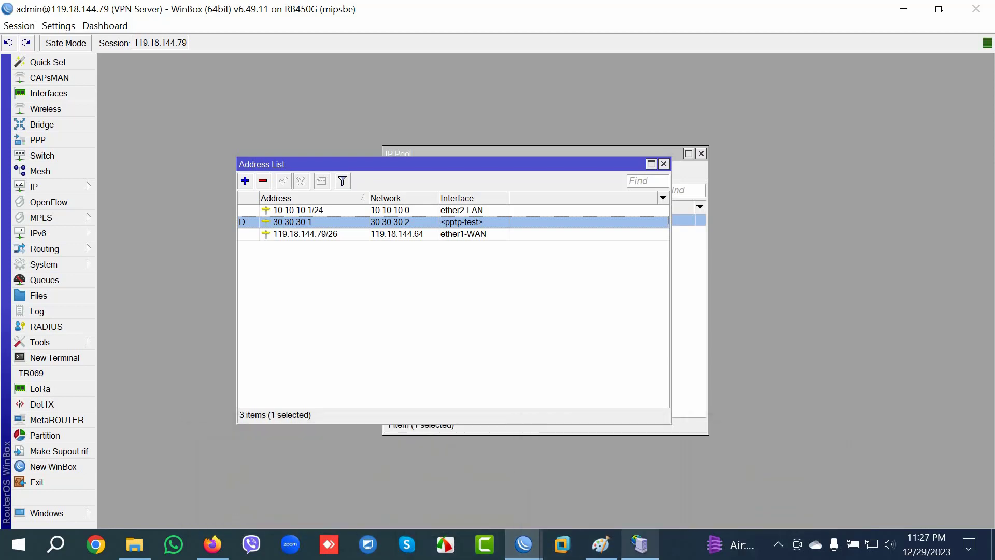
click(212, 544)
Step: Enter 119.18.144.79:2222 as the MikroTik IP and bring the 20.20.20.1 WinBox session forward
text(119.18)
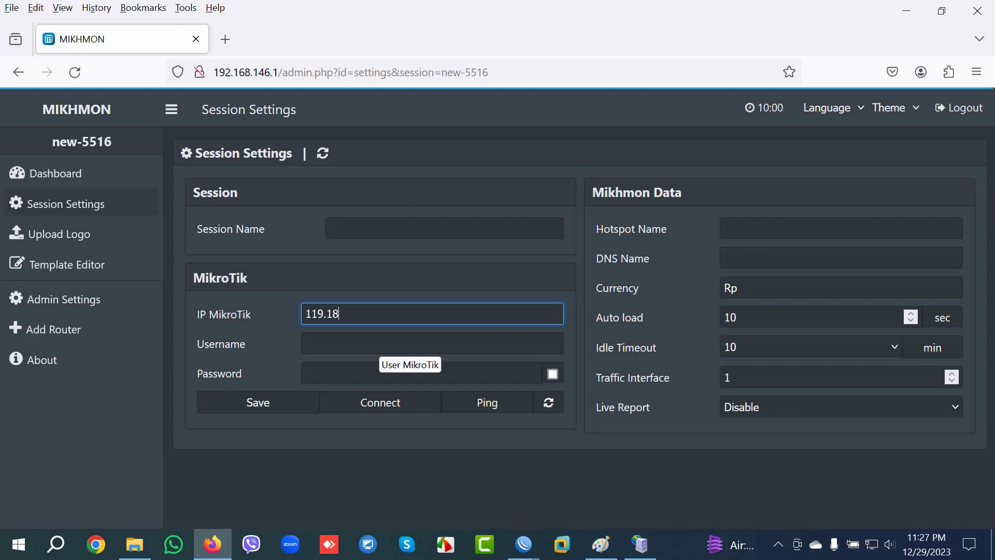
text(.144.79:2222)
click(381, 345)
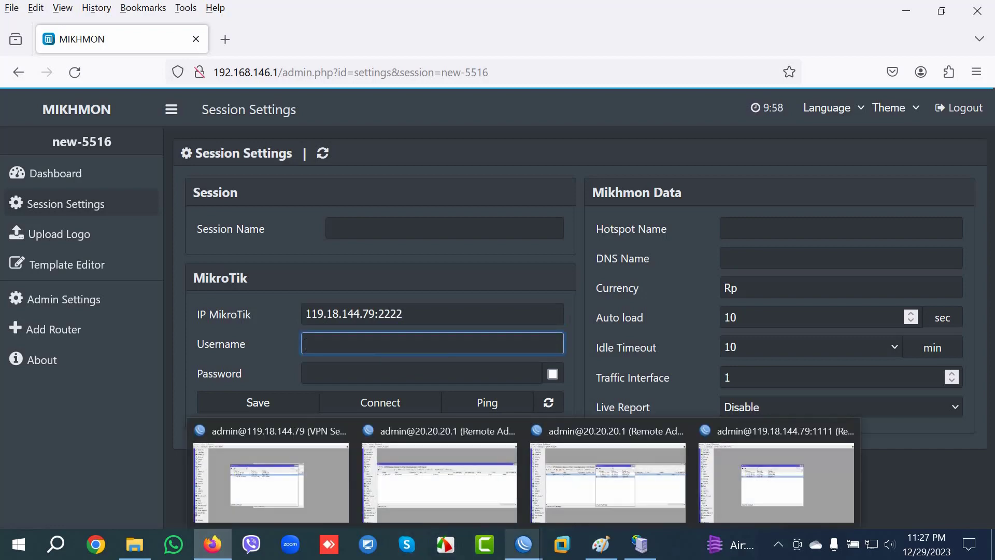
click(607, 482)
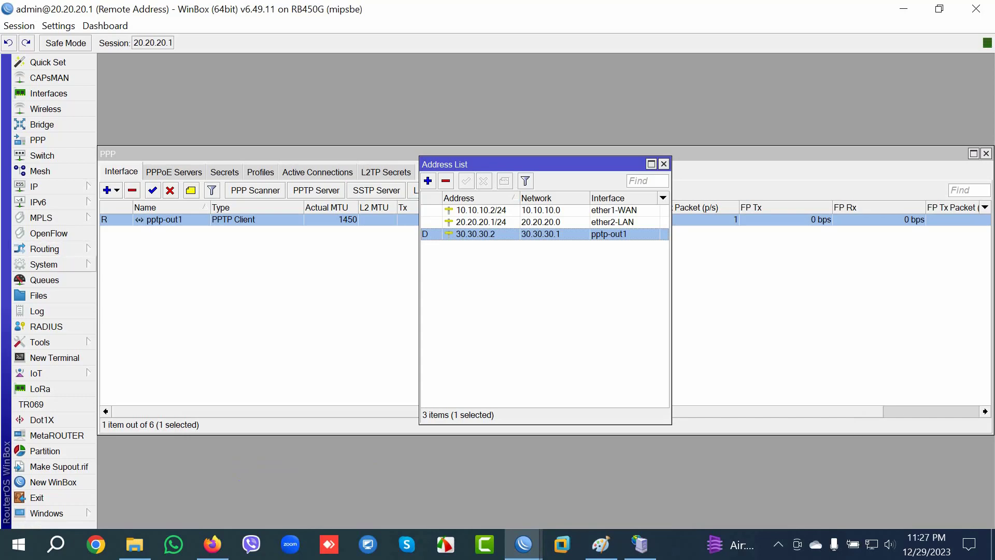
Step: Check the 20.20.20.1 router's three full-group users under System > Users, then return to Mikhmon
click(43, 265)
click(129, 502)
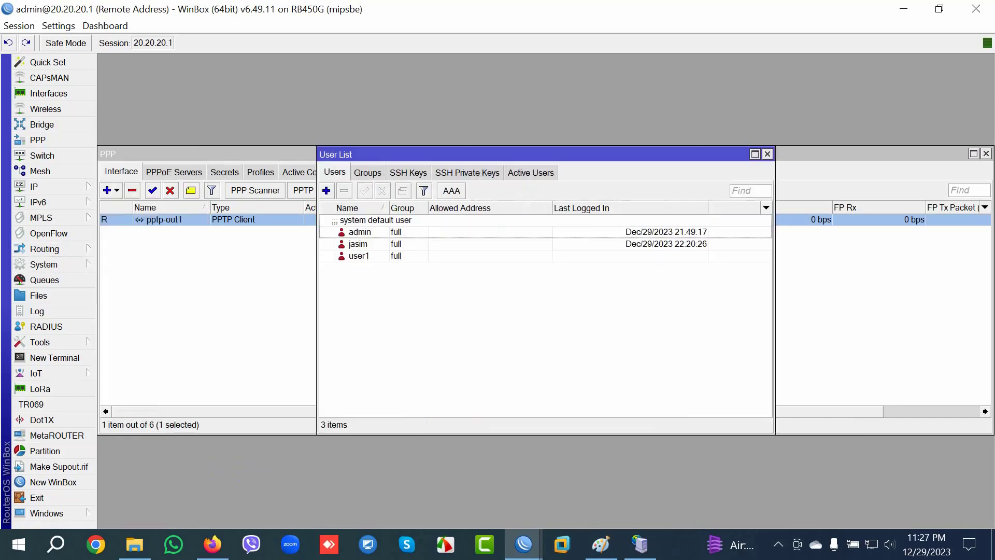
click(360, 232)
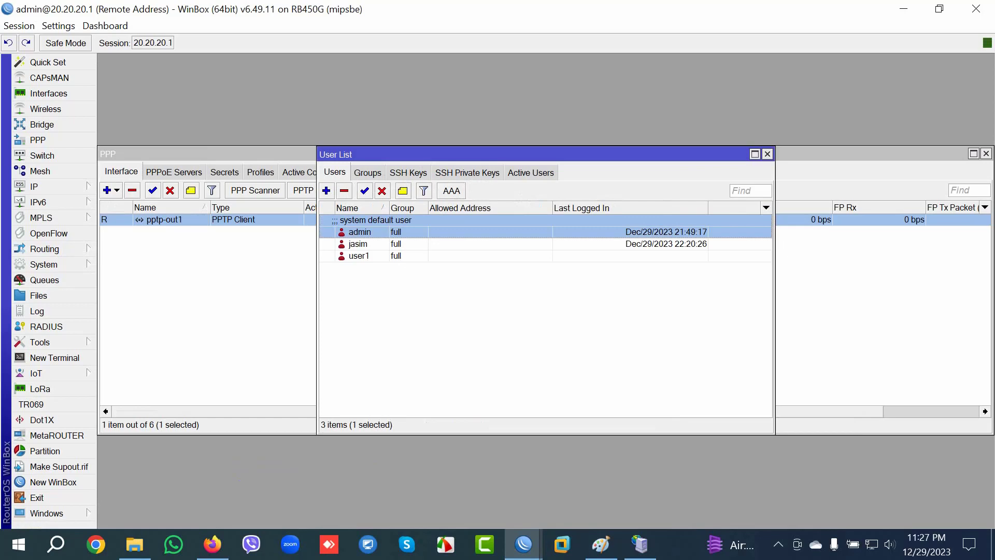
click(357, 244)
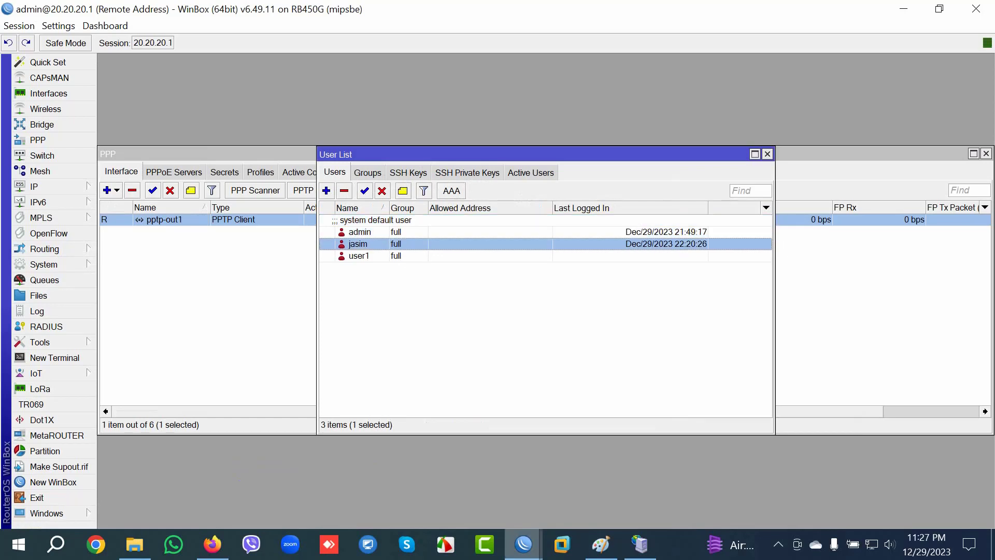
mouse_move(523, 544)
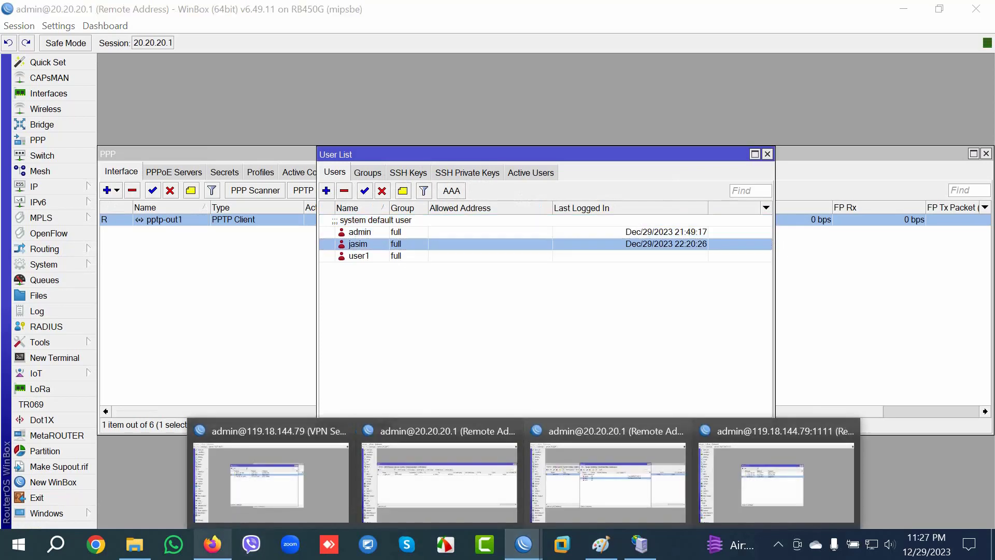
click(212, 544)
Step: Enter the remote router's login username and password in the session settings
text(admin)
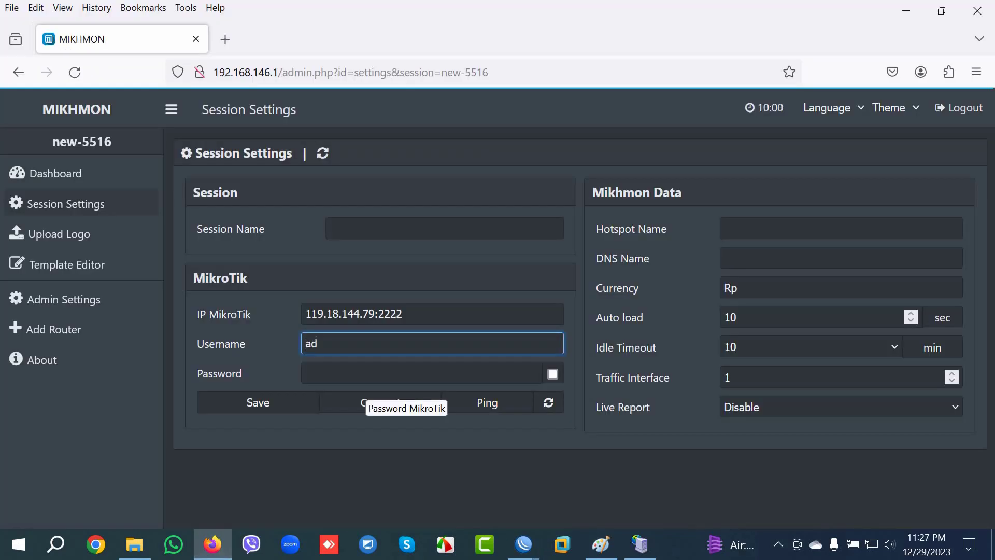
key(Tab)
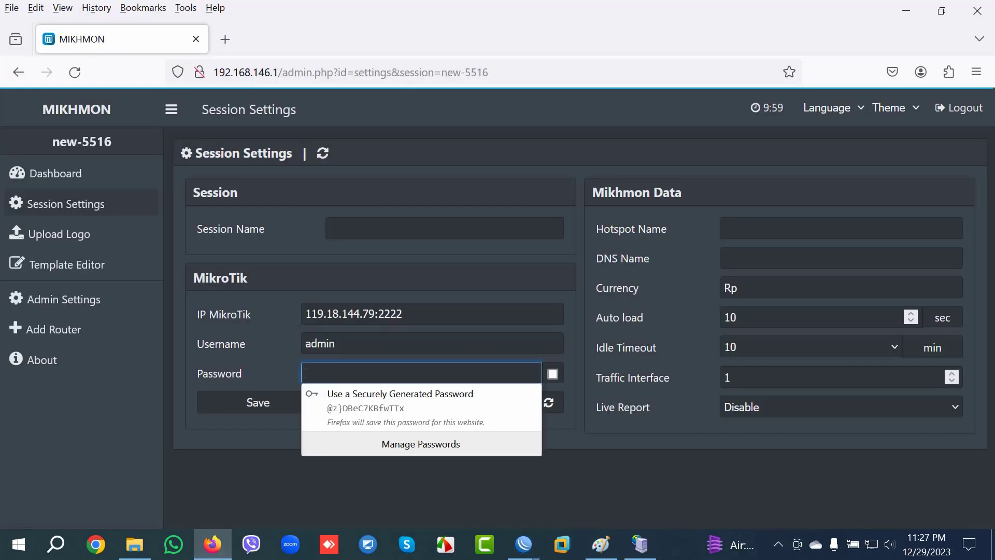
text(****)
text(••)
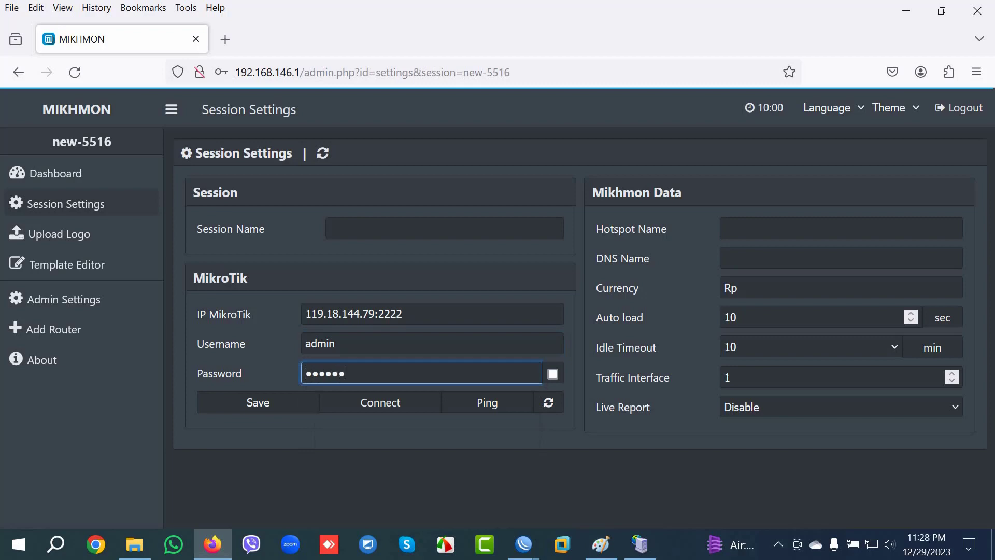
Step: Name the session and hotspot 'test', save, and decline storing the login
click(725, 229)
key(Return)
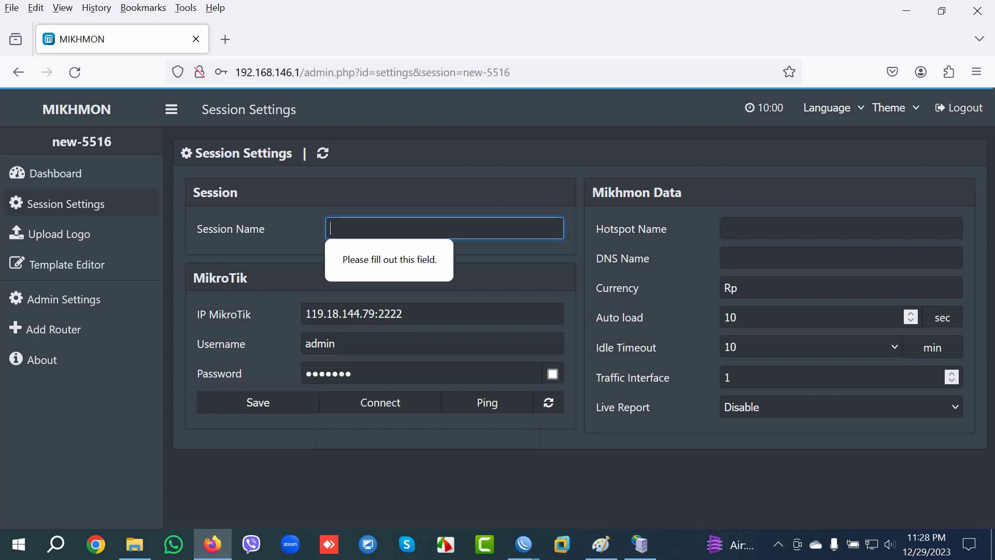
text(test)
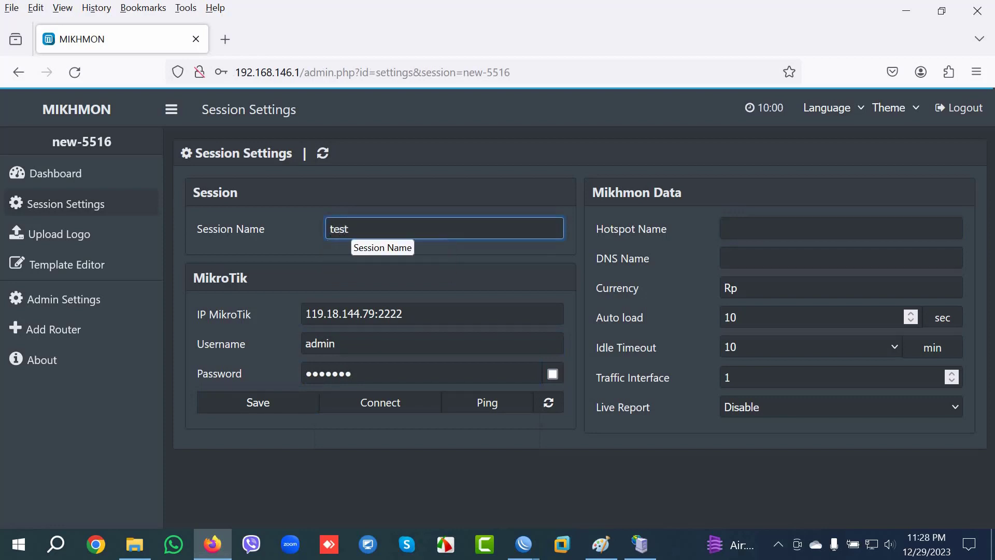
click(841, 228)
text(test)
click(840, 257)
text(test)
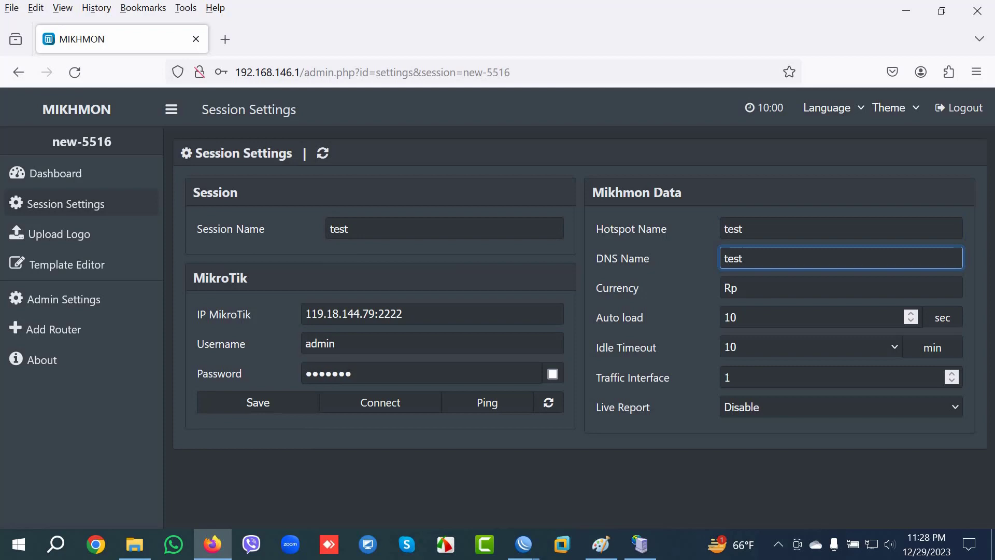
click(258, 402)
click(435, 267)
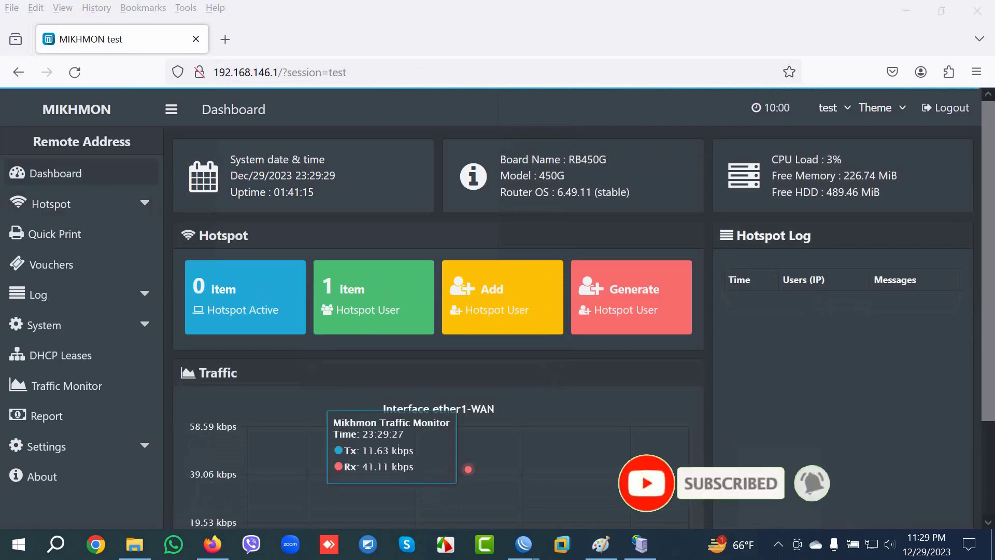
mouse_move(524, 544)
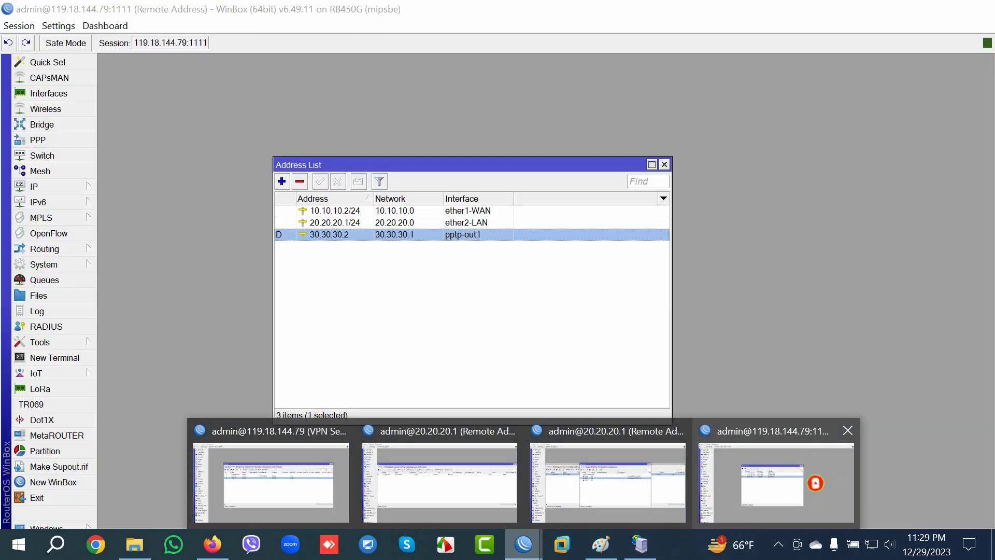
click(776, 482)
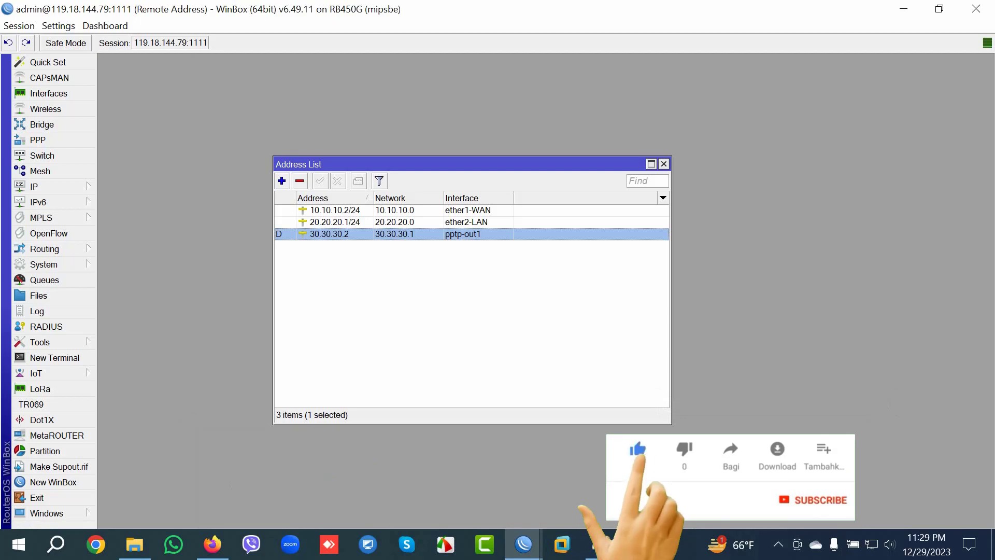
Step: Inspect IP > Hotspot server profiles and the single trial-users entry, then return to Mikhmon
click(37, 186)
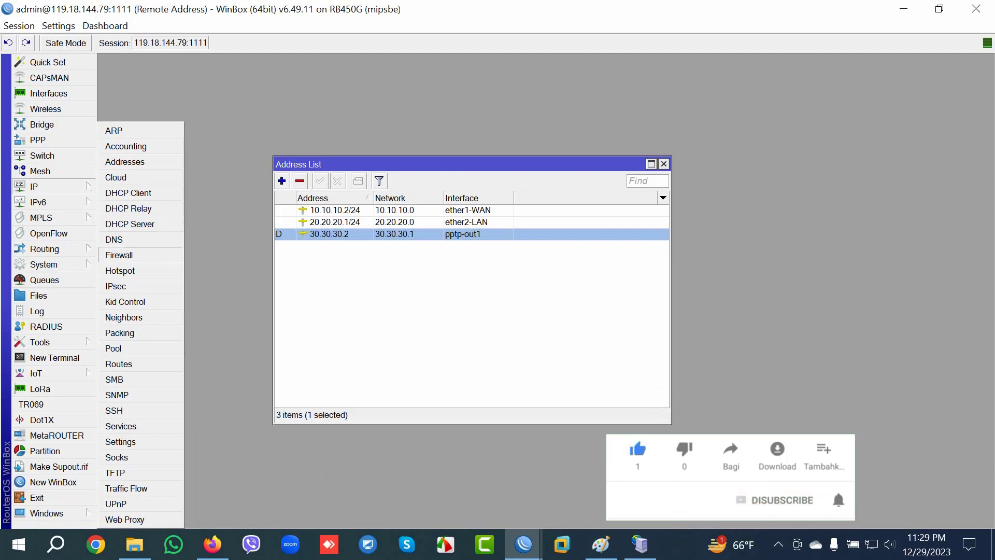
click(120, 270)
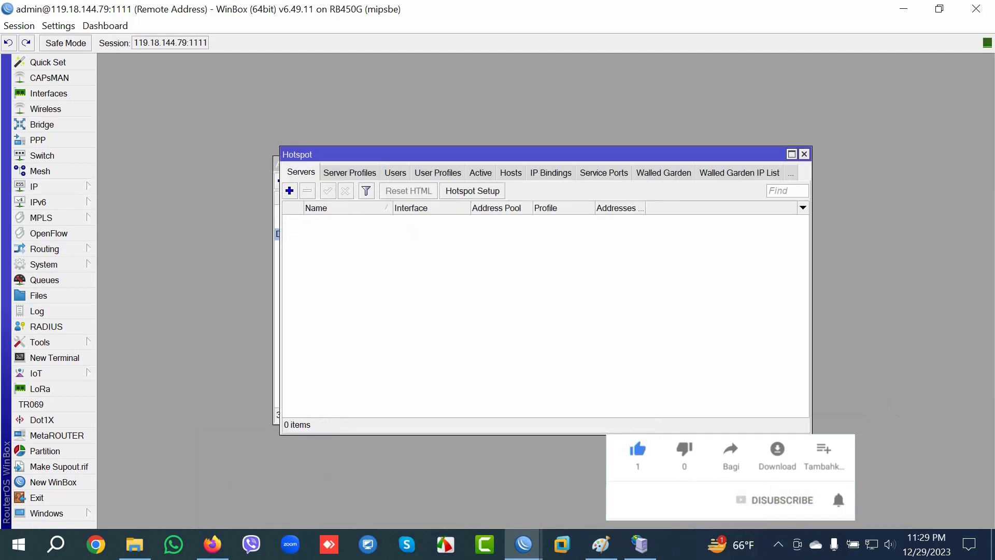
click(349, 172)
click(319, 220)
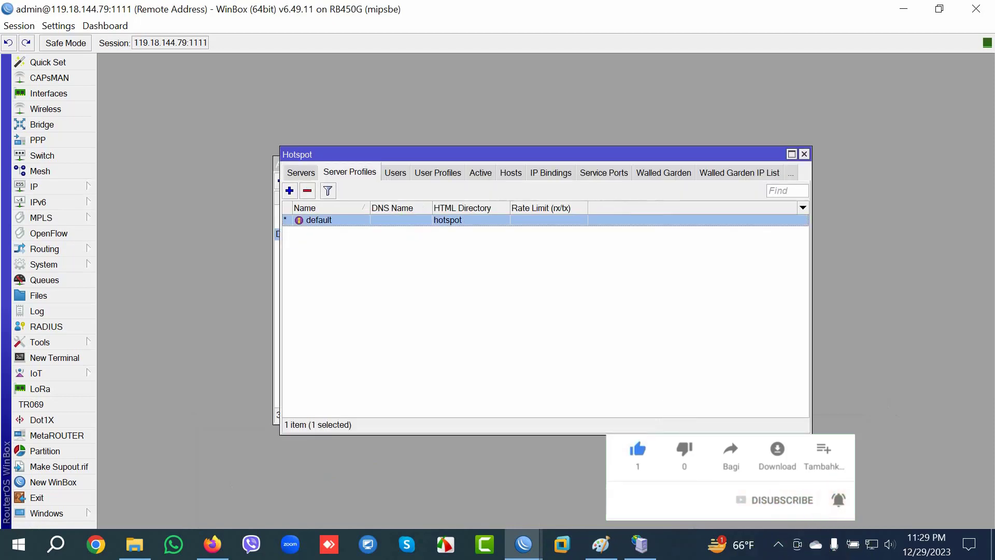
click(395, 172)
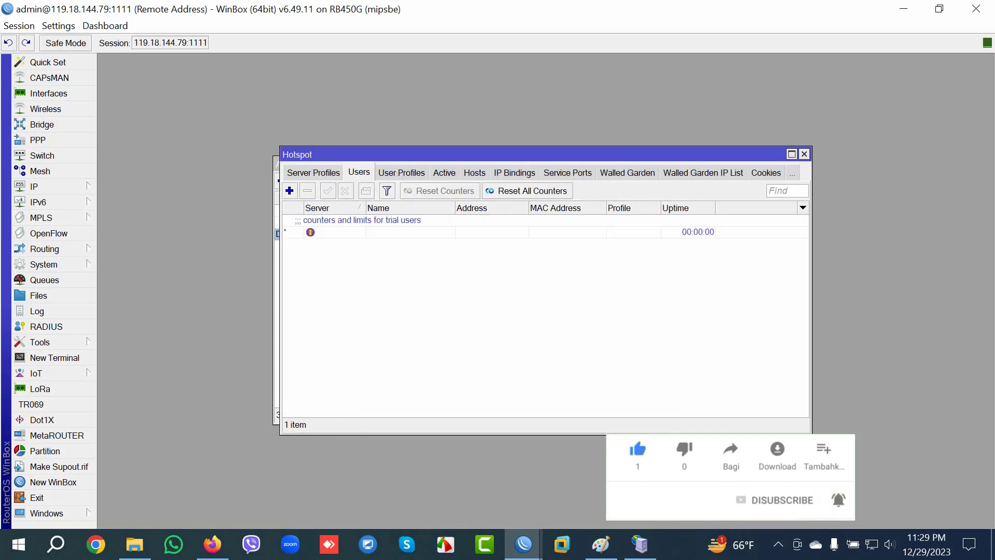
click(363, 228)
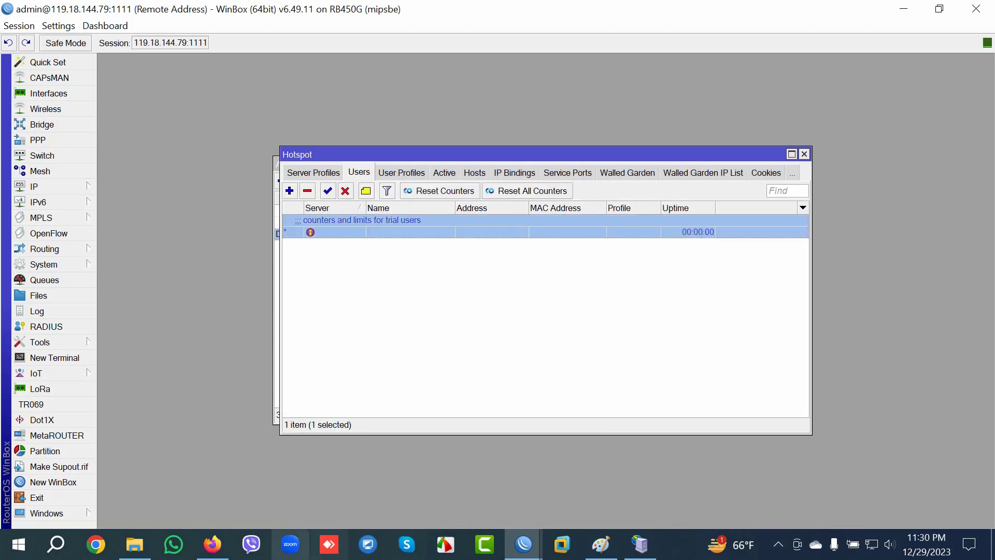
click(212, 544)
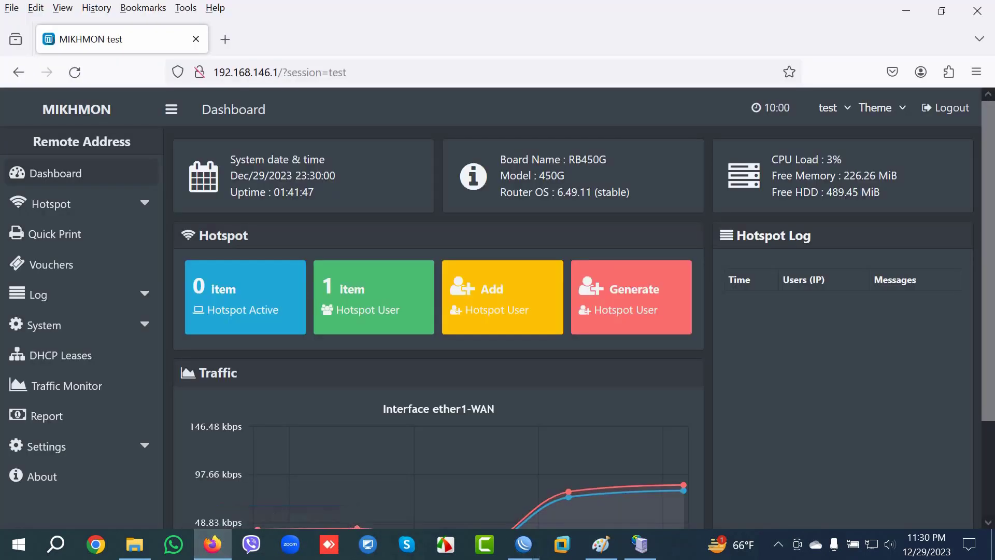
Step: Expand Mikhmon's Hotspot menu, then bring the 20.20.20.1 WinBox user list forward
click(77, 204)
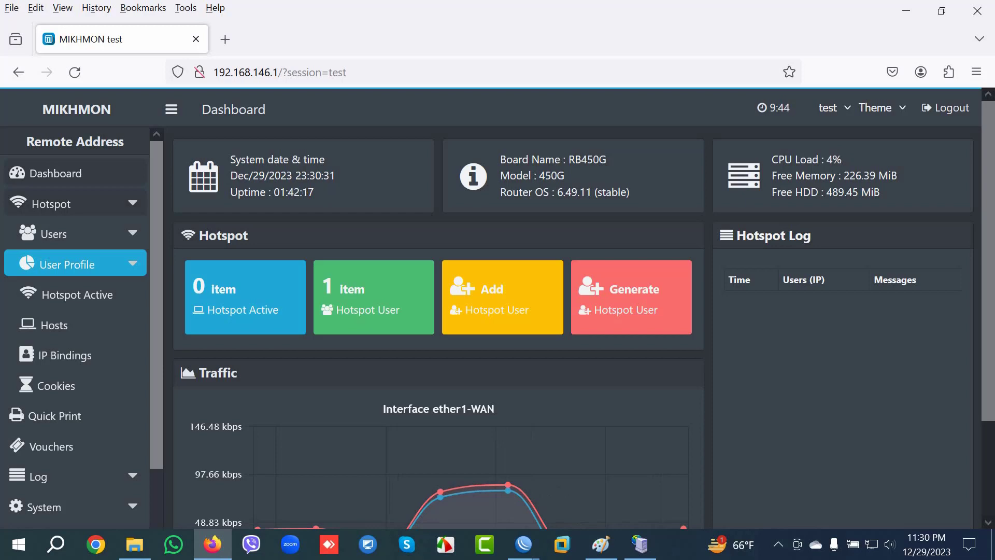
mouse_move(524, 544)
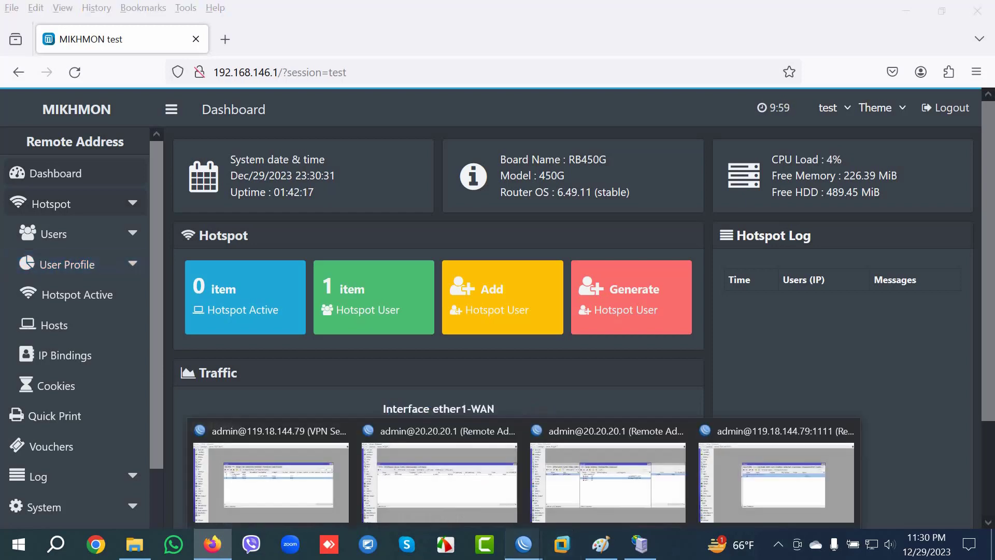
click(606, 482)
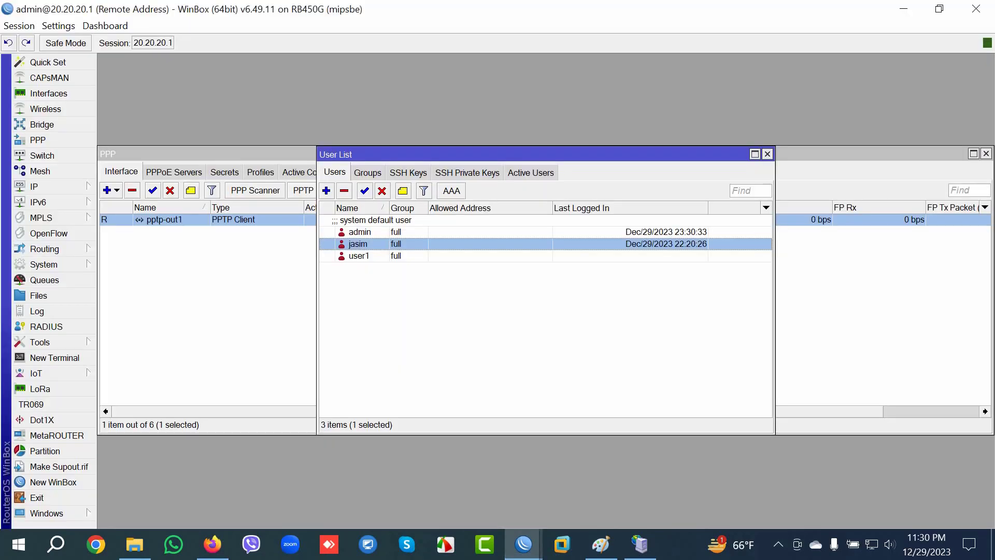